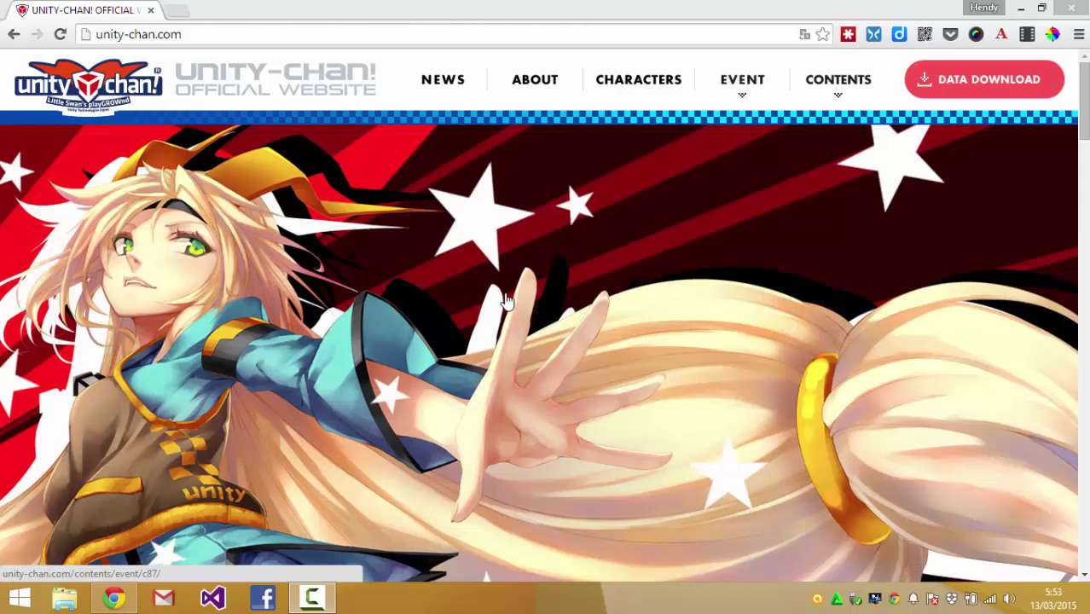
Step: Launch Unity 5 from the desktop and open the unitychan1 project from the launcher
left_click(1089, 613)
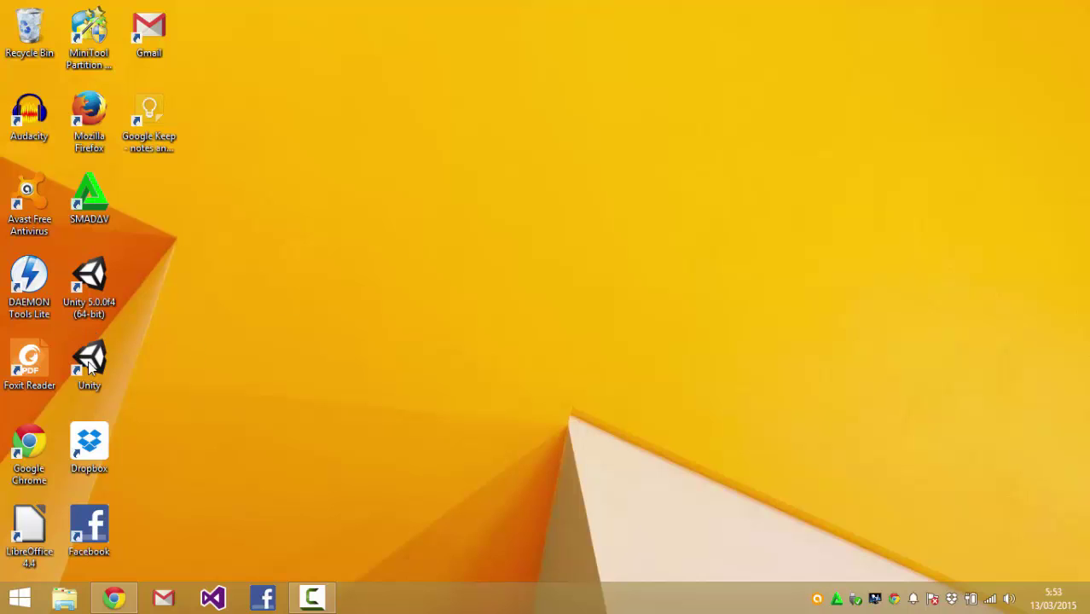
double_click(90, 294)
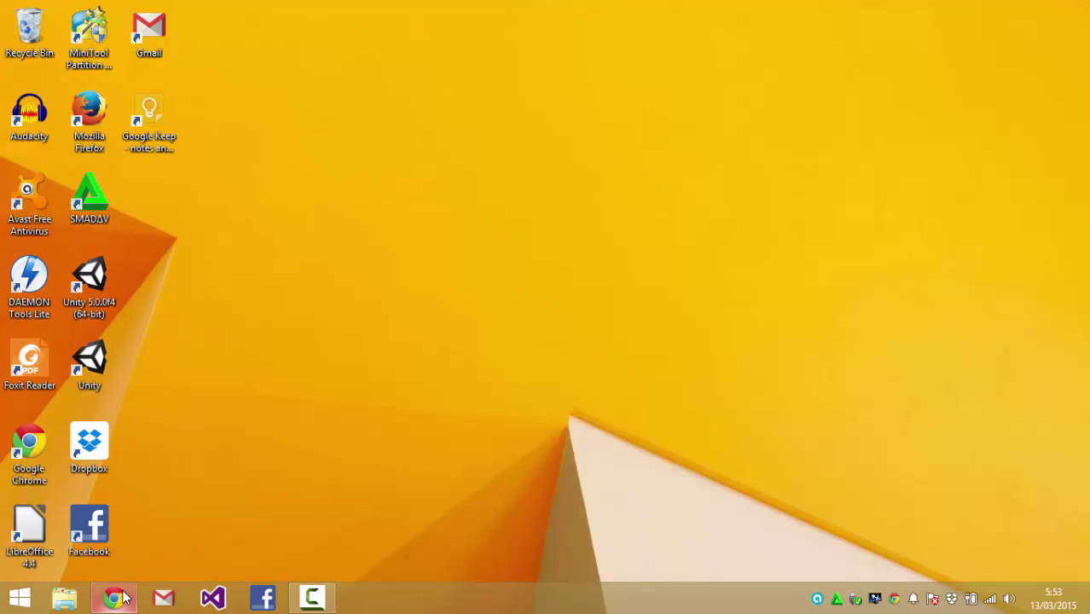
left_click(122, 597)
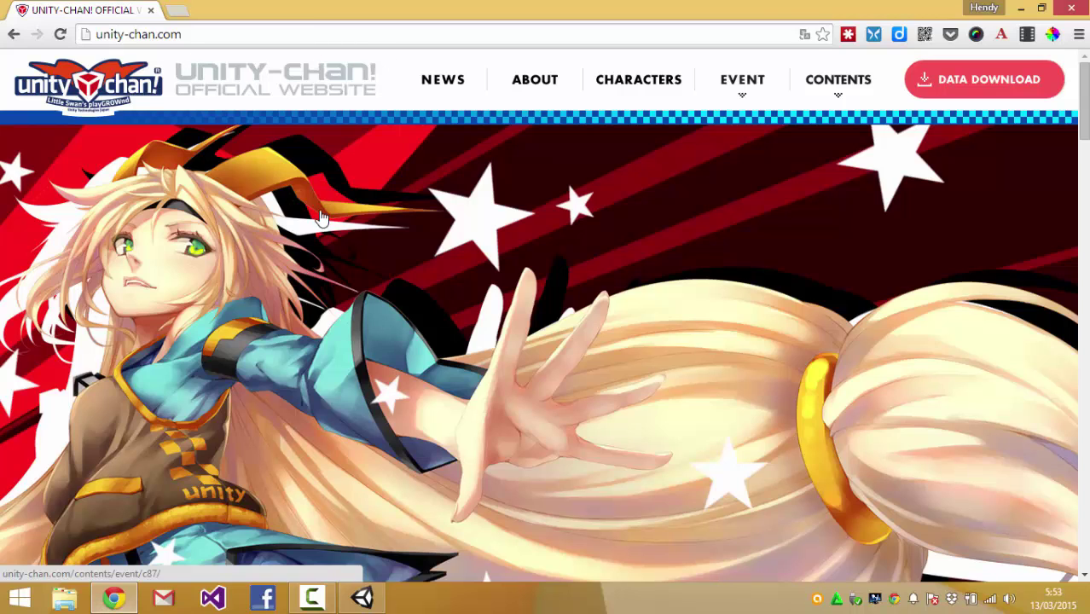
left_click(365, 600)
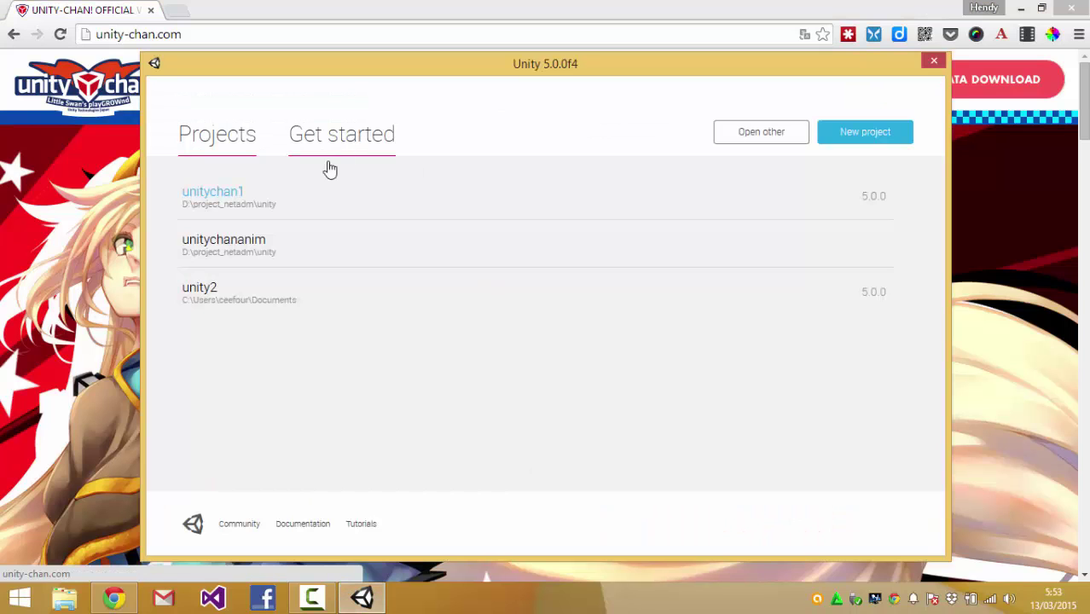
left_click(238, 194)
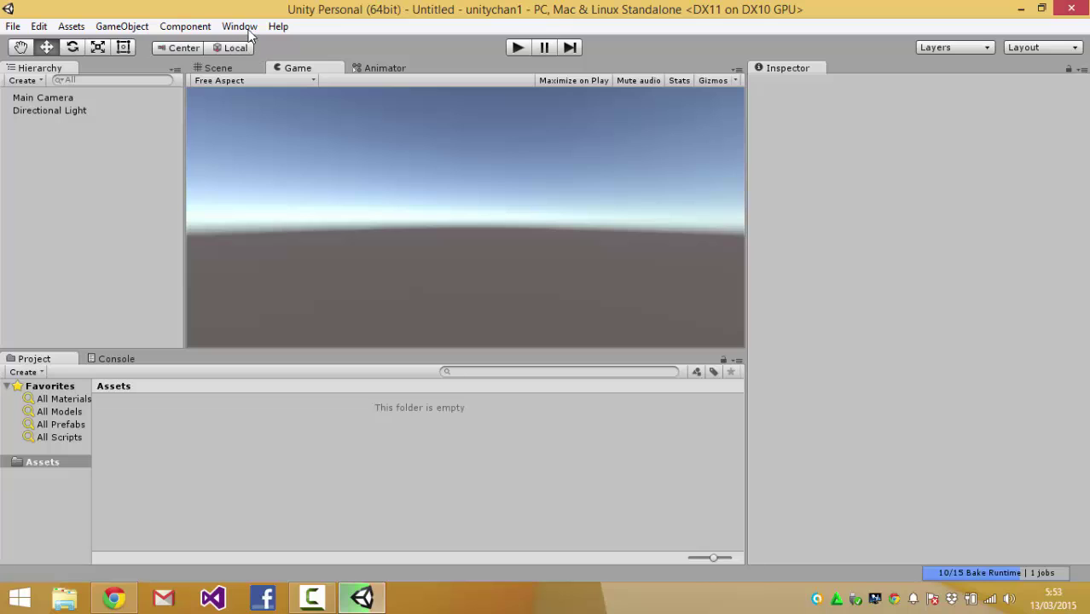
Step: Open the Asset Store, search for 'unity-chan', and open the free Unity-chan! model listing
left_click(249, 28)
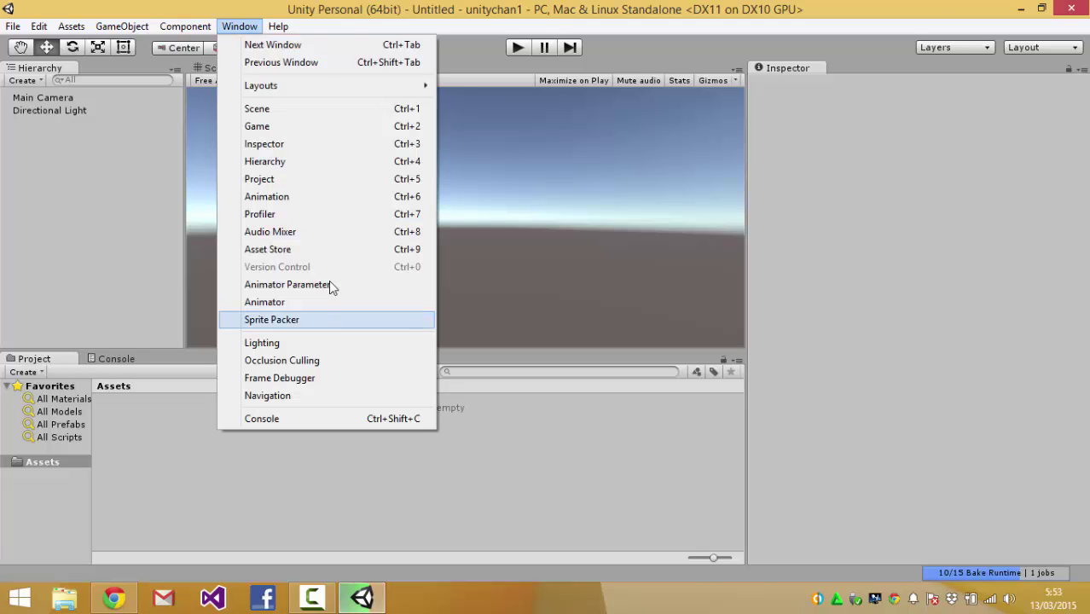
left_click(307, 248)
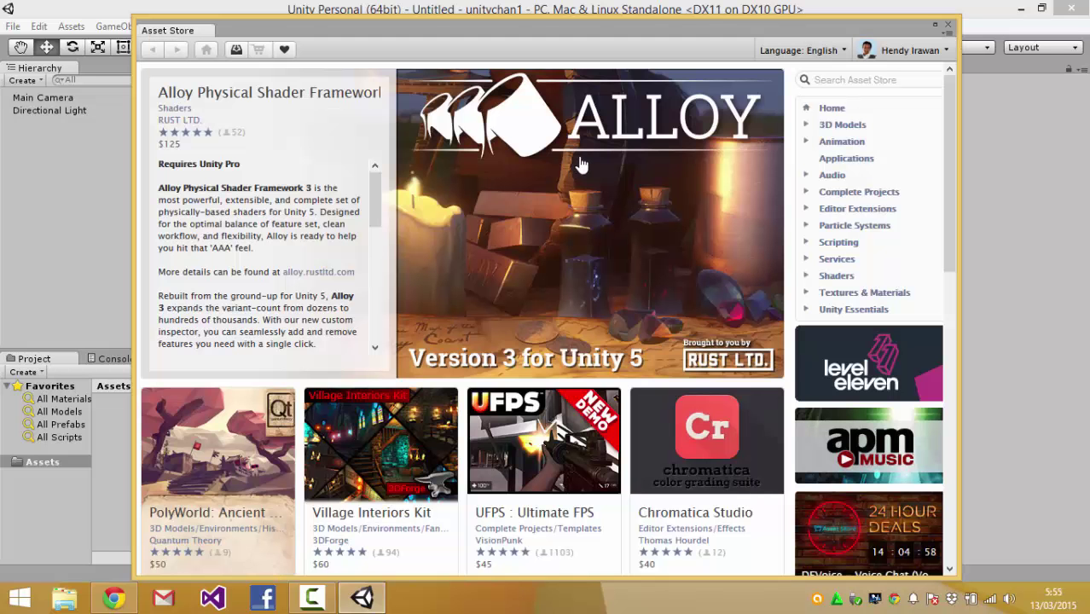
left_click(822, 80)
type("unity-chan")
key("Return")
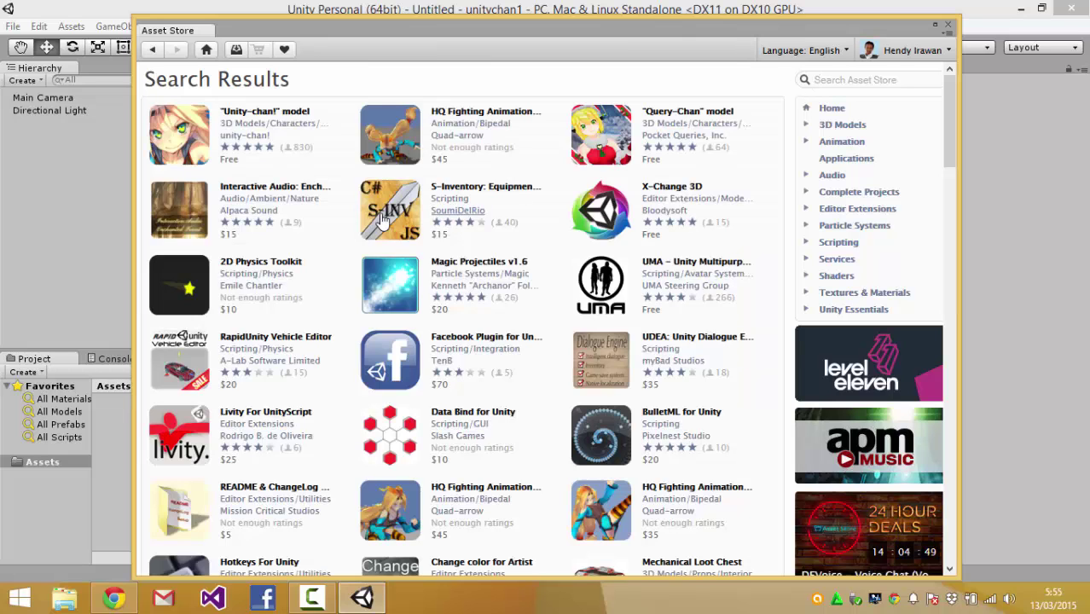
left_click(243, 113)
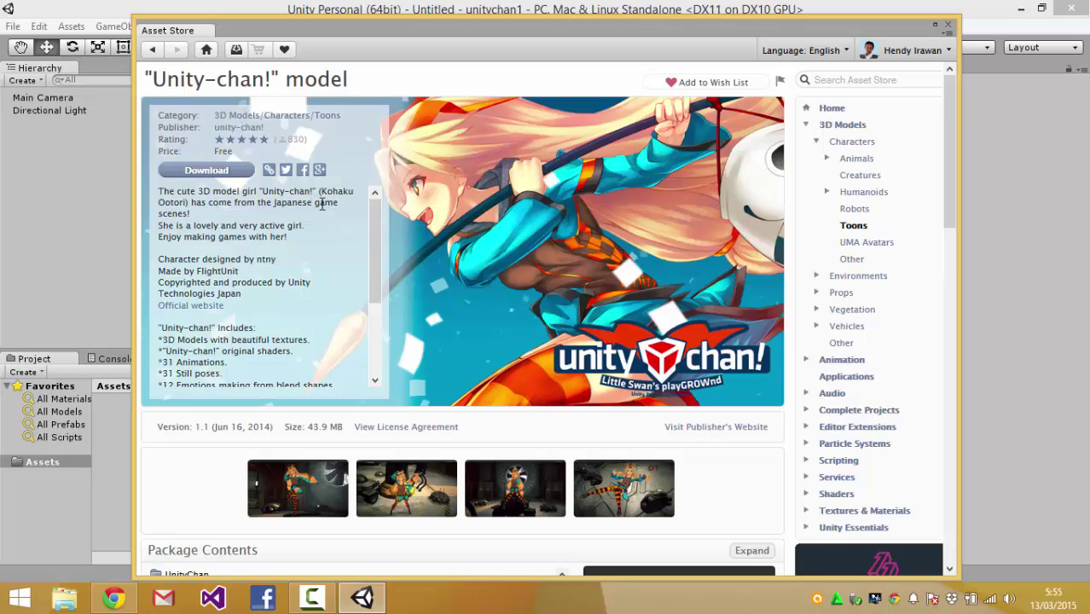
scroll(375, 257, "down", 3)
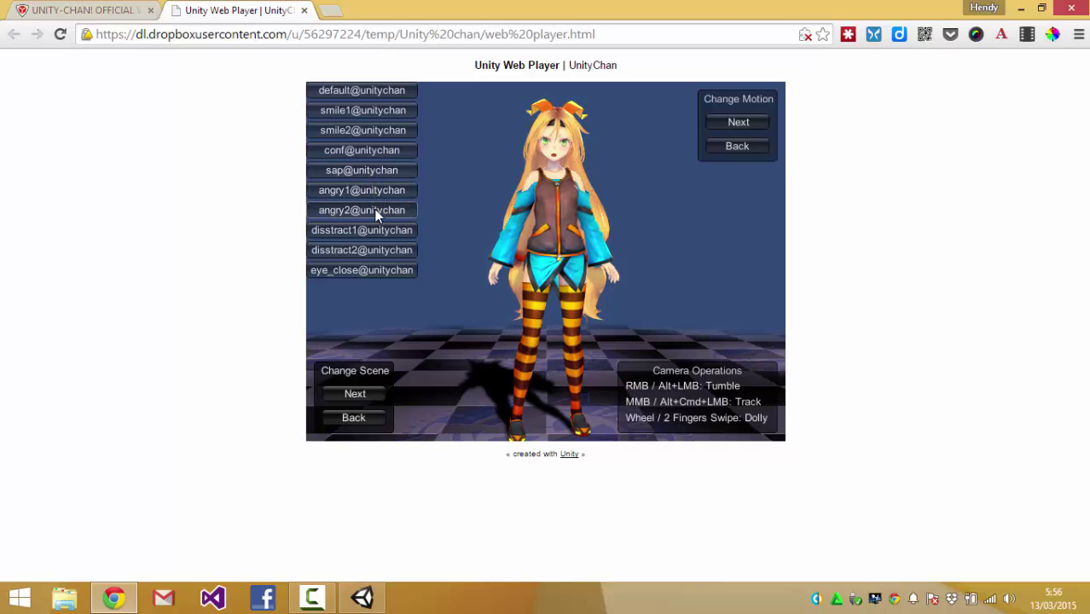
Step: Apply the eye_close expression, advance the motion twice, and view the character from behind
left_click(388, 271)
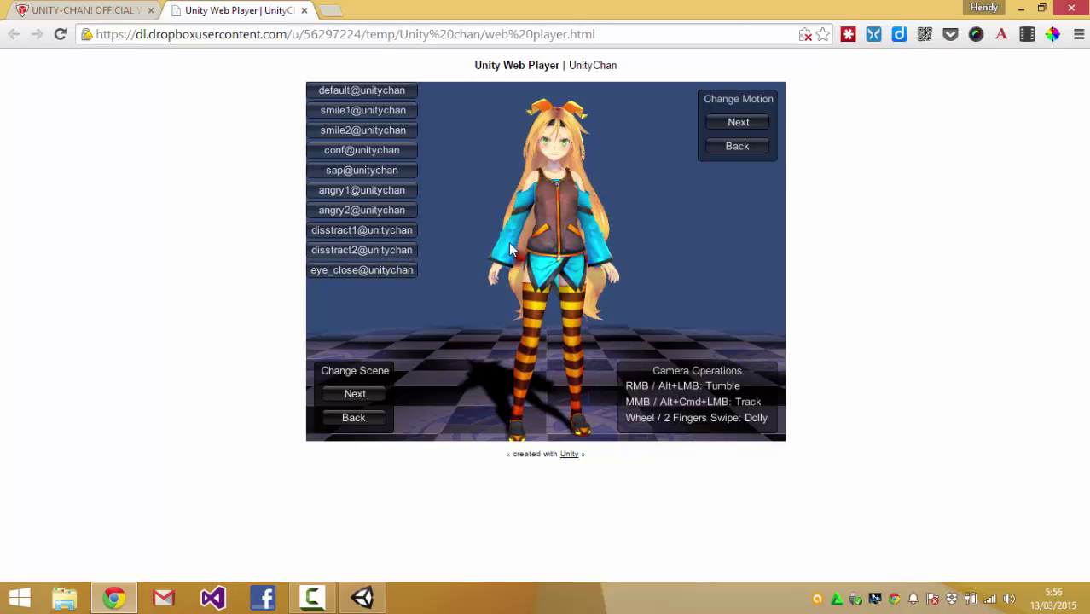
left_click(727, 127)
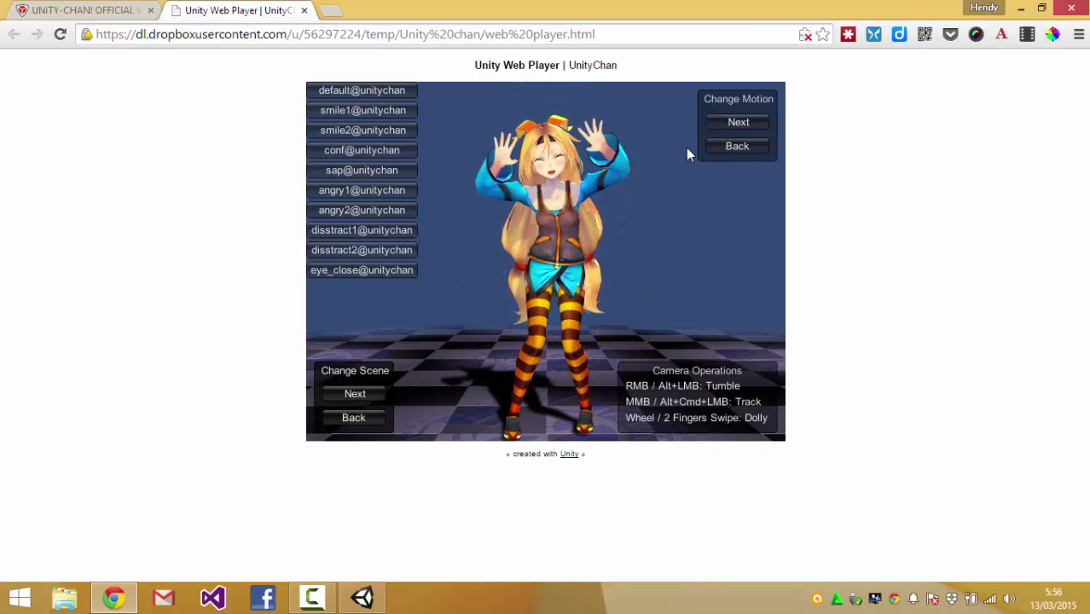
left_click(722, 115)
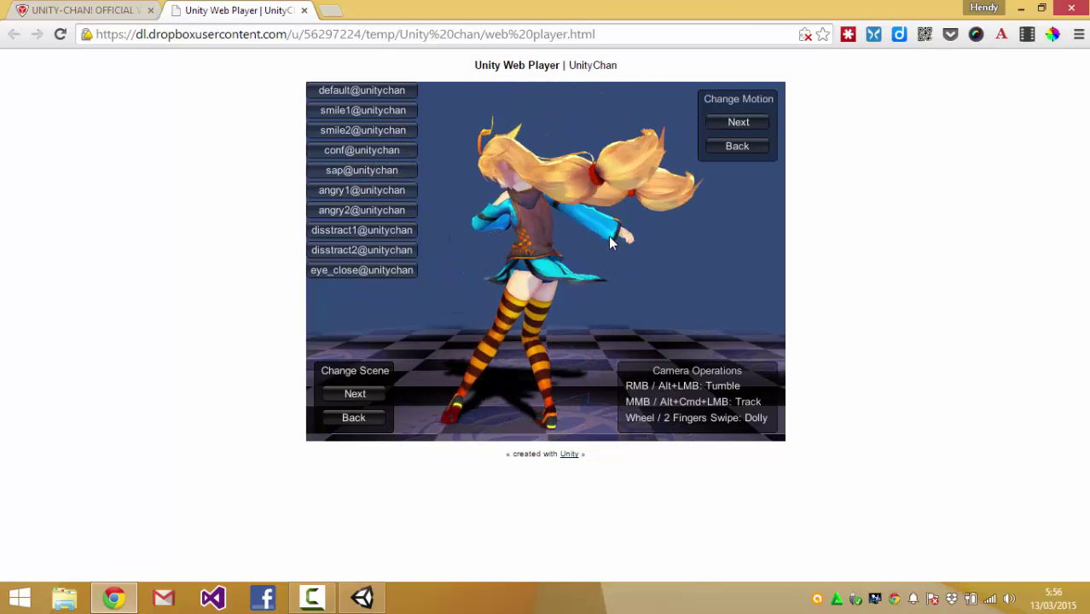
mouse_move(564, 227)
right_mouse_down()
mouse_move(589, 281)
mouse_move(579, 228)
mouse_move(645, 224)
mouse_move(683, 243)
mouse_move(607, 256)
mouse_move(499, 229)
mouse_move(516, 241)
mouse_move(506, 248)
mouse_move(578, 244)
mouse_move(579, 215)
right_mouse_up()
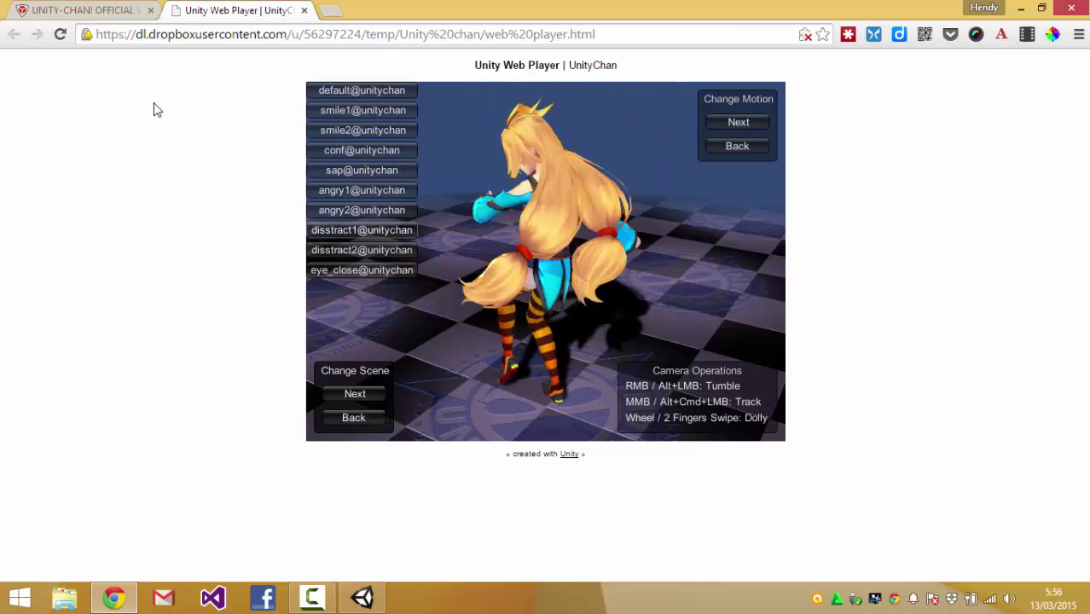
Step: Open unity-chan.com's data download page in English and agree to the Unity-Chan License
left_click(77, 8)
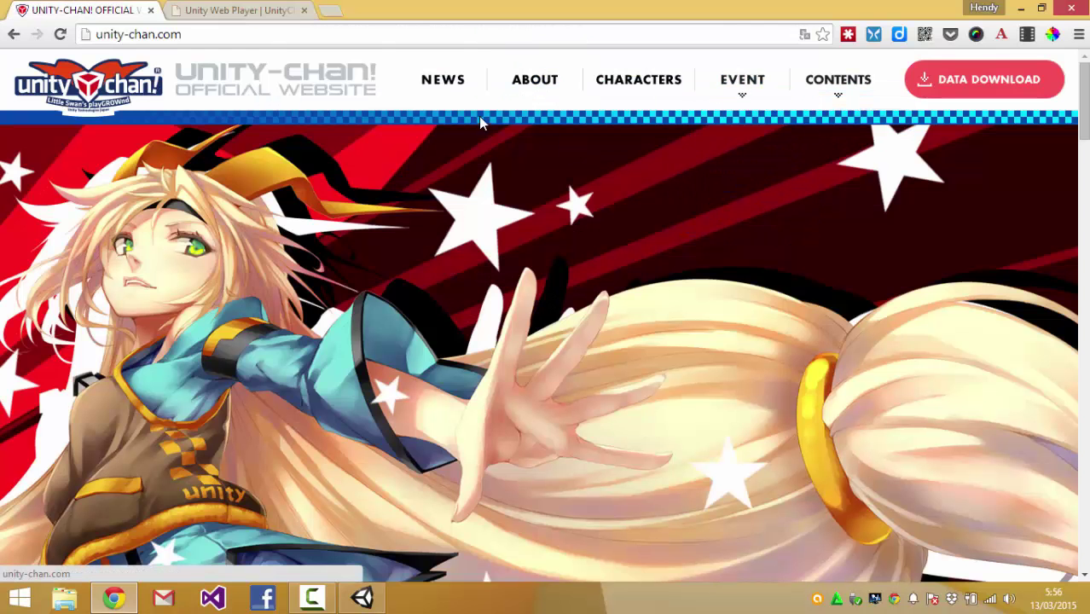
left_click(938, 79)
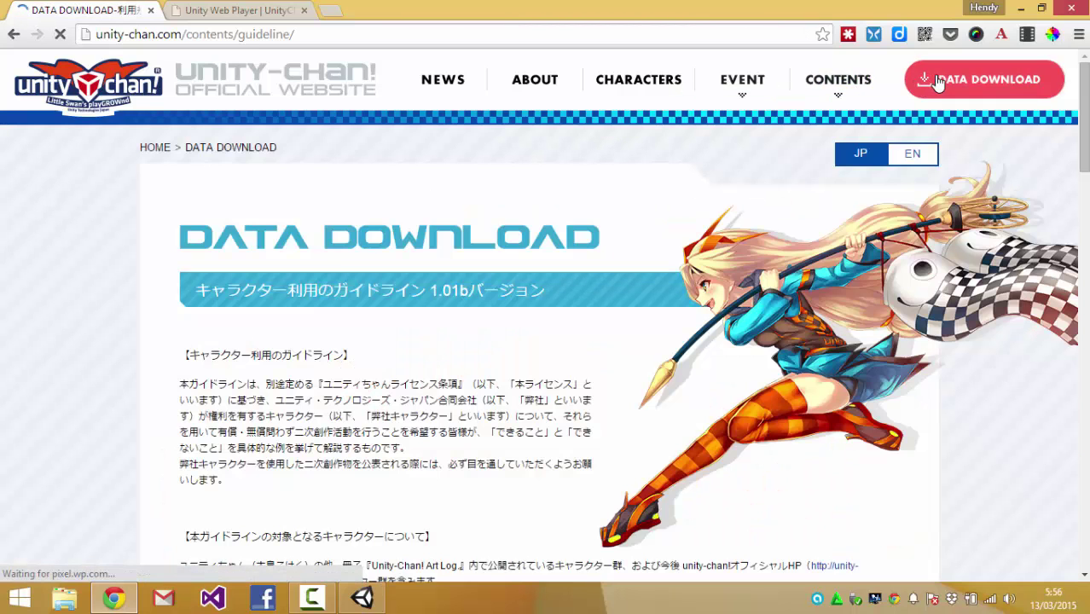
left_click(913, 156)
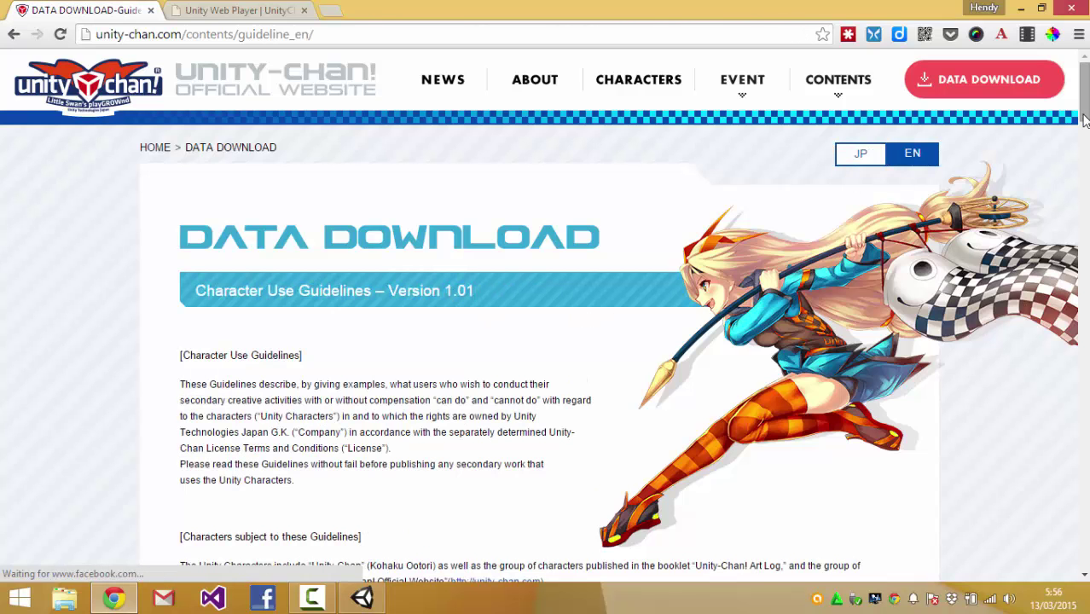
left_click_drag(1084, 115, 1084, 445)
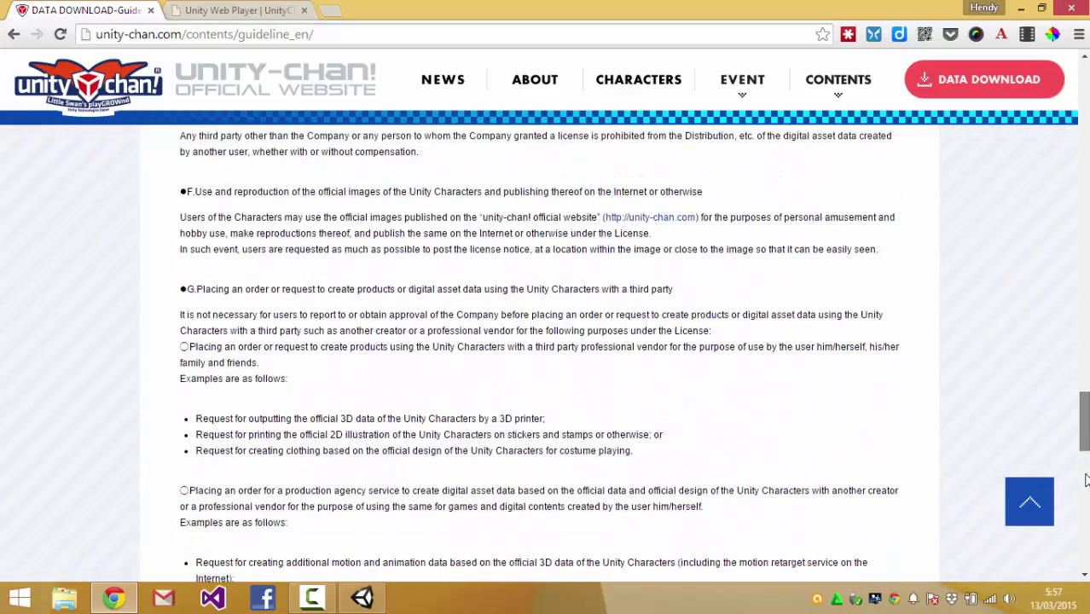
scroll(1086, 487, "down", 10)
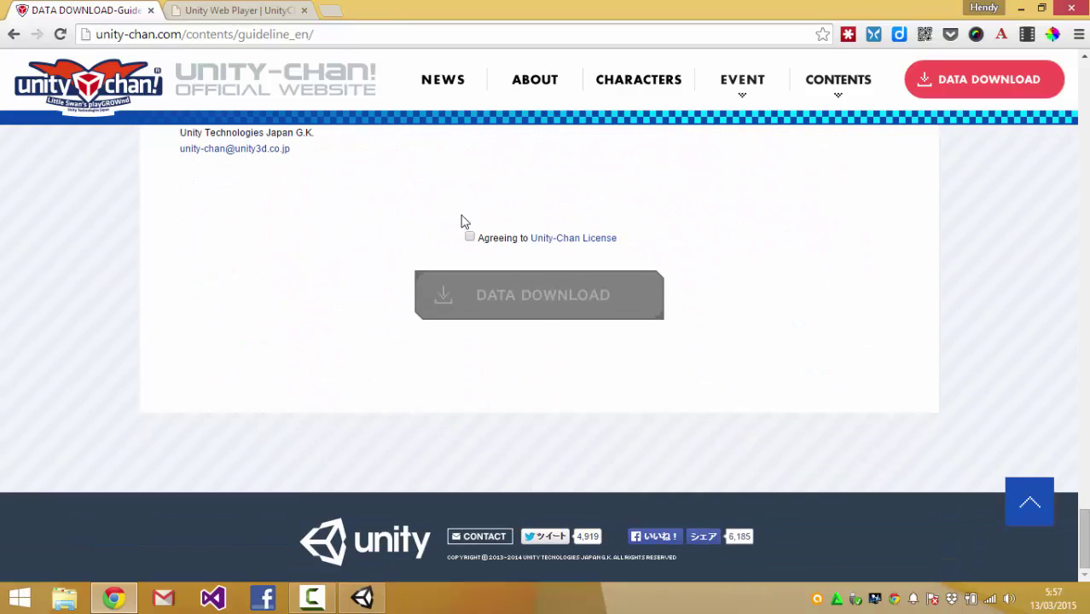
left_click(469, 238)
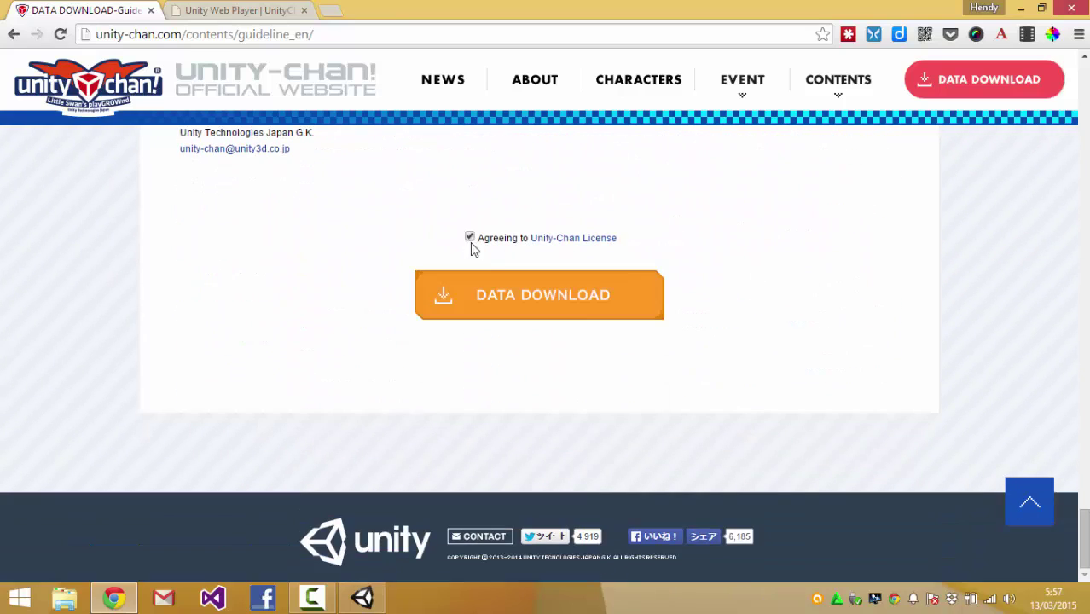
left_click(544, 297)
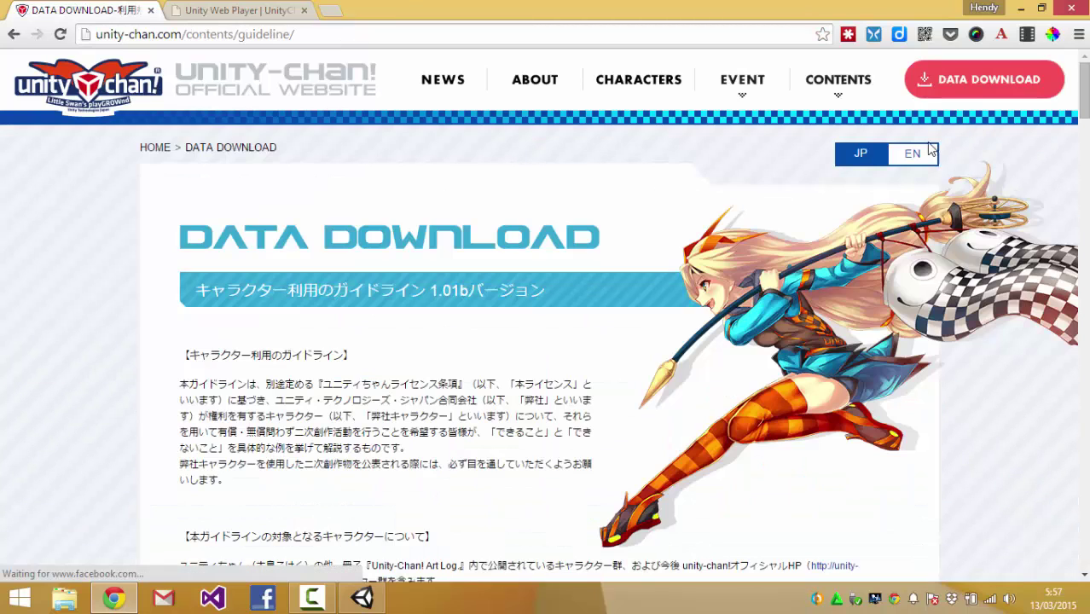
Step: Reload the English guidelines, re-agree to the license, and continue to the Download page
left_click_drag(1084, 94, 1084, 424)
scroll(1008, 505, "down", 15)
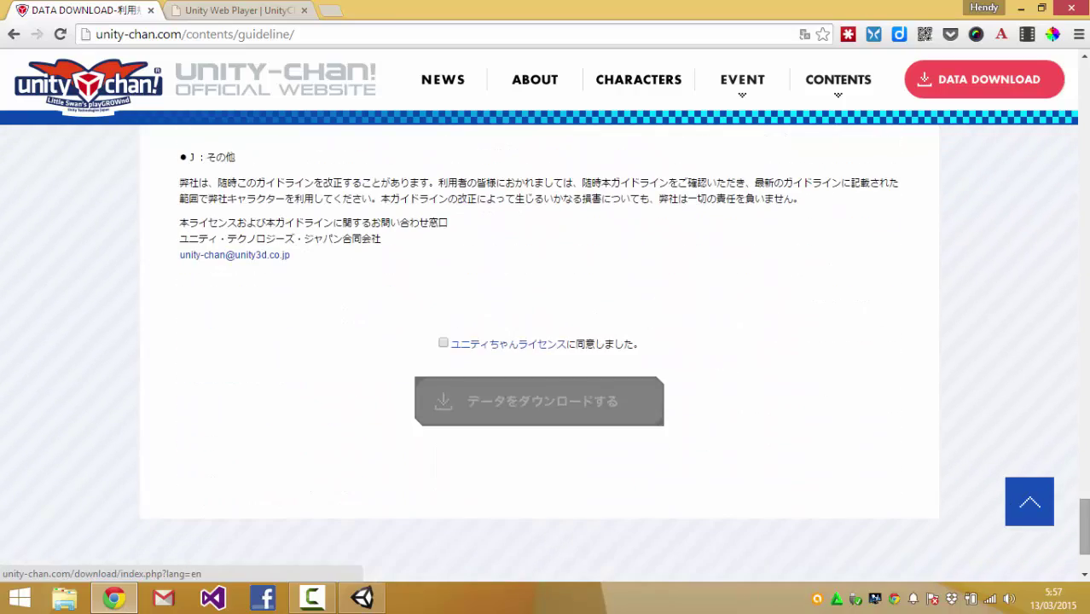
left_click_drag(1084, 527, 1085, 53)
left_click(930, 155)
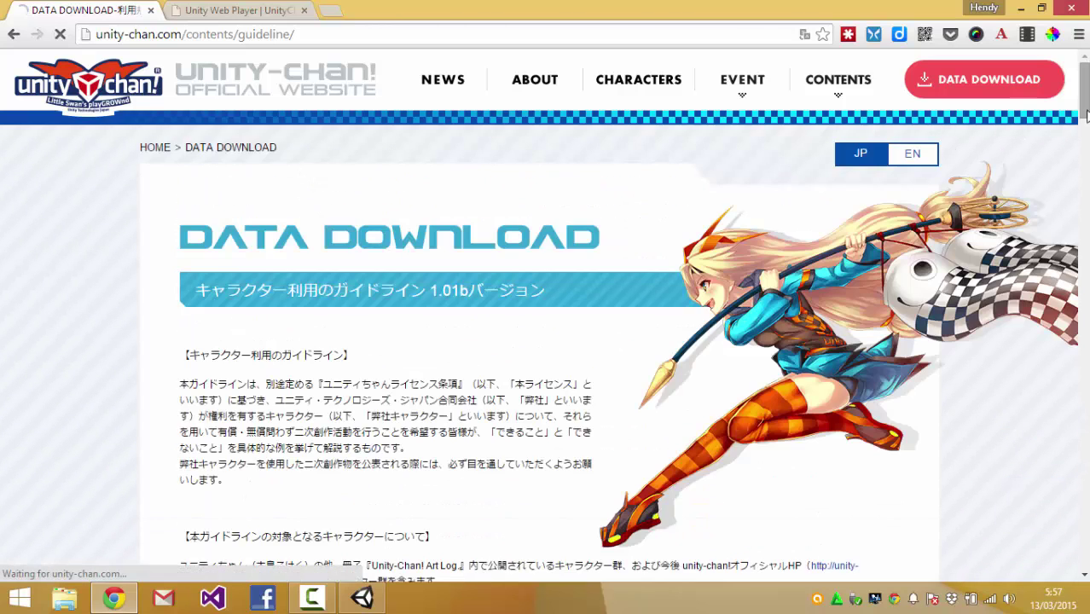
left_click(928, 154)
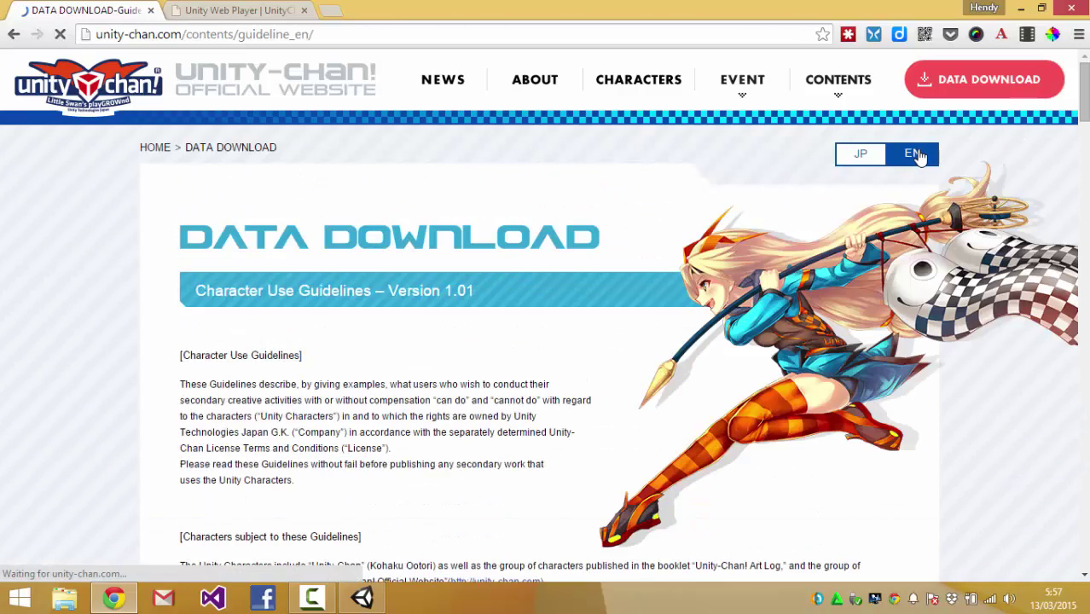
scroll(722, 267, "down", 15)
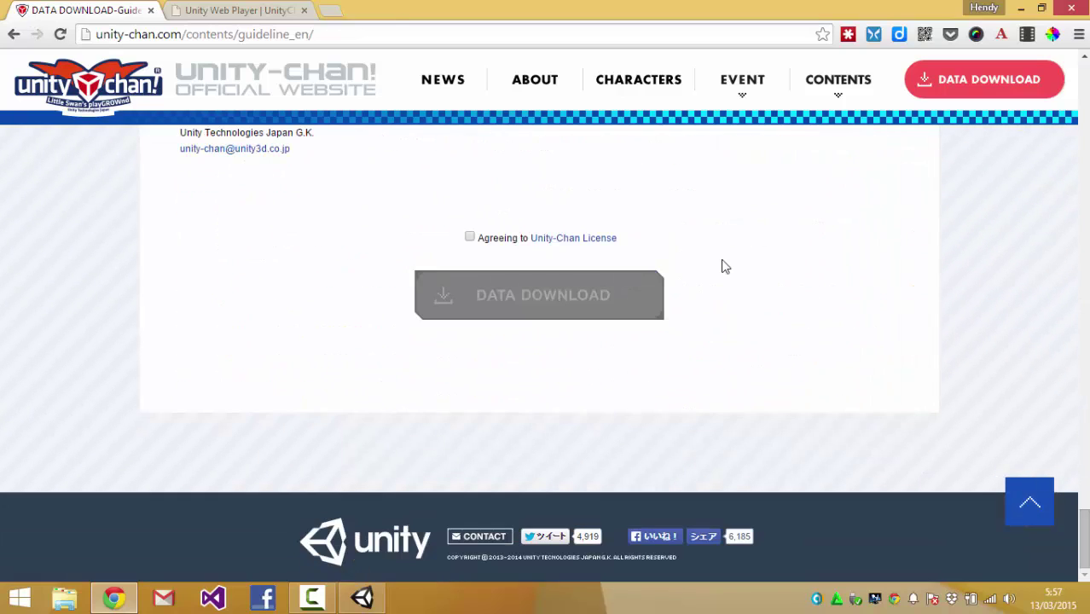
left_click(469, 237)
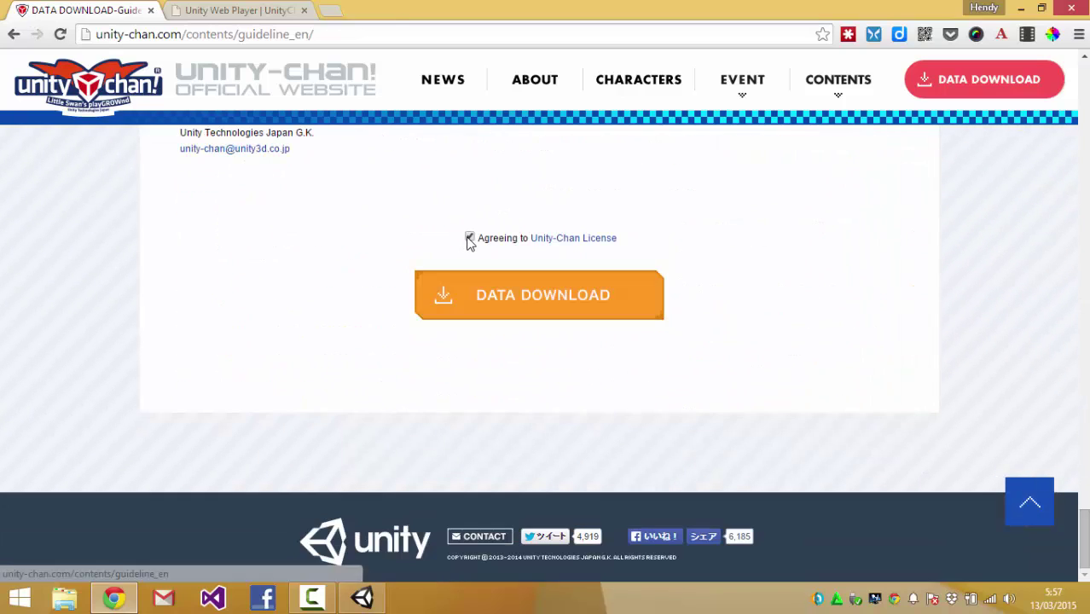
left_click(507, 294)
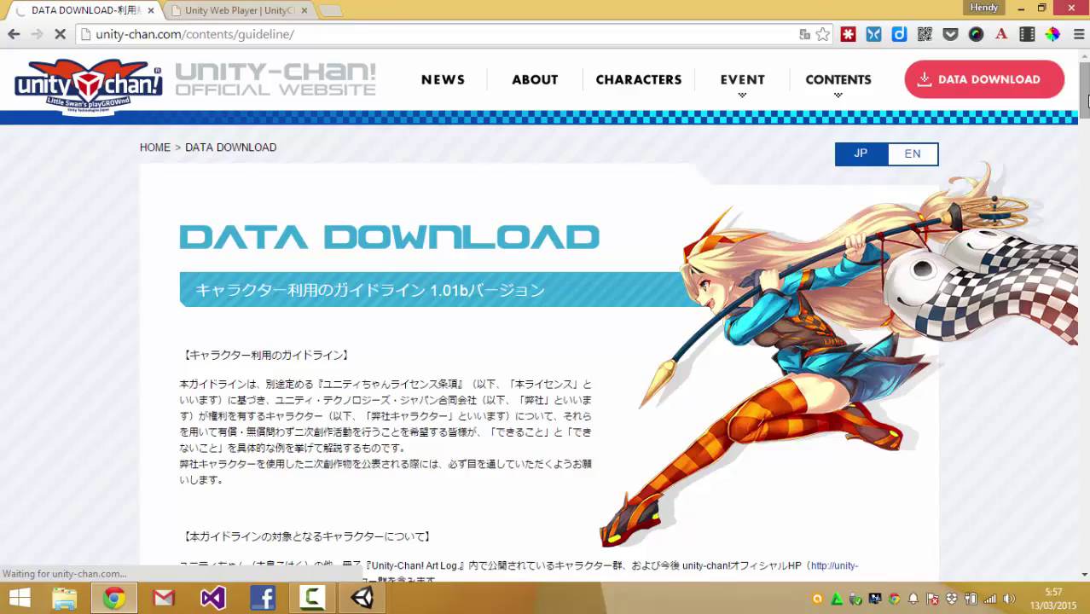
left_click_drag(1088, 101, 1085, 522)
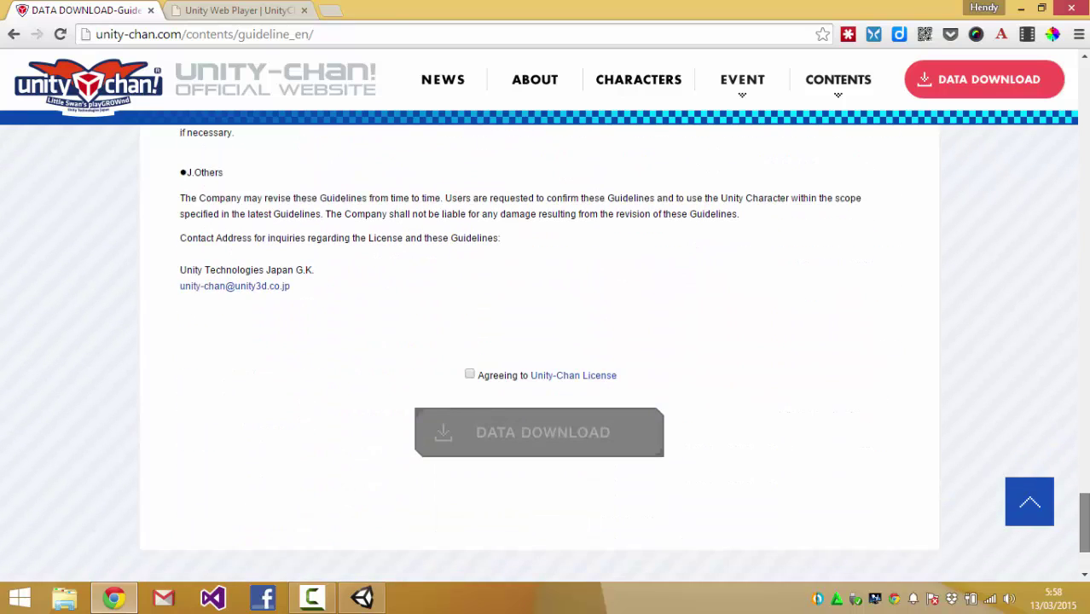
left_click(470, 375)
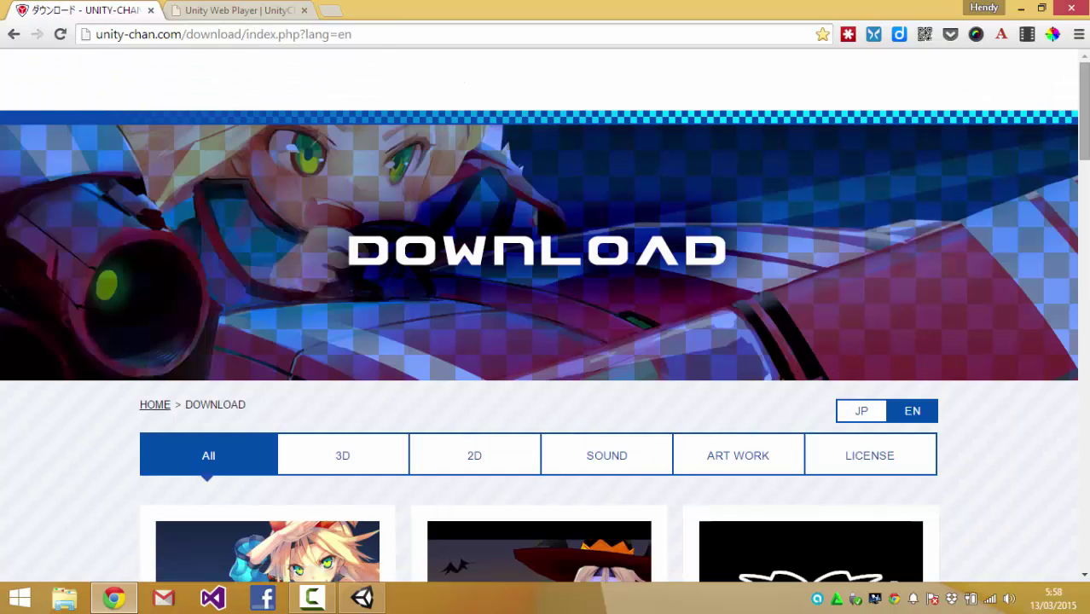
left_click_drag(1083, 126, 1084, 144)
scroll(546, 341, "down", 3)
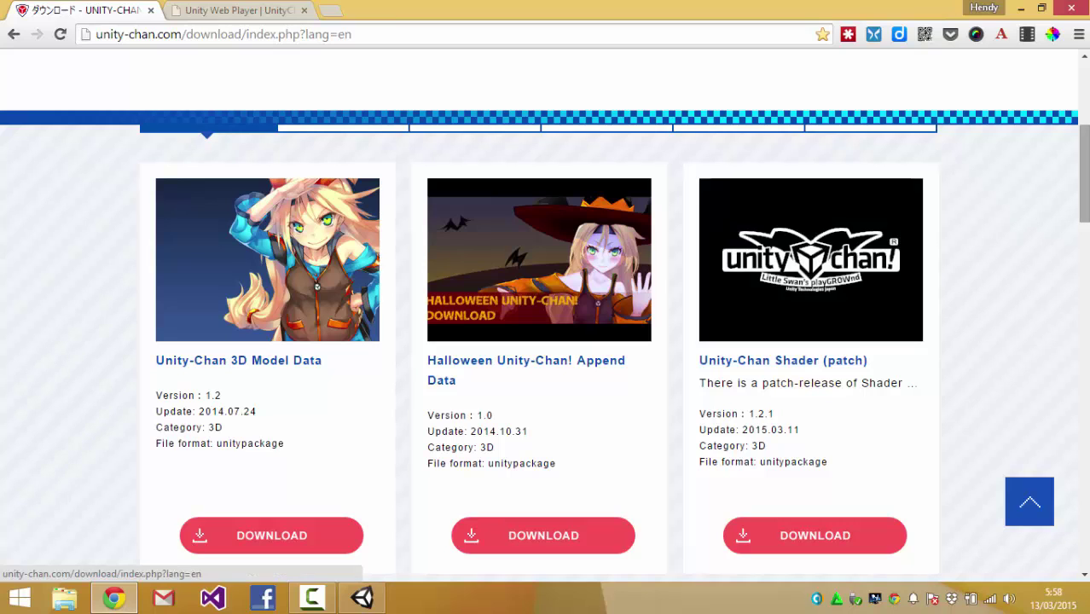
left_click_drag(1084, 171, 1083, 192)
scroll(1013, 165, "up", 1)
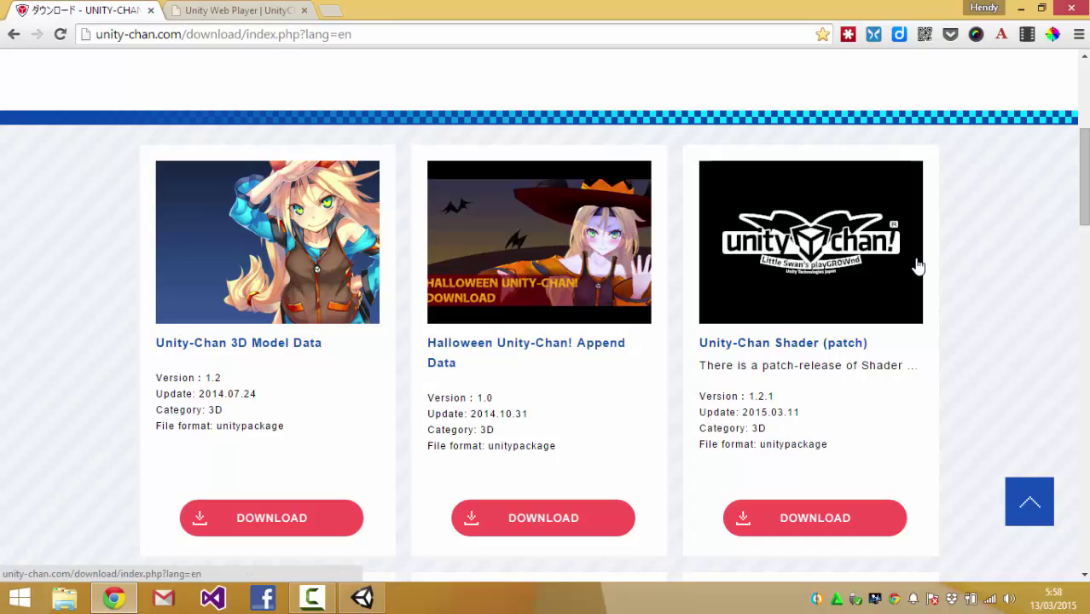
scroll(1086, 208, "down", 2)
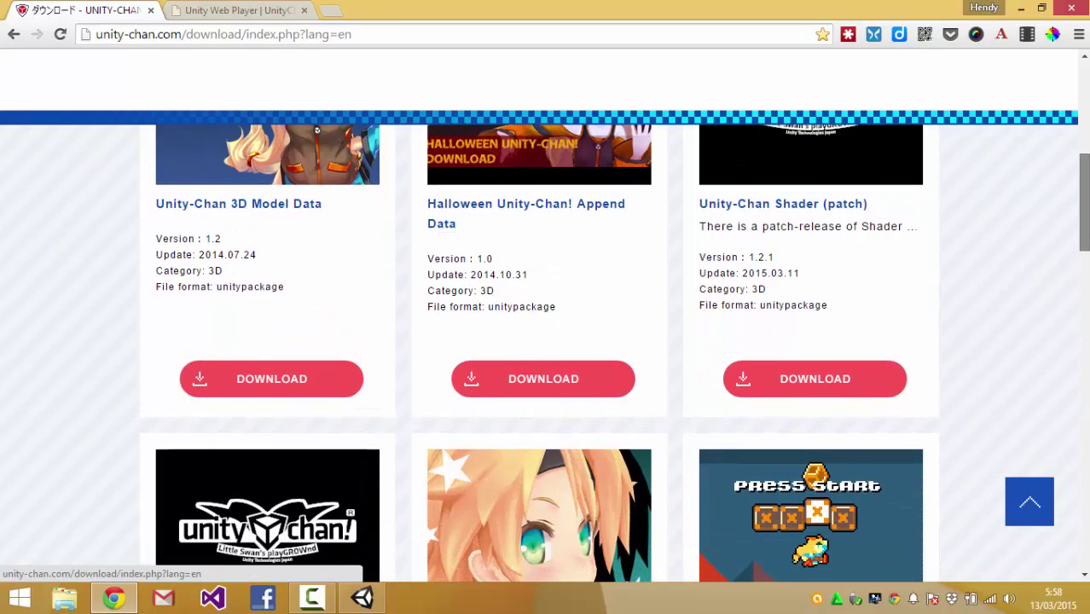
scroll(1087, 207, "down", 3)
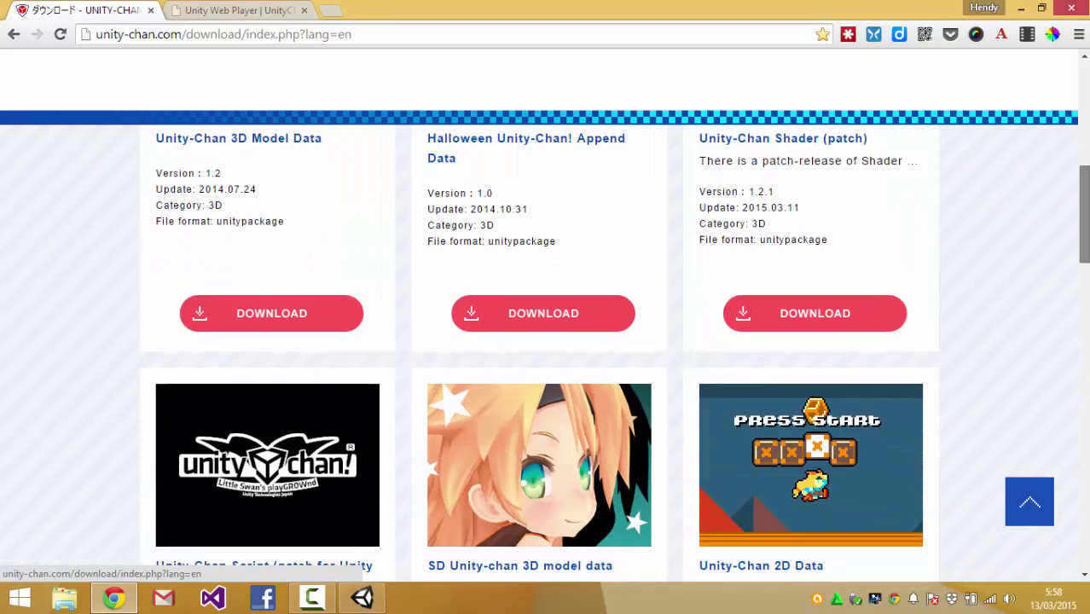
scroll(614, 354, "down", 1)
scroll(546, 342, "down", 2)
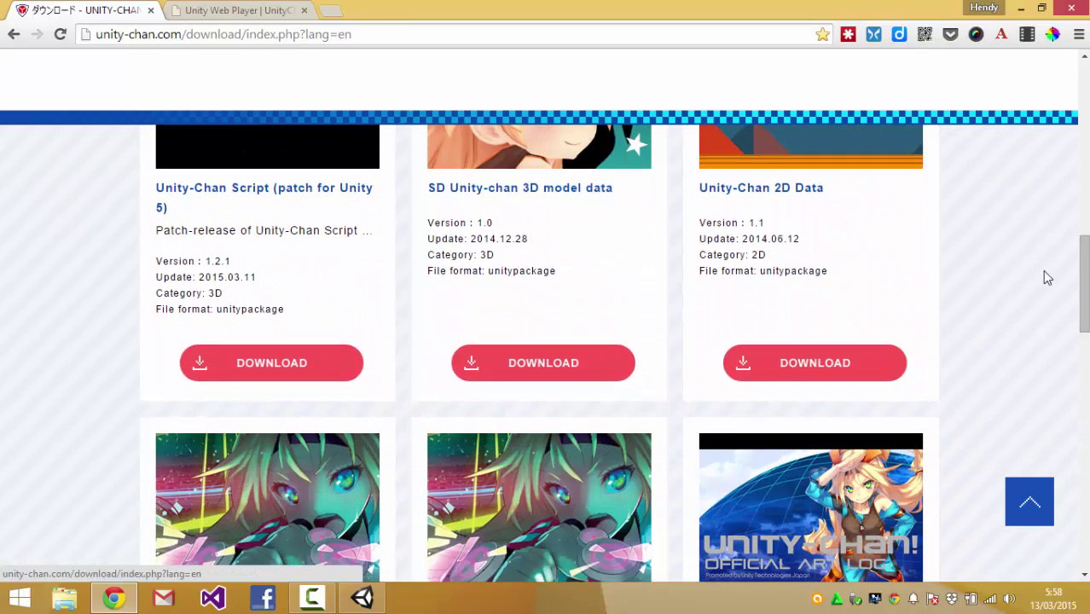
scroll(599, 197, "up", 5)
scroll(599, 197, "down", 4)
scroll(1035, 300, "up", 1)
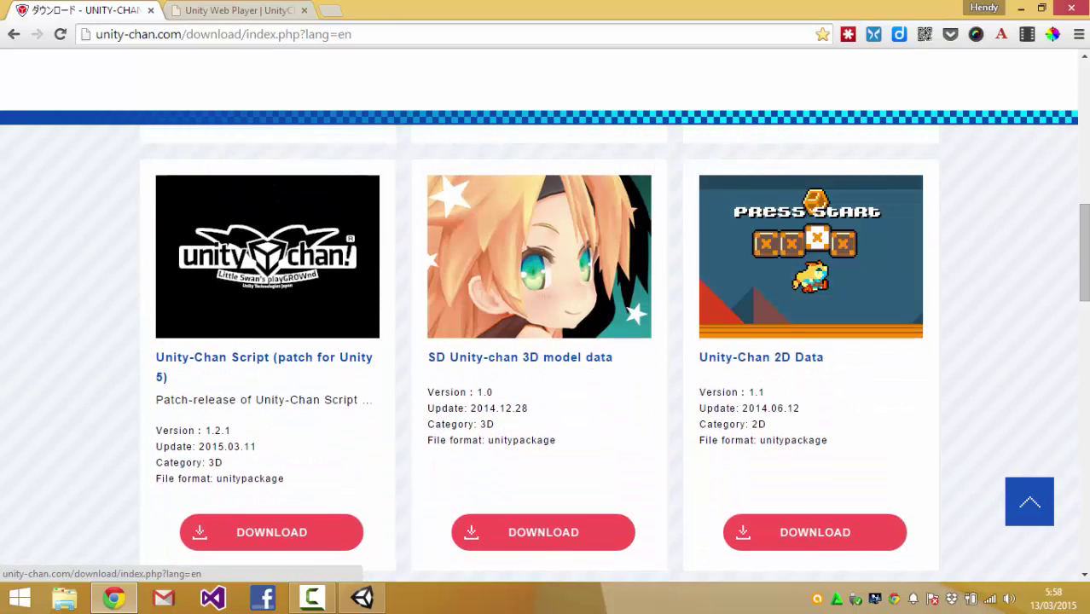
left_click_drag(1084, 254, 1083, 340)
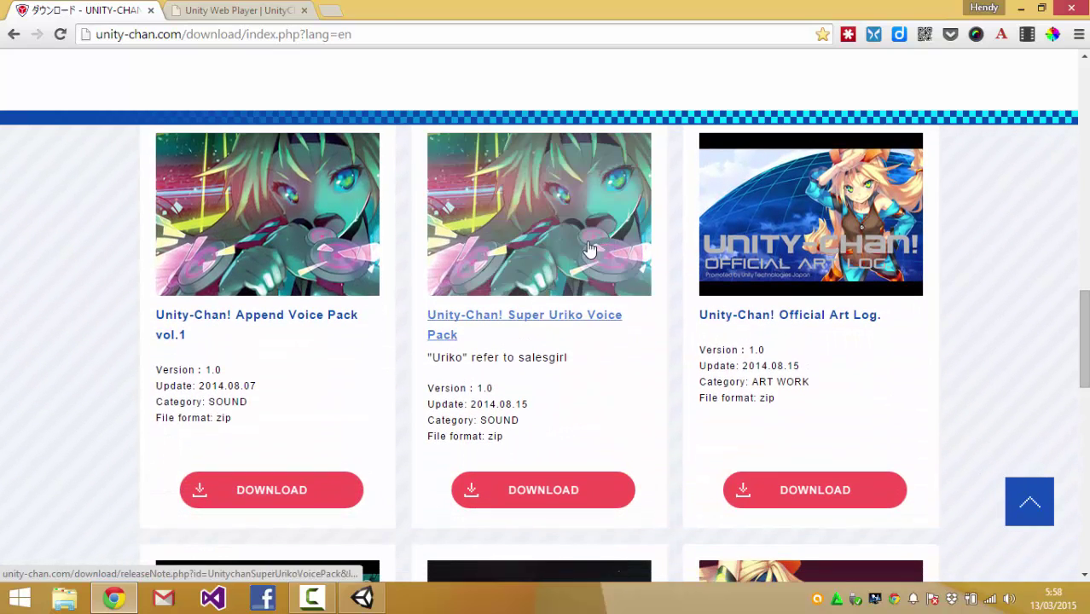
left_click_drag(1087, 367, 1087, 450)
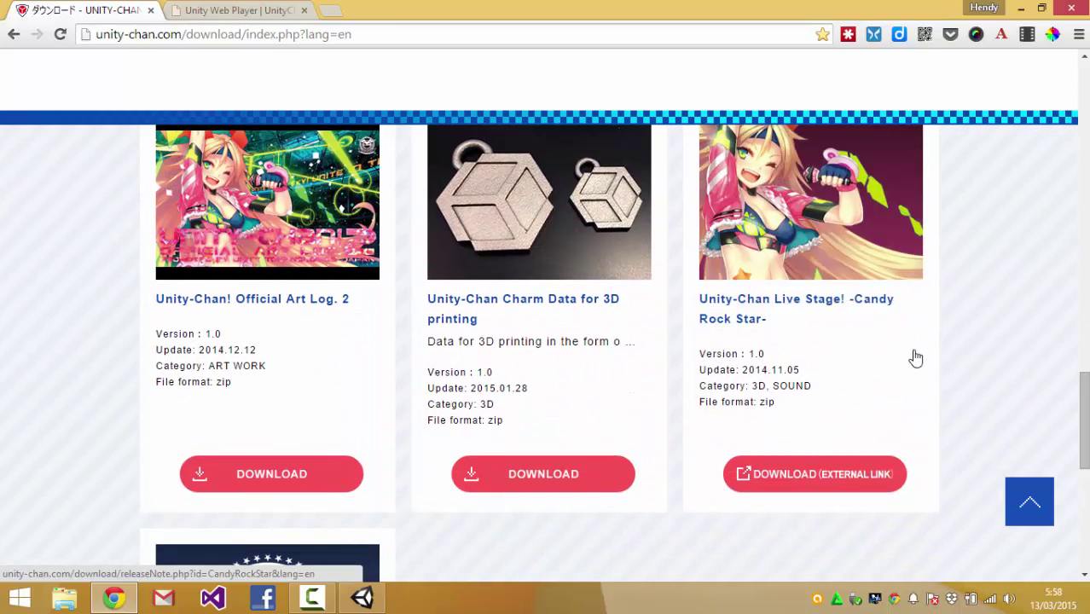
left_click_drag(1085, 412, 1085, 395)
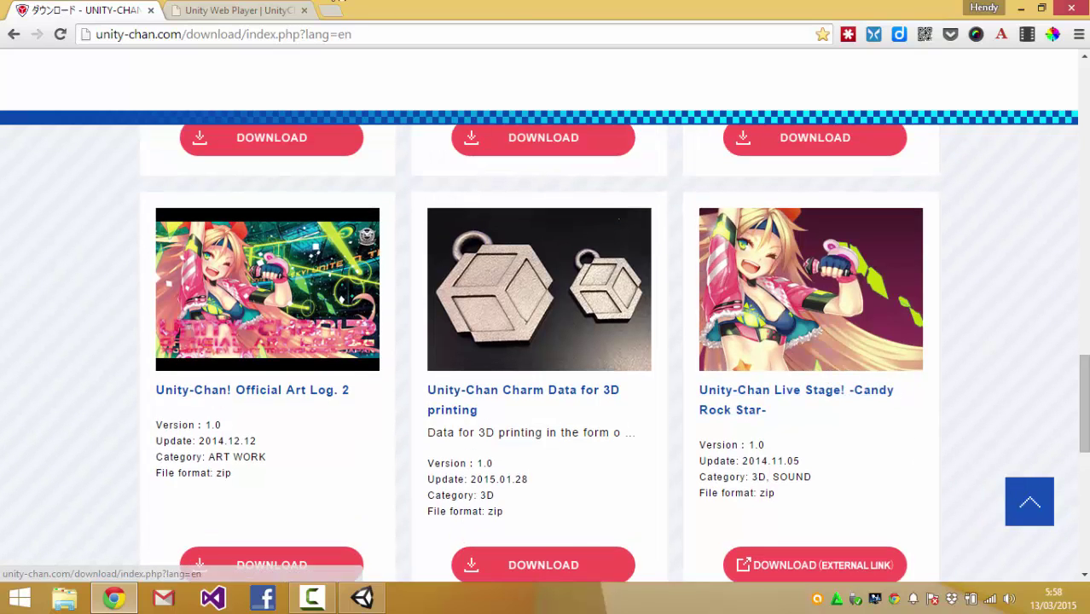
Step: In a new tab, search YouTube for 'unity chan'
left_click(331, 17)
type("youtub")
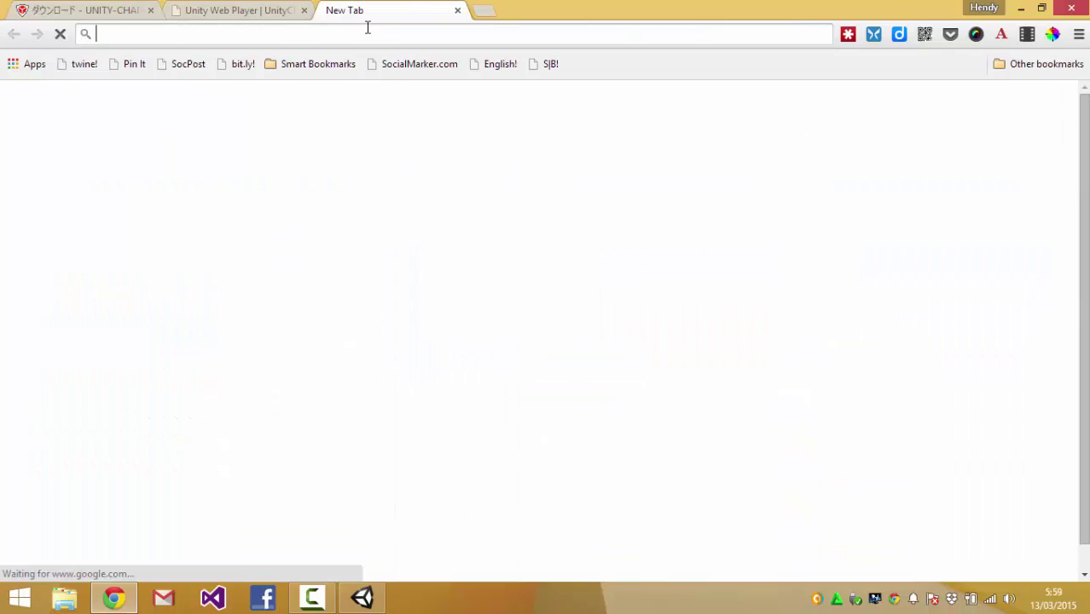
key("Tab")
type("unity chan")
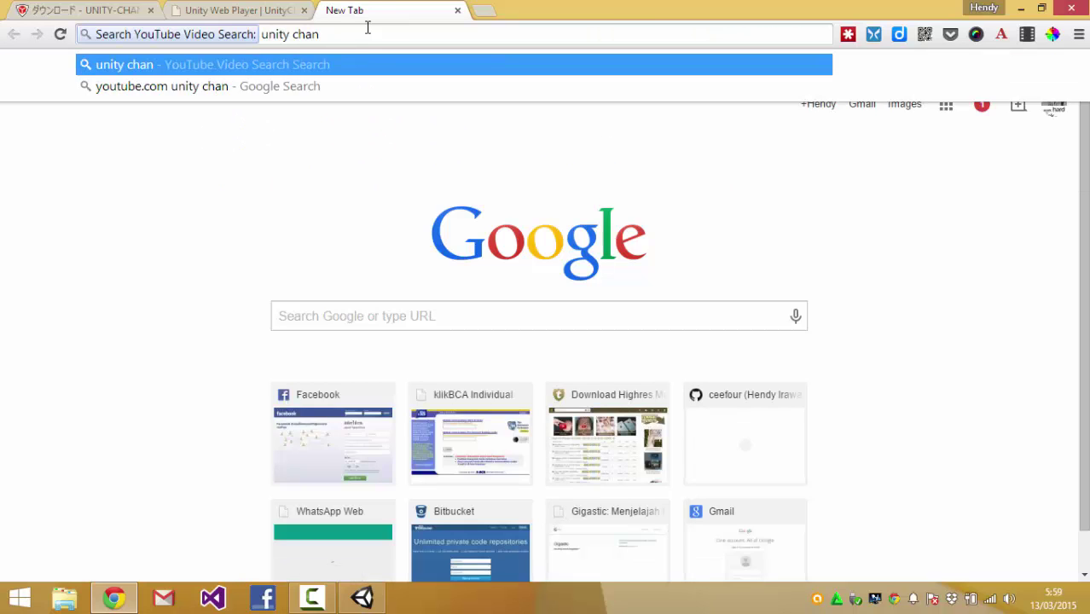
key("Return")
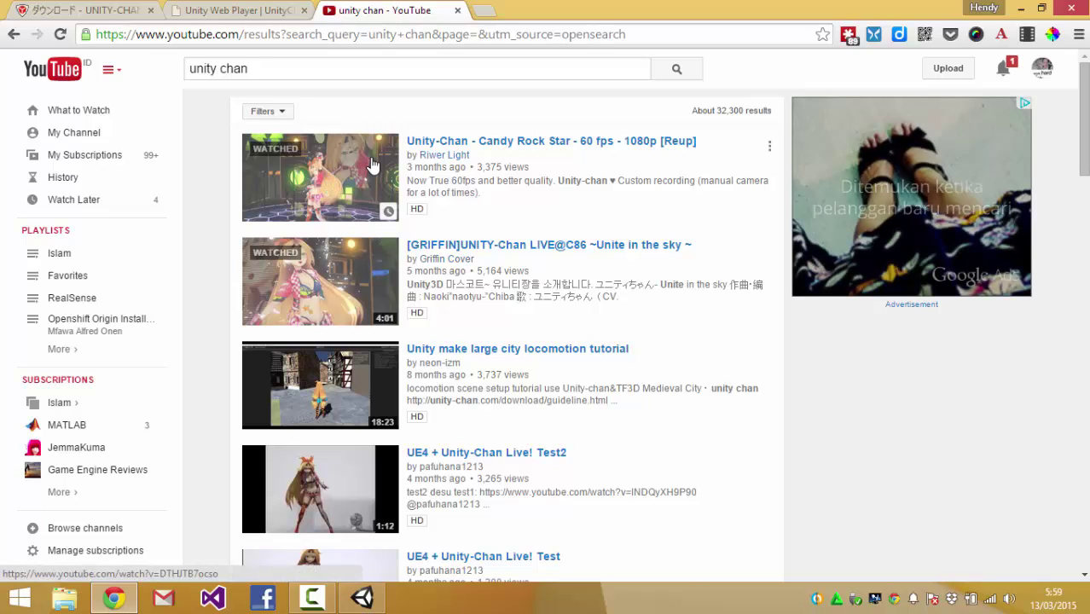
Step: Scroll the unity-chan.com download page to the 3D Model Data card, then bring Unity forward
left_click(117, 7)
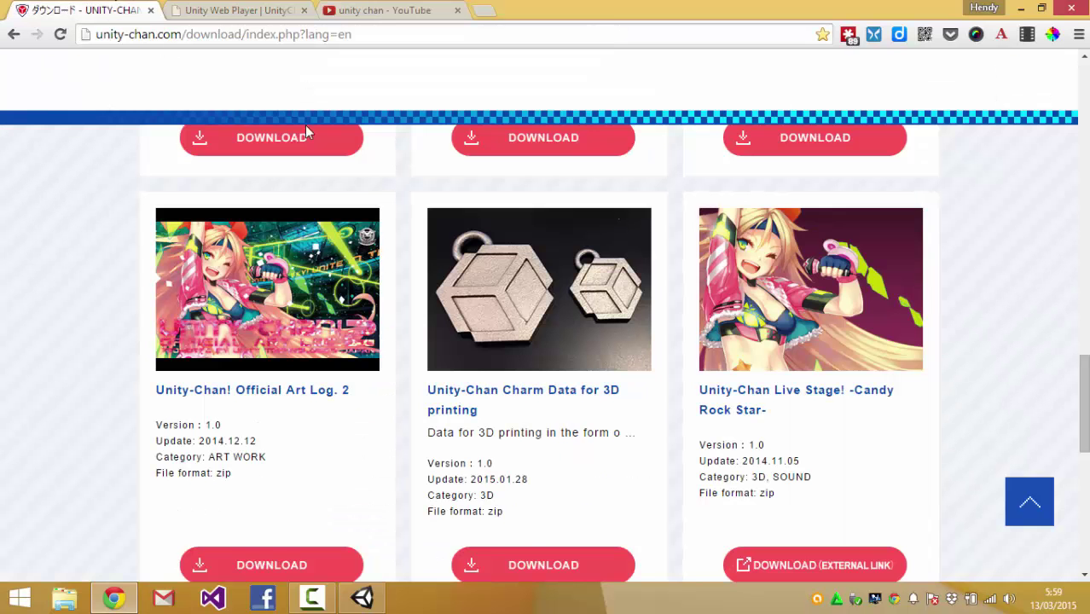
left_click_drag(1085, 421, 1088, 223)
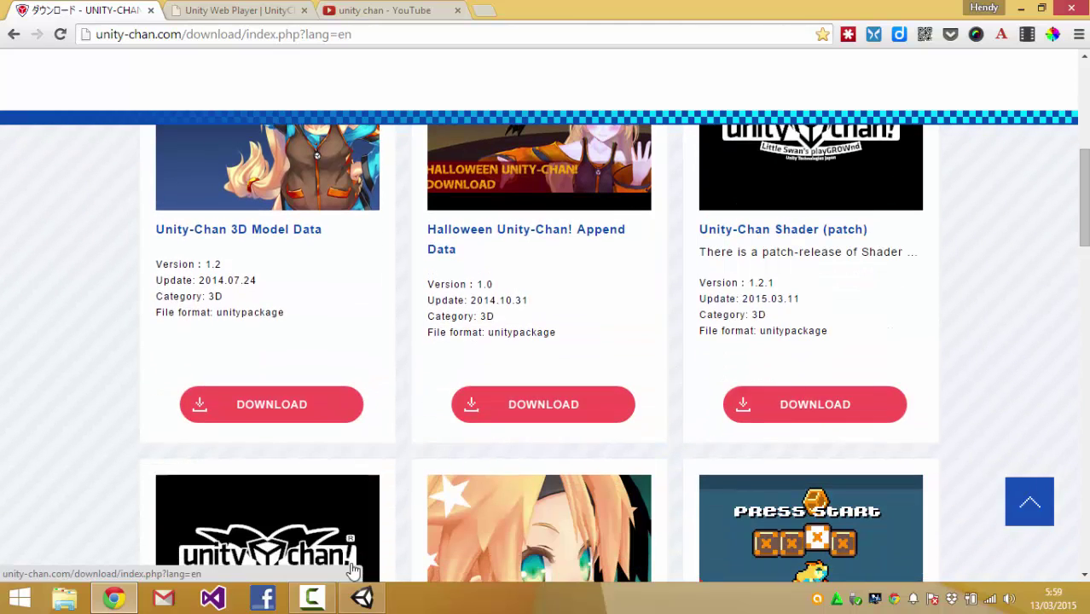
mouse_move(352, 602)
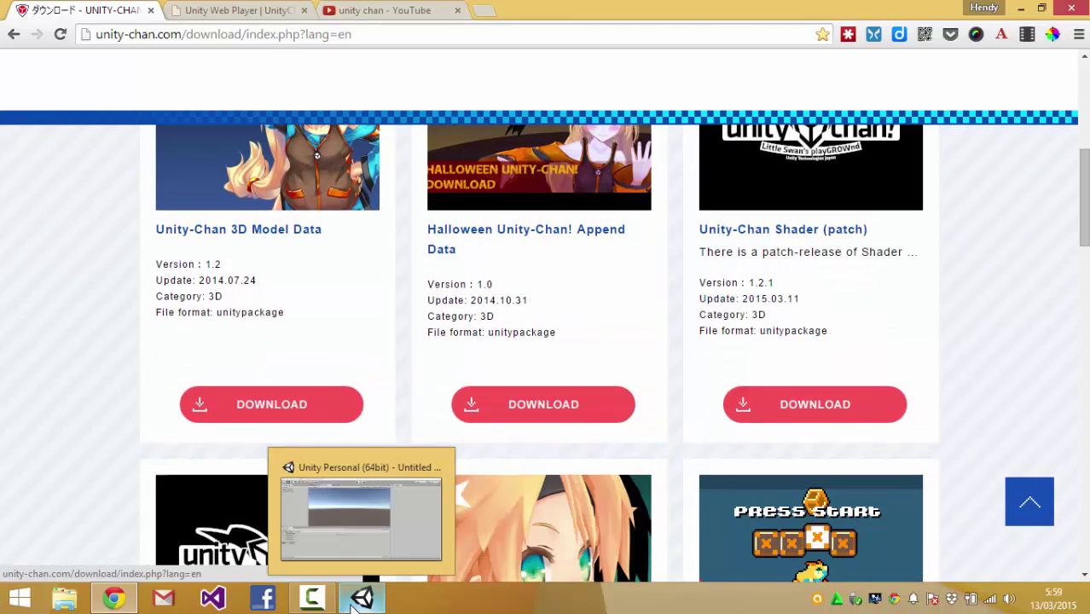
left_click(367, 529)
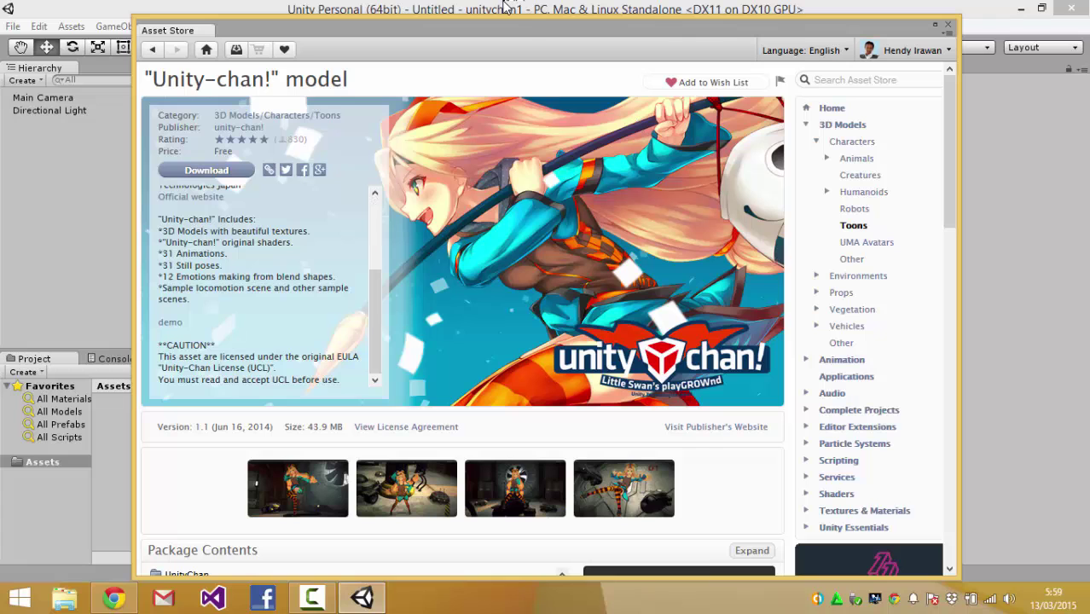
Step: Close the Asset Store window to reveal the empty project editor
left_click_drag(525, 31, 604, 26)
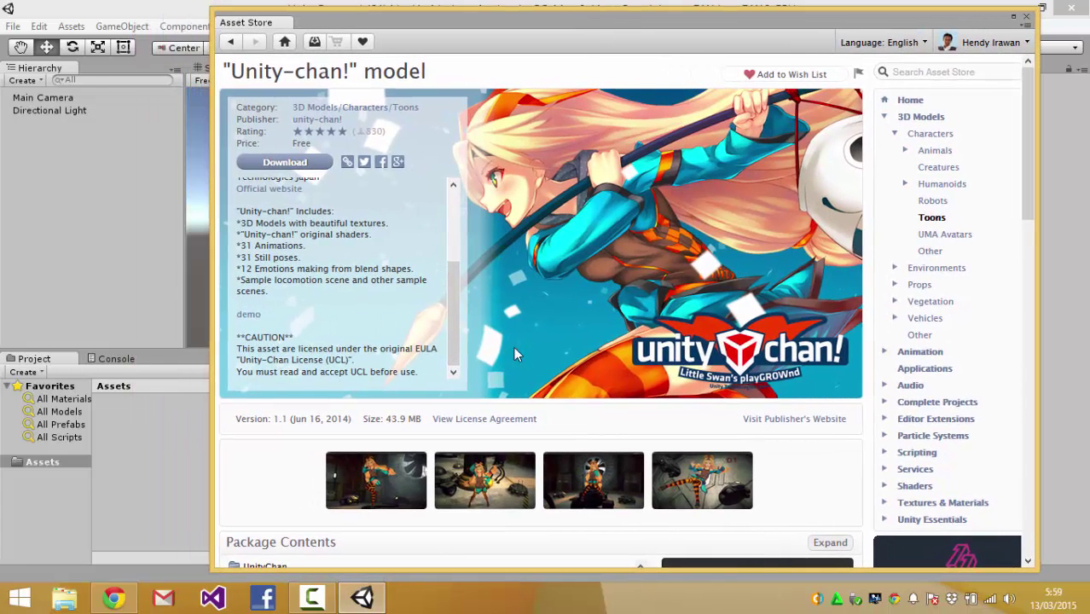
left_click_drag(451, 340, 453, 363)
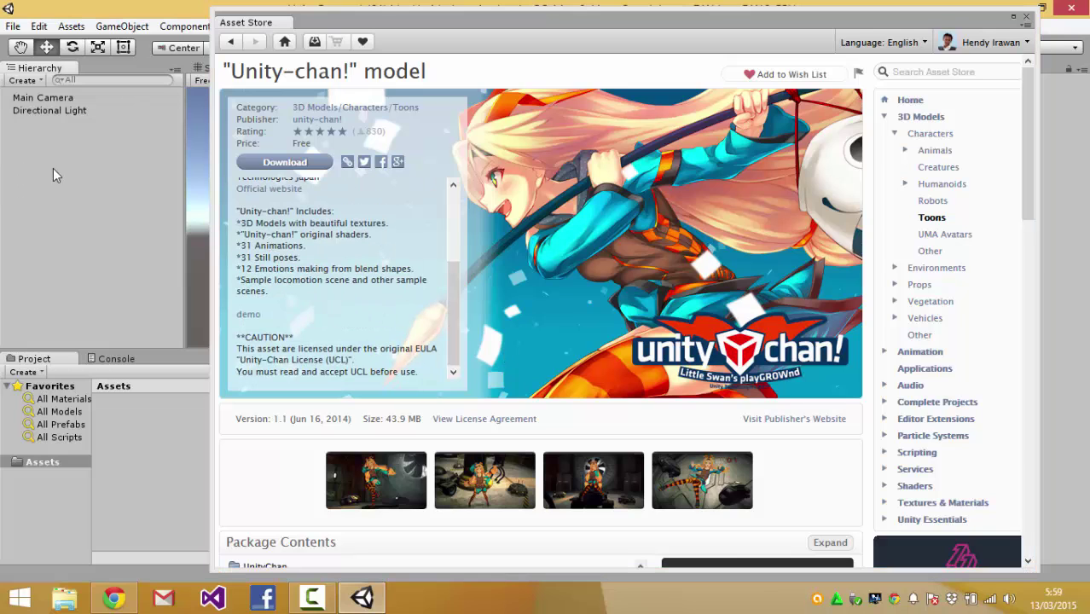
left_click(1027, 18)
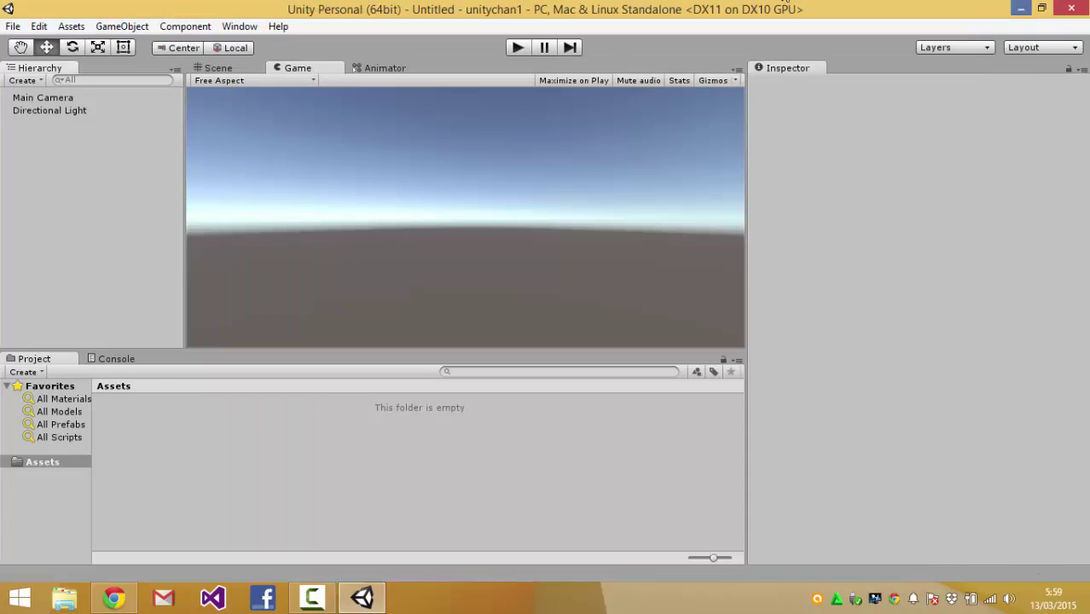
Step: Start a custom package import through Assets > Import Package > Custom Package
left_click(13, 26)
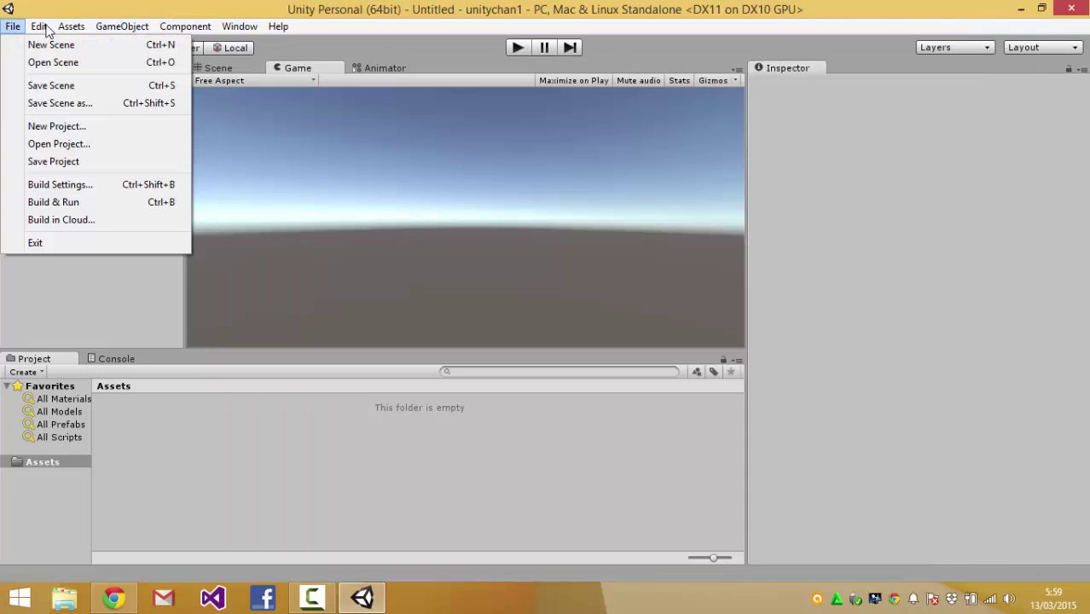
mouse_move(110, 30)
mouse_move(71, 26)
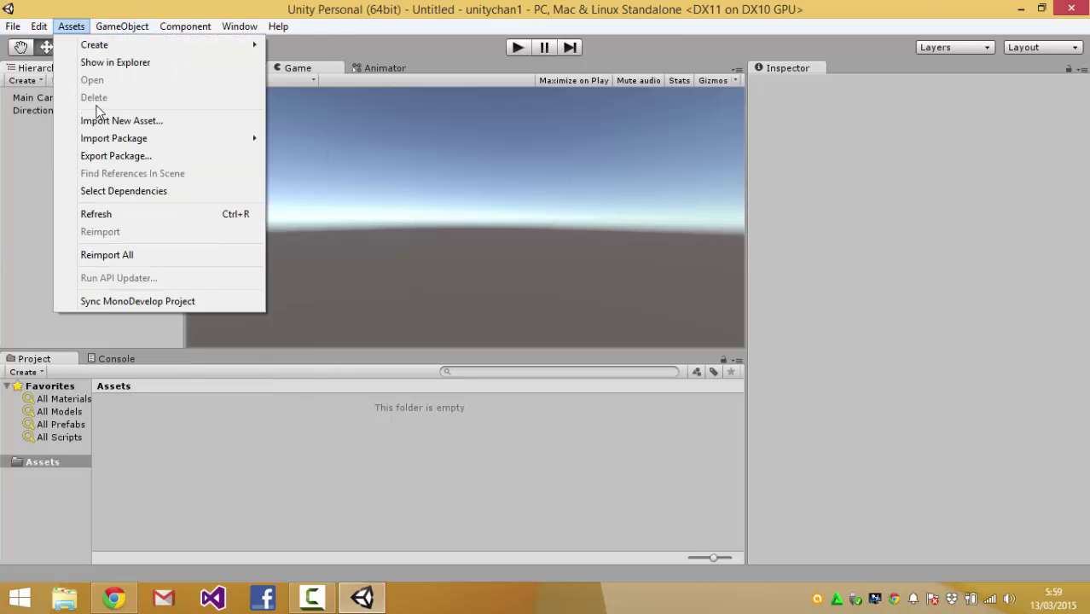
mouse_move(232, 141)
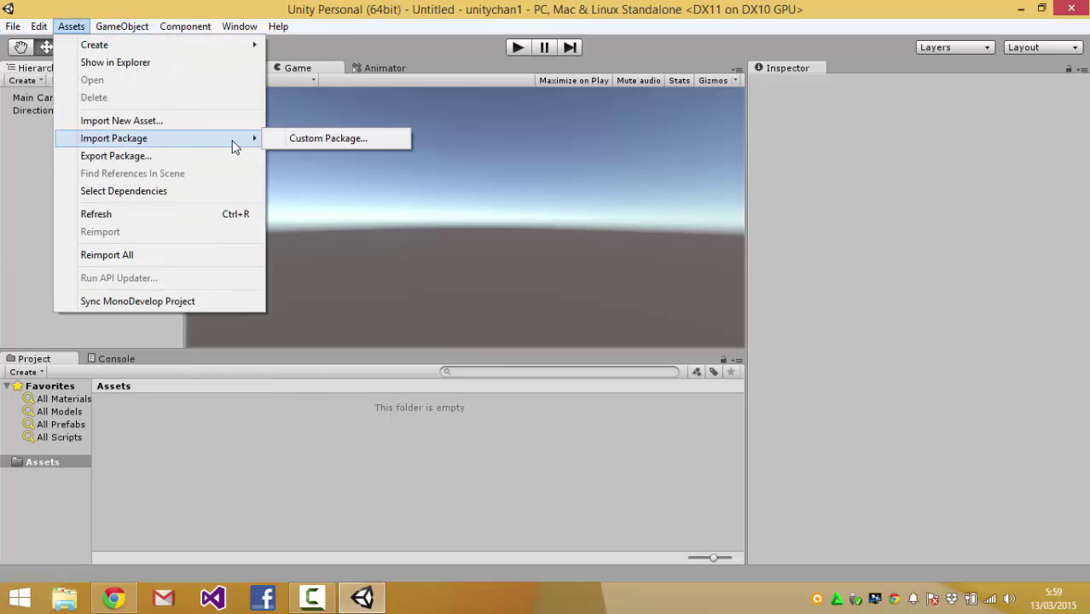
left_click(296, 140)
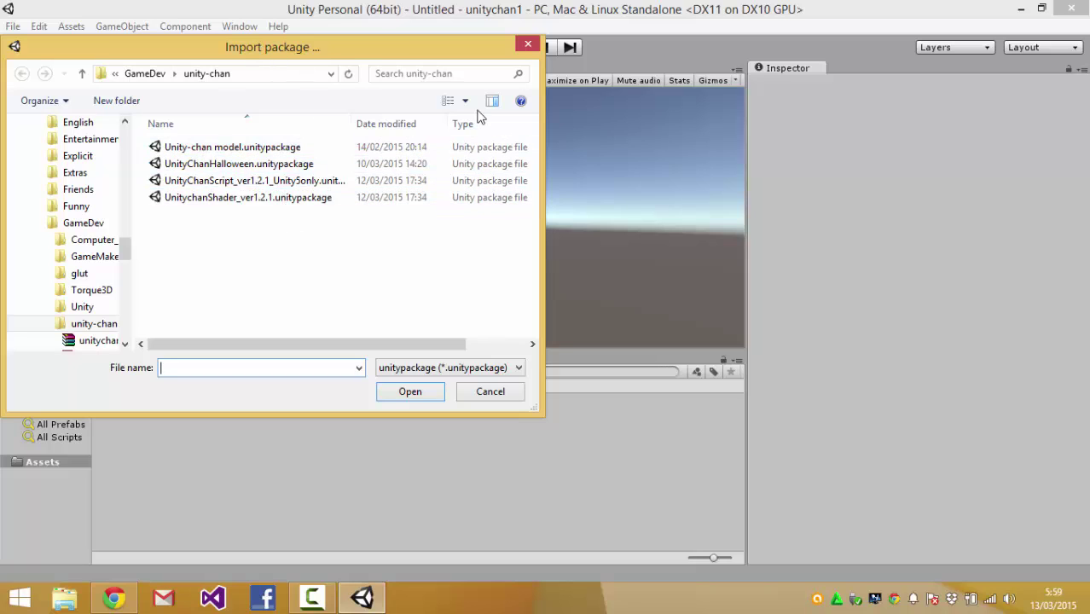
left_click_drag(449, 124, 467, 124)
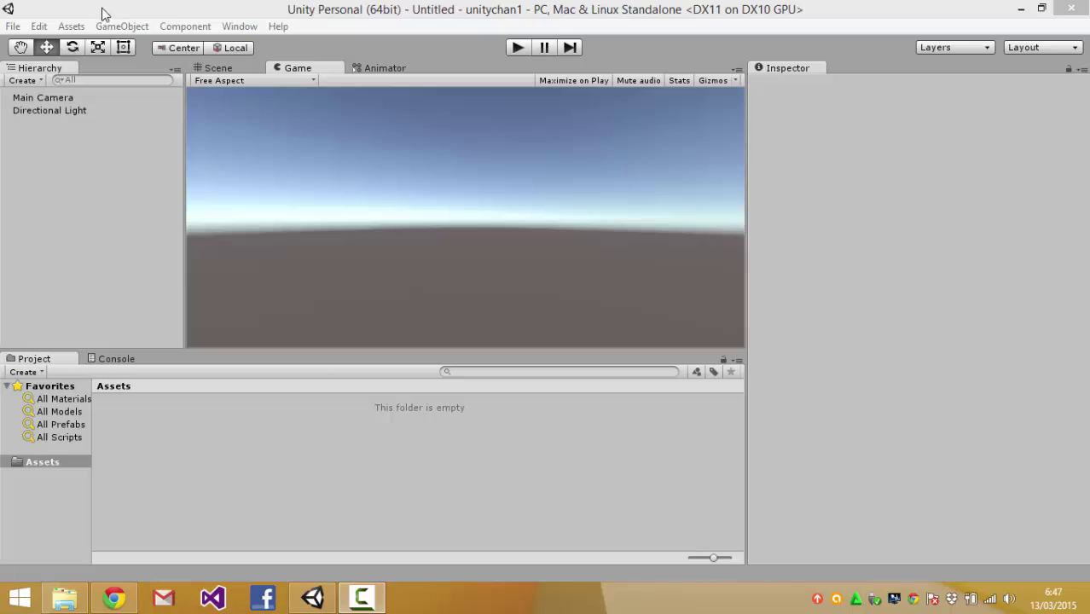
Step: Open UnityChan_1_2.unitypackage as a custom package to preview its contents
left_click(121, 27)
left_click(71, 27)
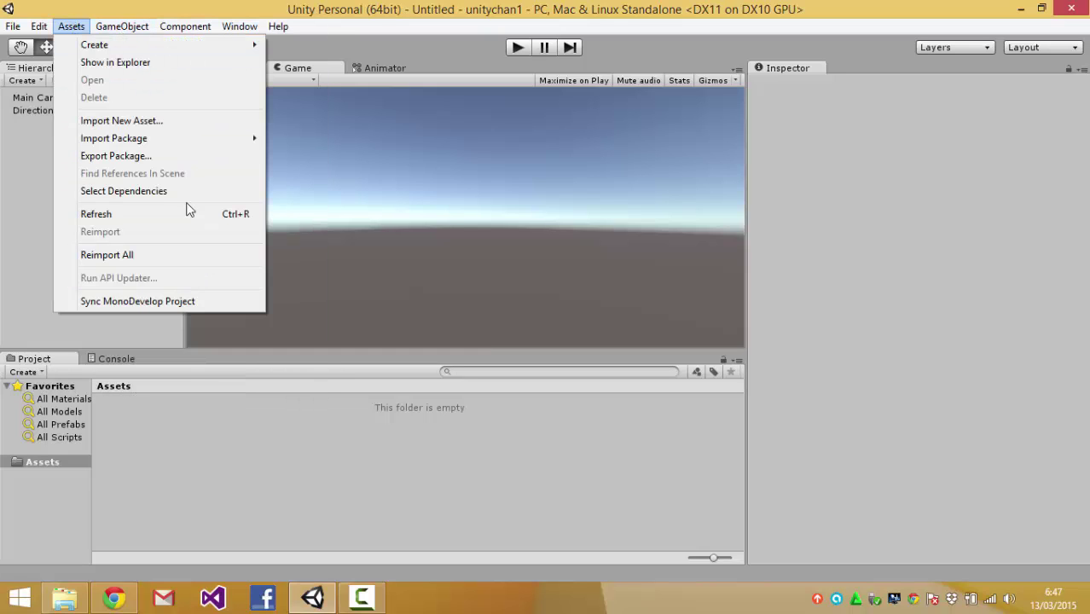
mouse_move(235, 140)
left_click(286, 136)
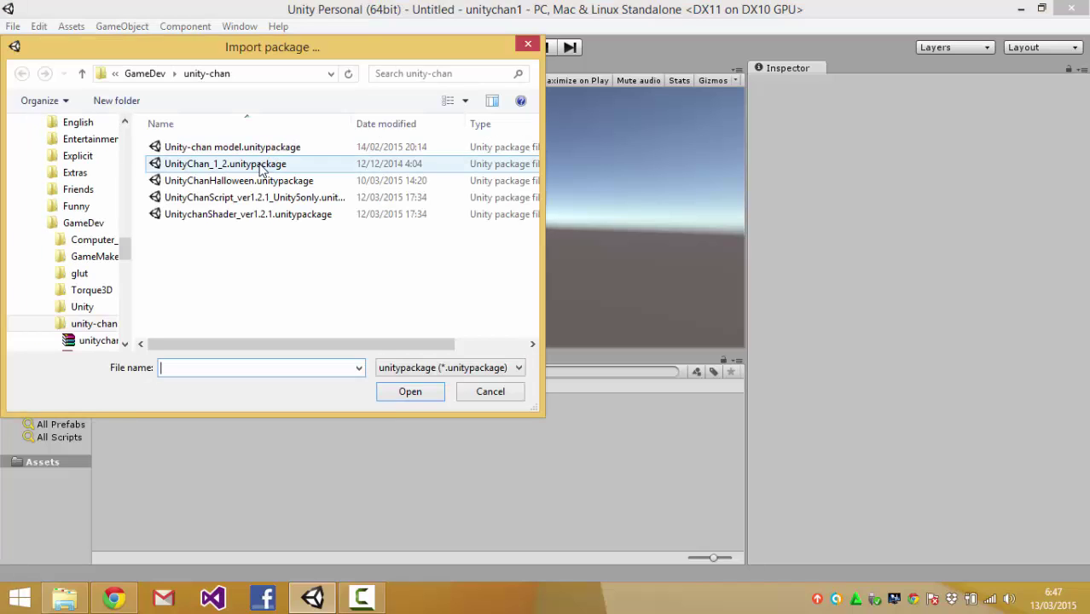
left_click(260, 167)
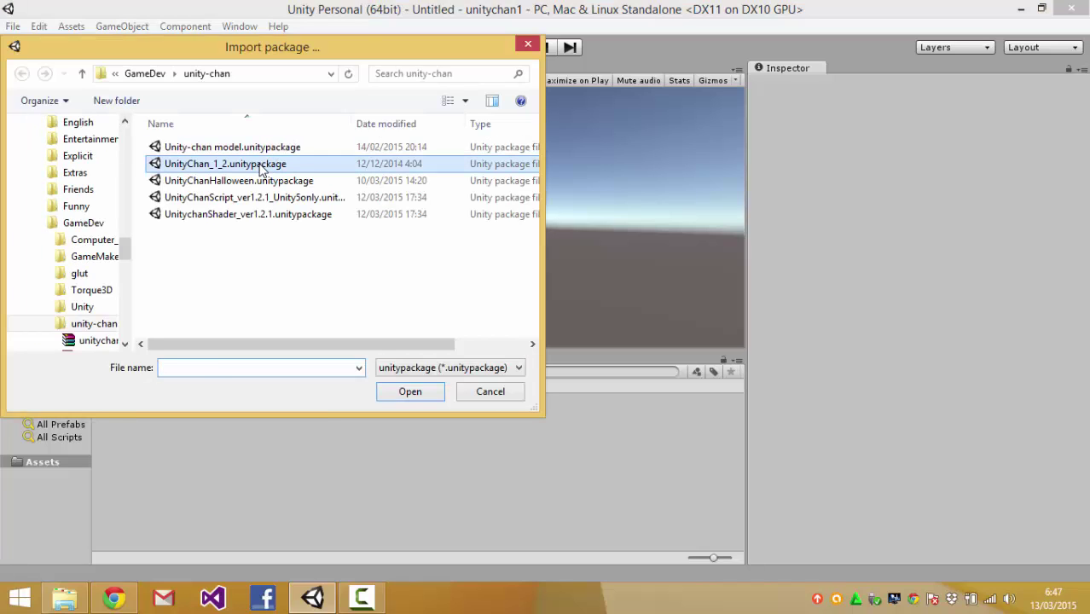
left_click(410, 393)
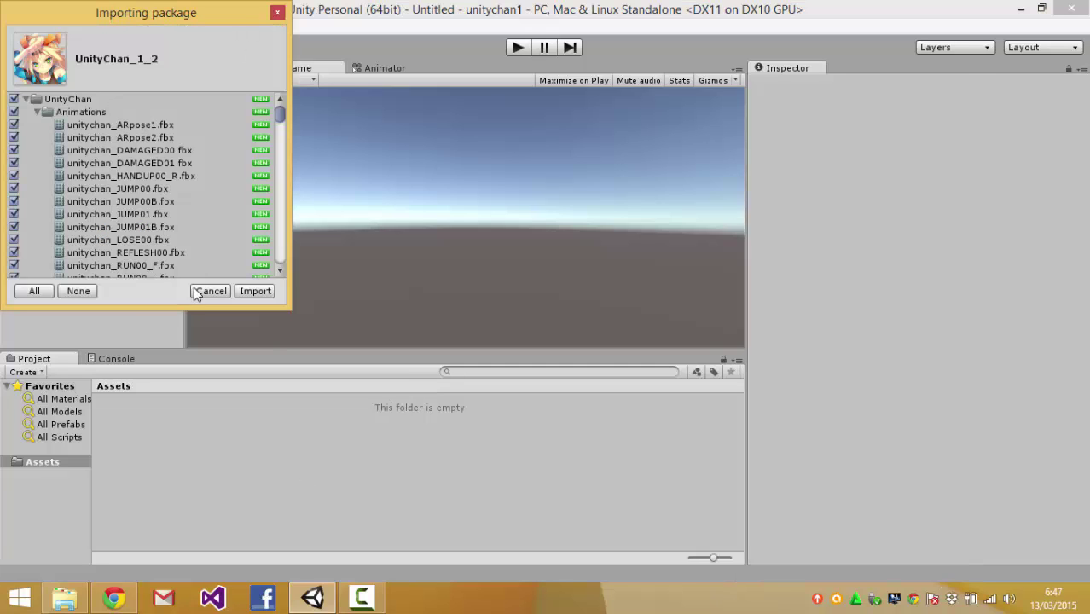
Step: Review the enlarged file list and import every file in UnityChan_1_2
left_click_drag(274, 124, 278, 233)
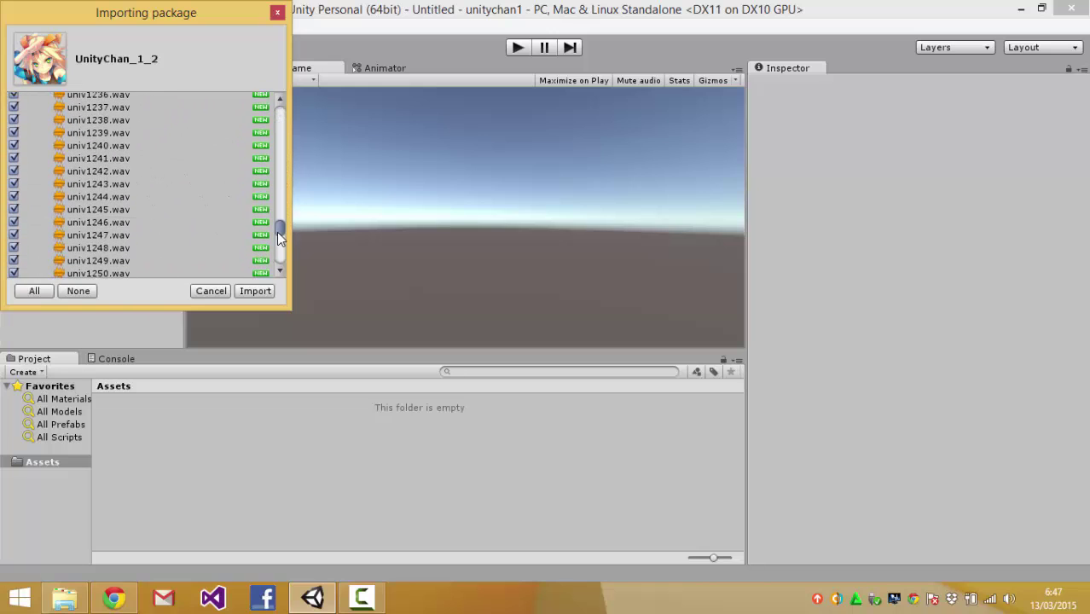
left_click_drag(278, 239, 277, 205)
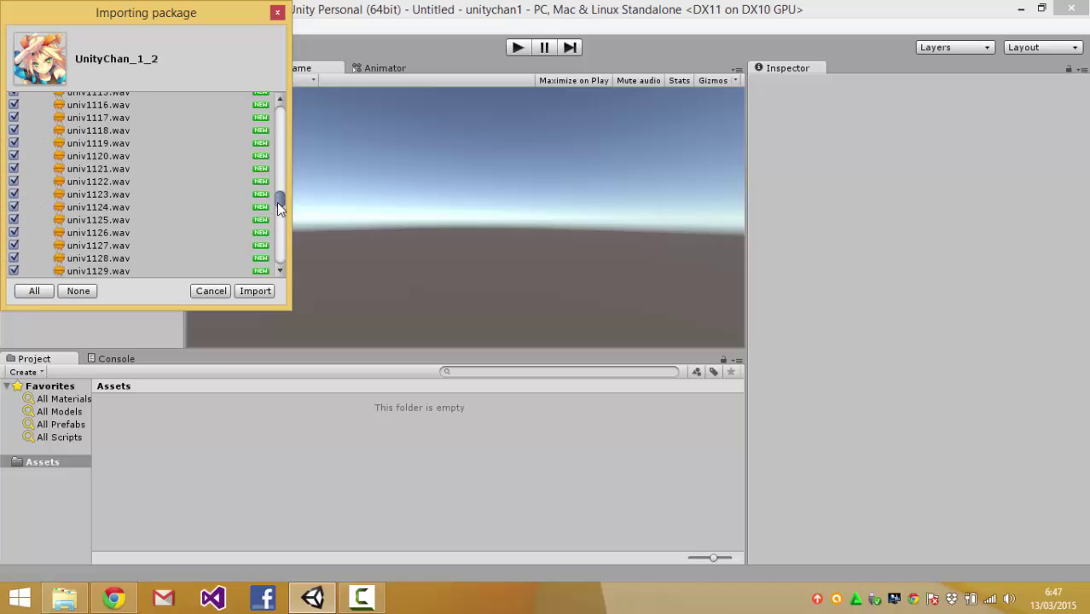
left_click_drag(275, 310, 275, 461)
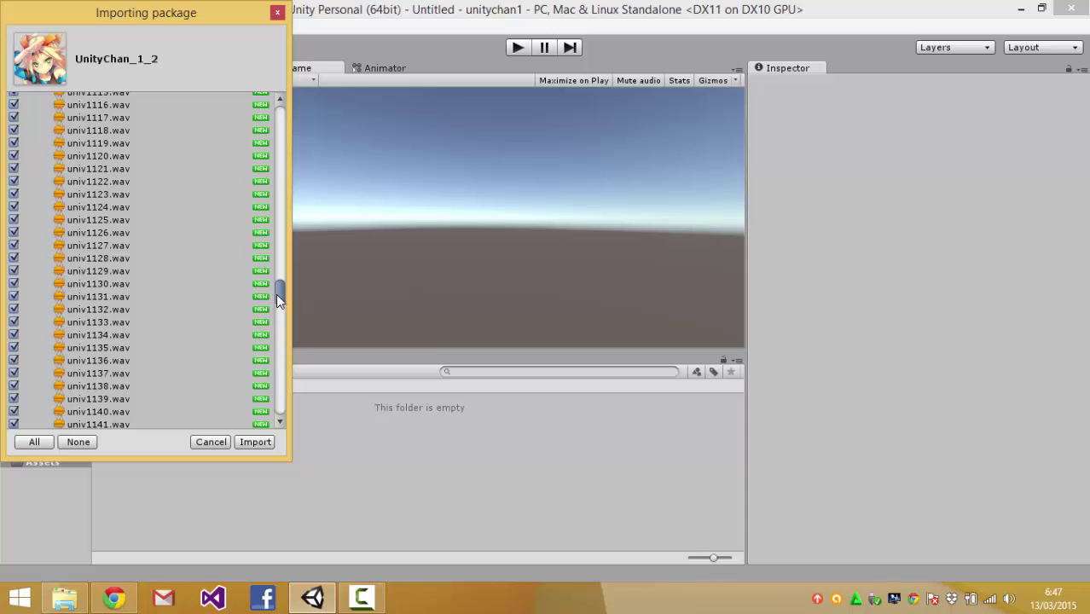
left_click_drag(276, 294, 272, 216)
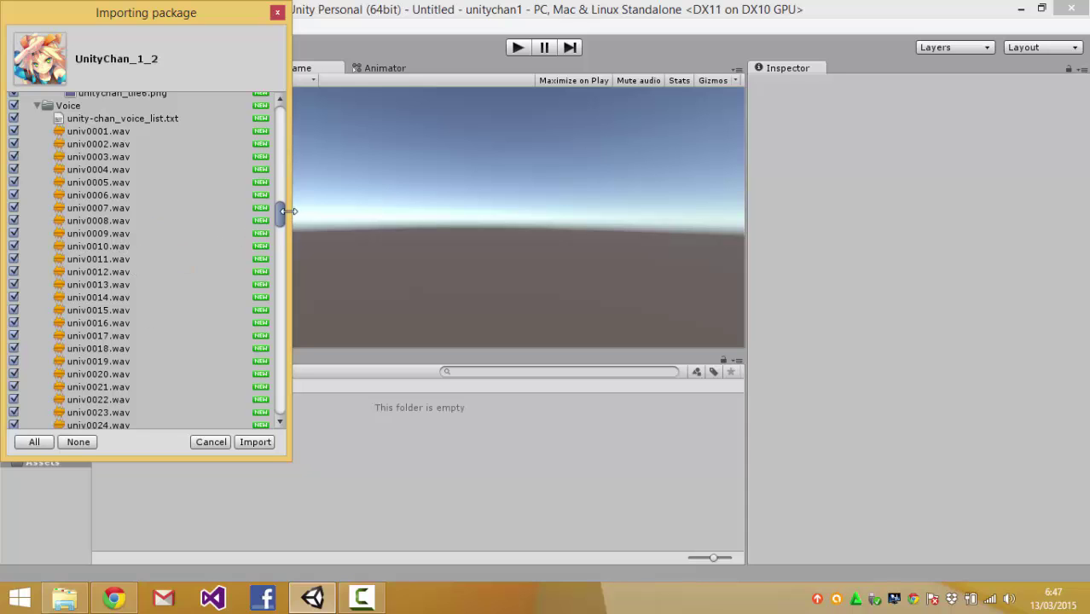
left_click_drag(281, 212, 272, 109)
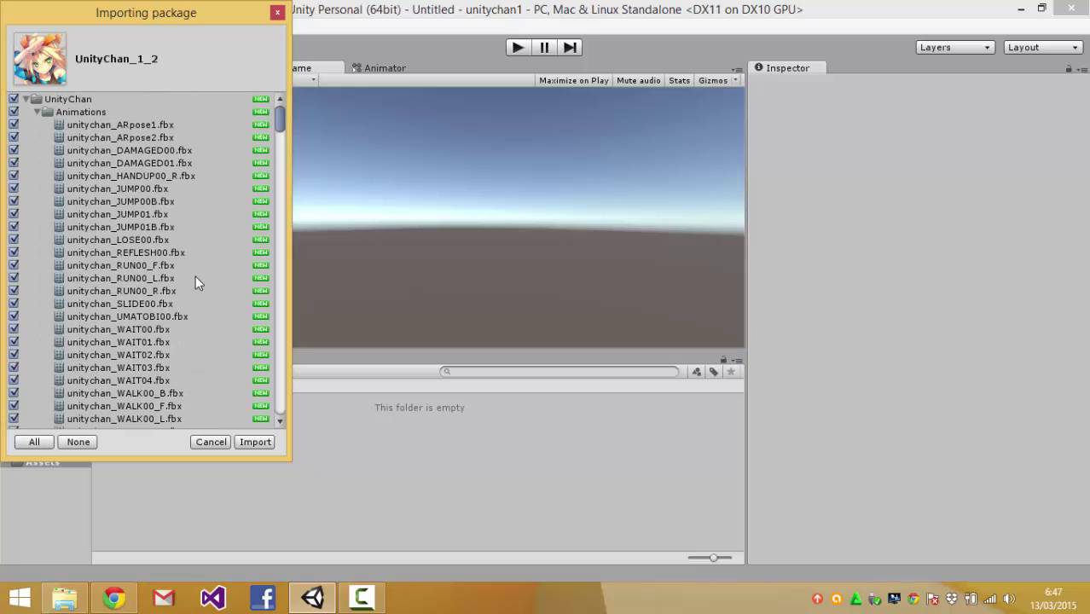
left_click(250, 447)
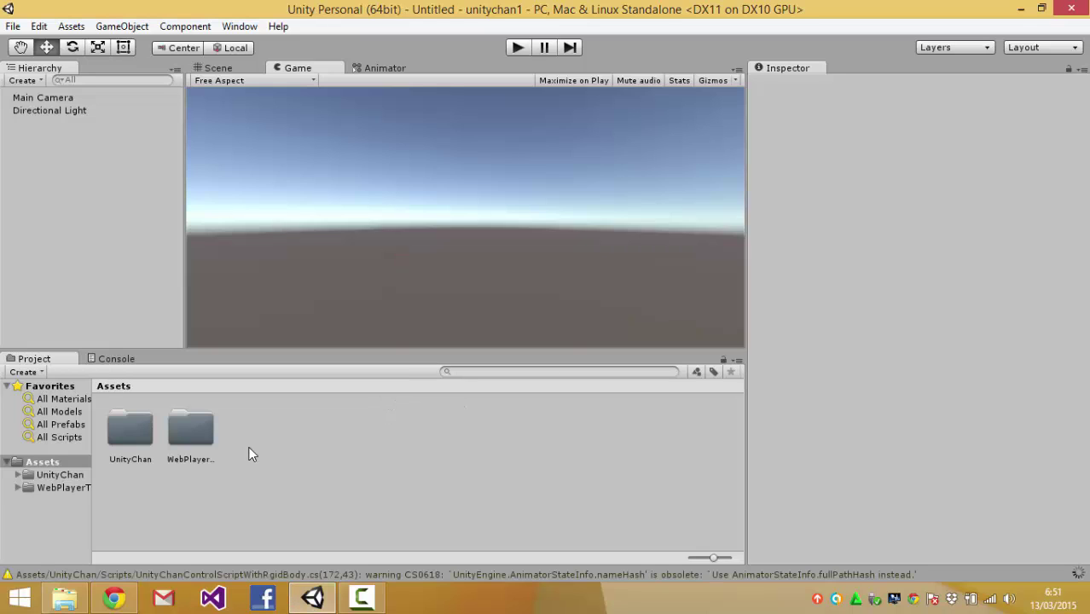
Step: Widen the Project folder tree and browse WebPlayerTemplates' Temp1, Temp2 and Temp3 folders
left_click(18, 488)
left_click(18, 475)
left_click_drag(89, 472, 171, 434)
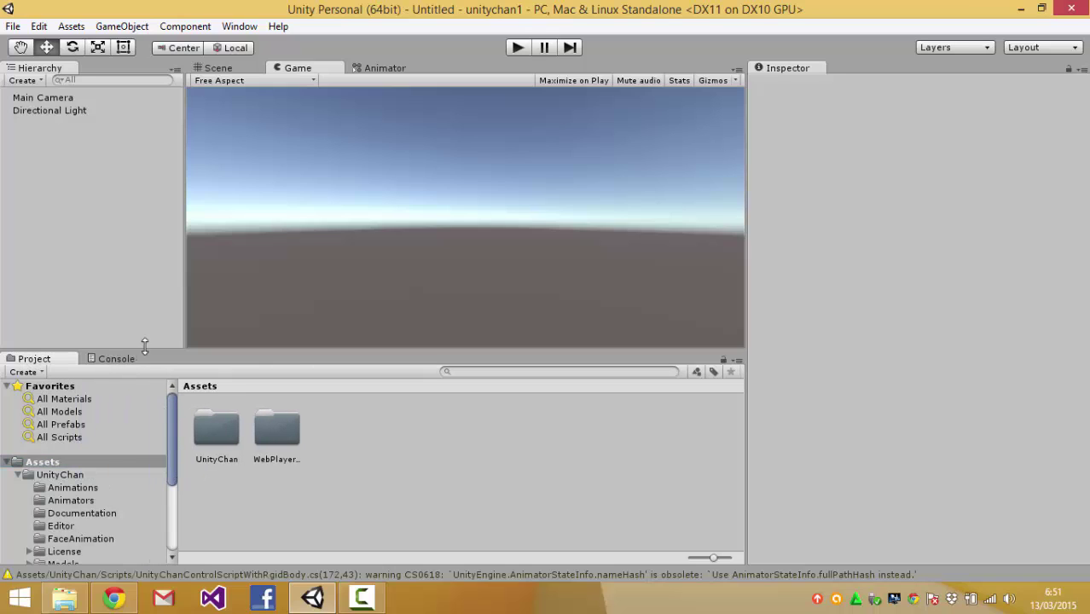
left_click_drag(145, 344, 139, 268)
left_click_drag(170, 380, 174, 481)
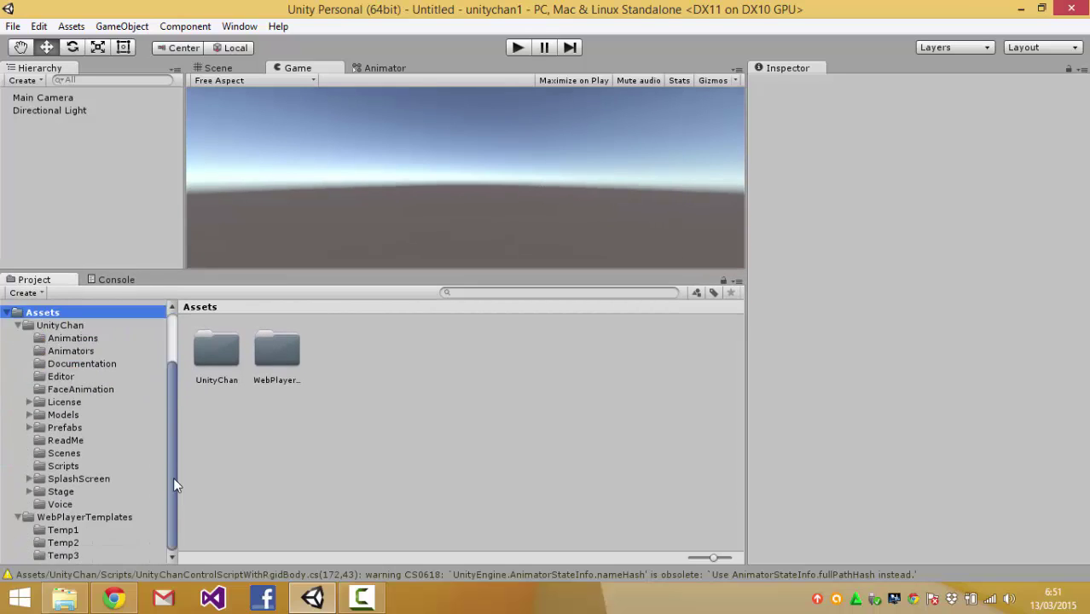
left_click(64, 519)
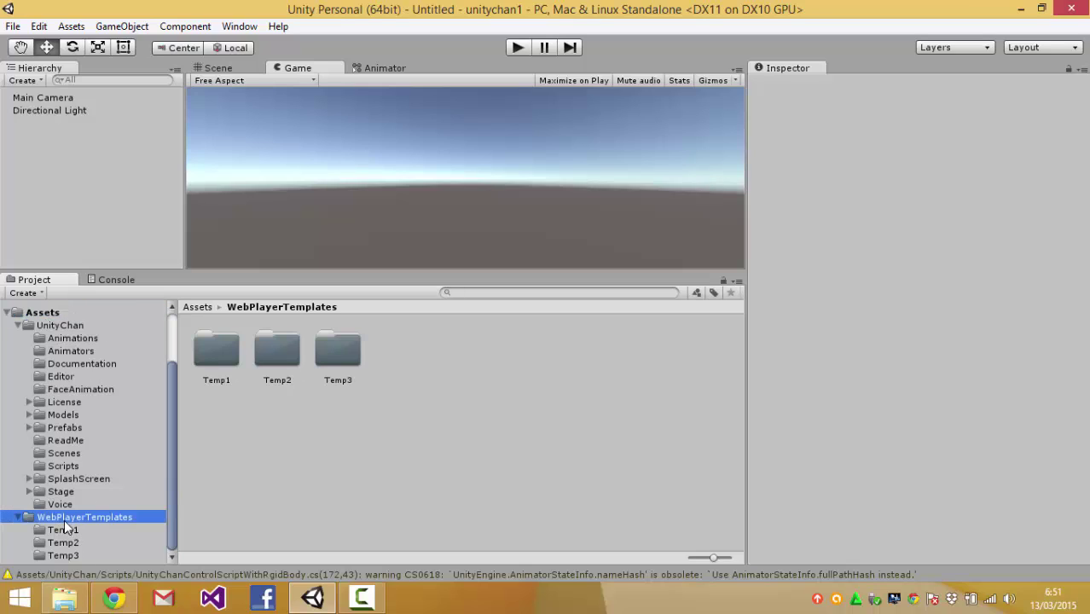
left_click(86, 529)
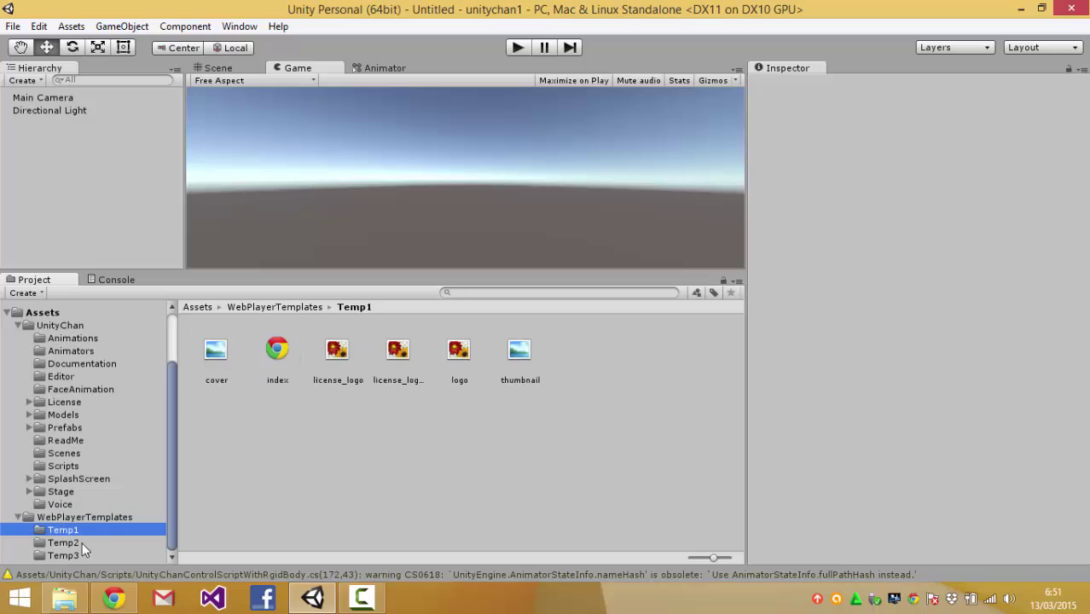
left_click(82, 544)
left_click(85, 553)
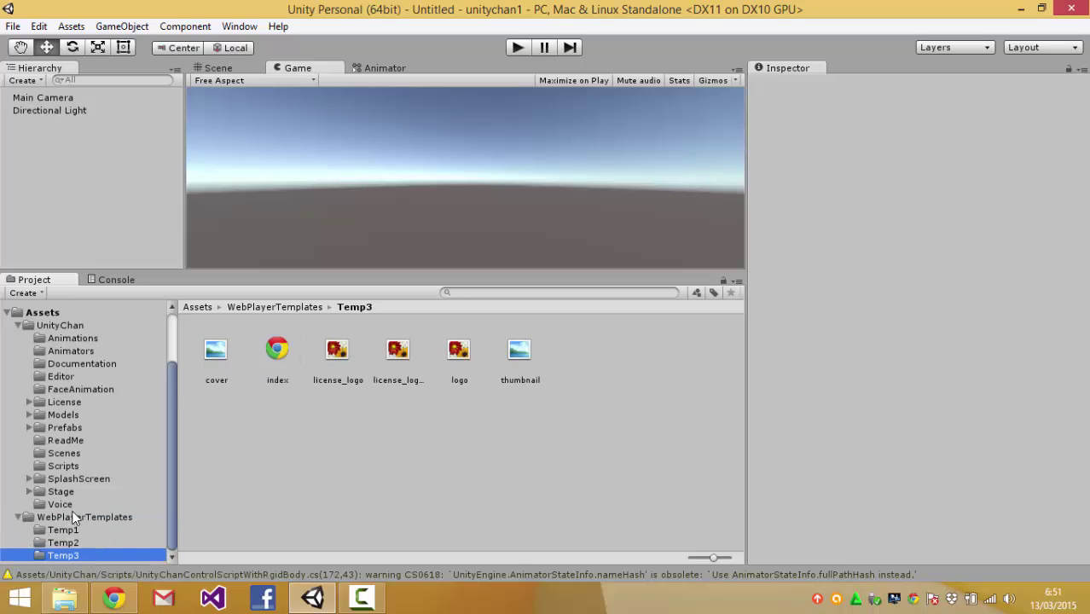
Step: Browse UnityChan's Animations, Animators and Models folders and select the unitychan model
left_click(75, 327)
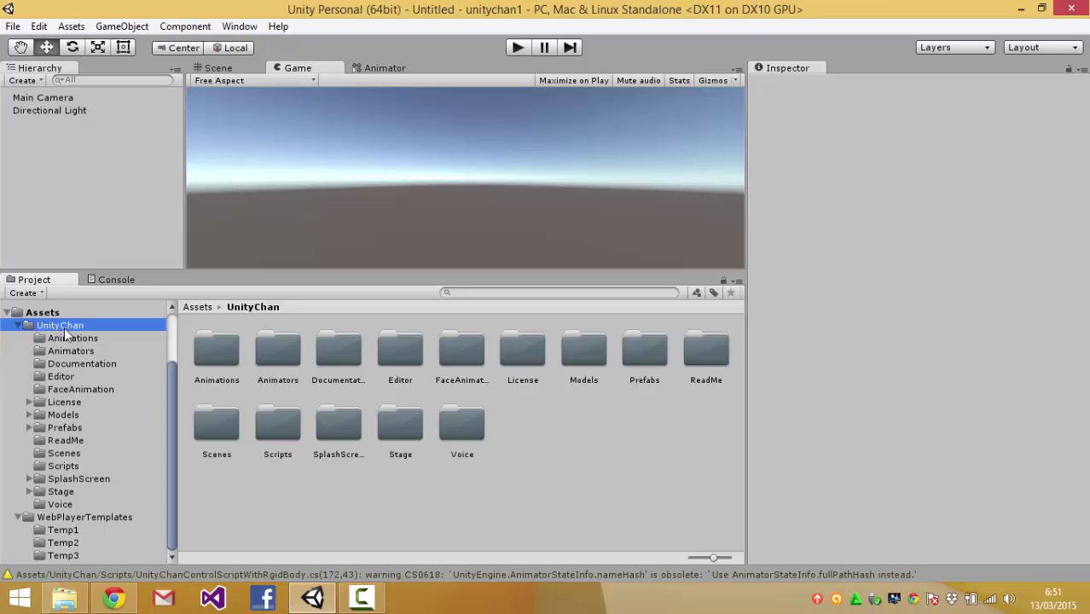
left_click(80, 338)
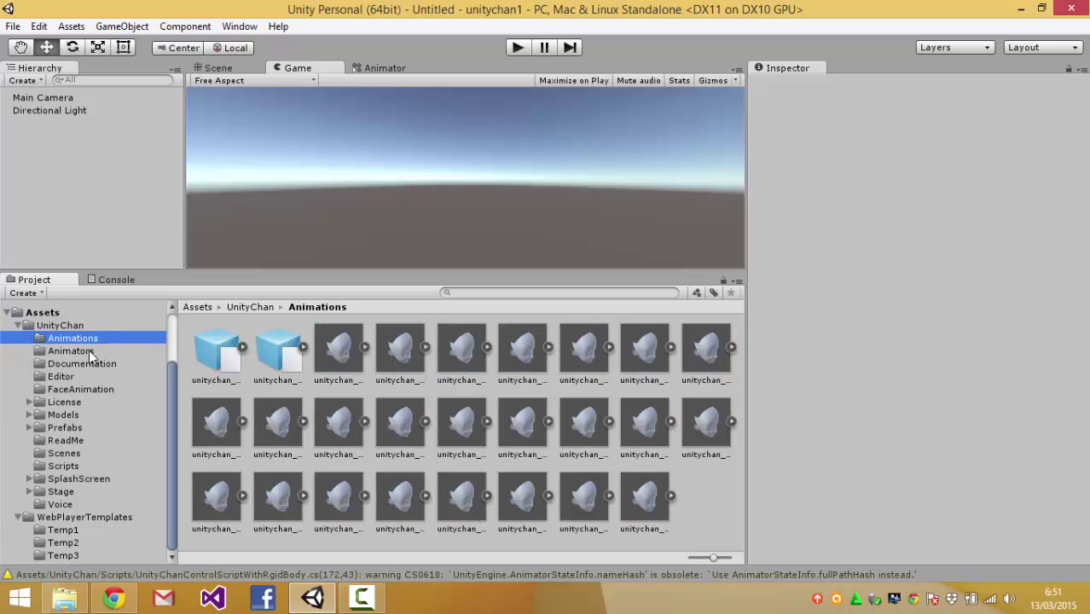
left_click(85, 352)
left_click(67, 415)
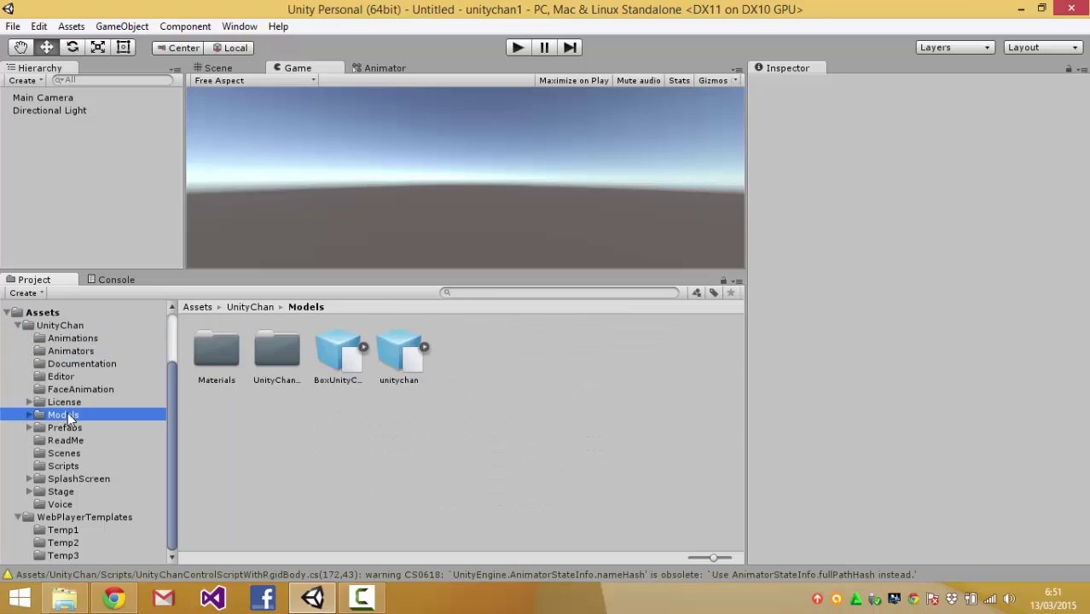
left_click(29, 416)
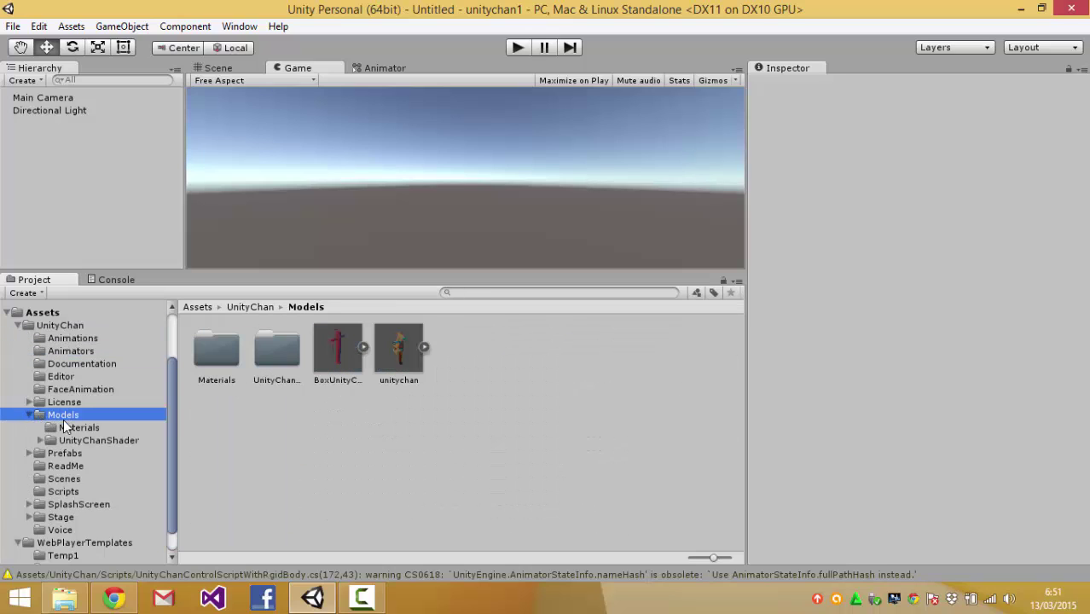
left_click(400, 346)
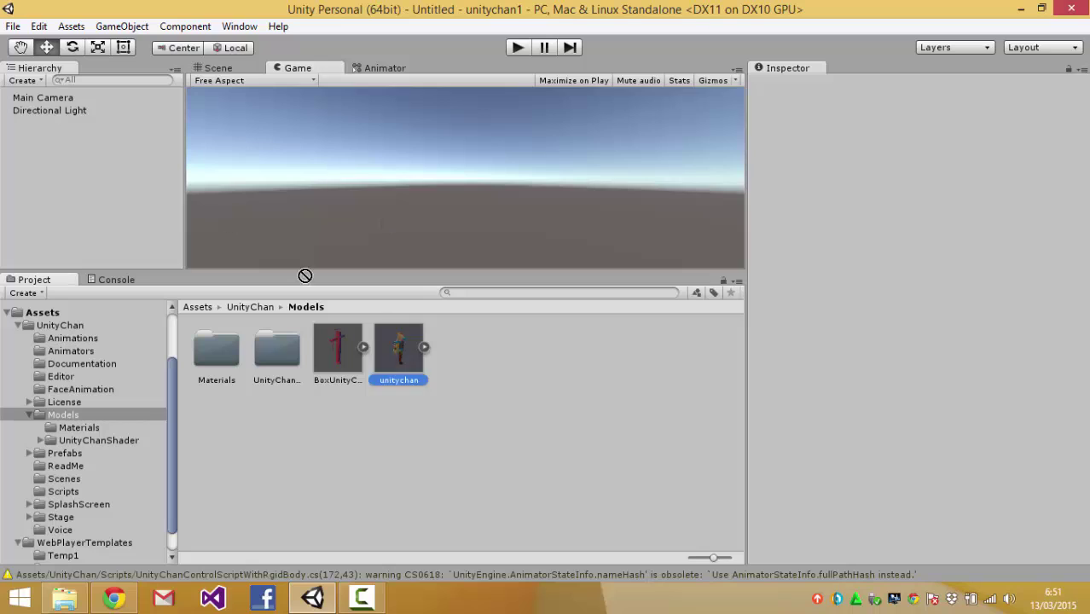
Step: Place the unitychan and BoxUnityChan models in the scene and orbit the Scene view around them
left_click_drag(228, 224, 143, 202)
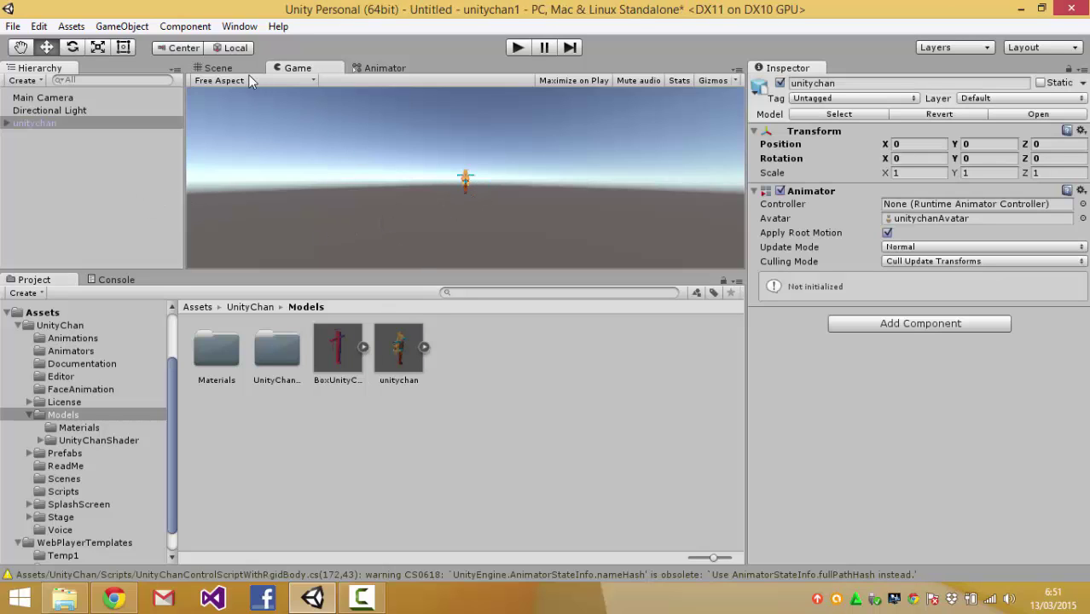
left_click(224, 68)
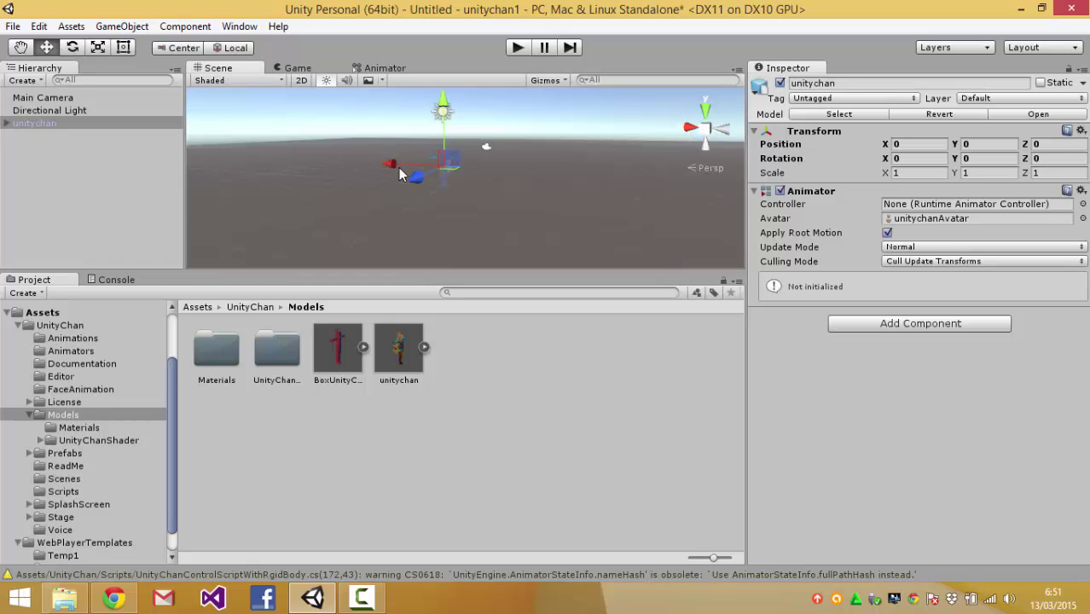
left_click(446, 197)
left_click_drag(435, 187, 461, 187, "alt")
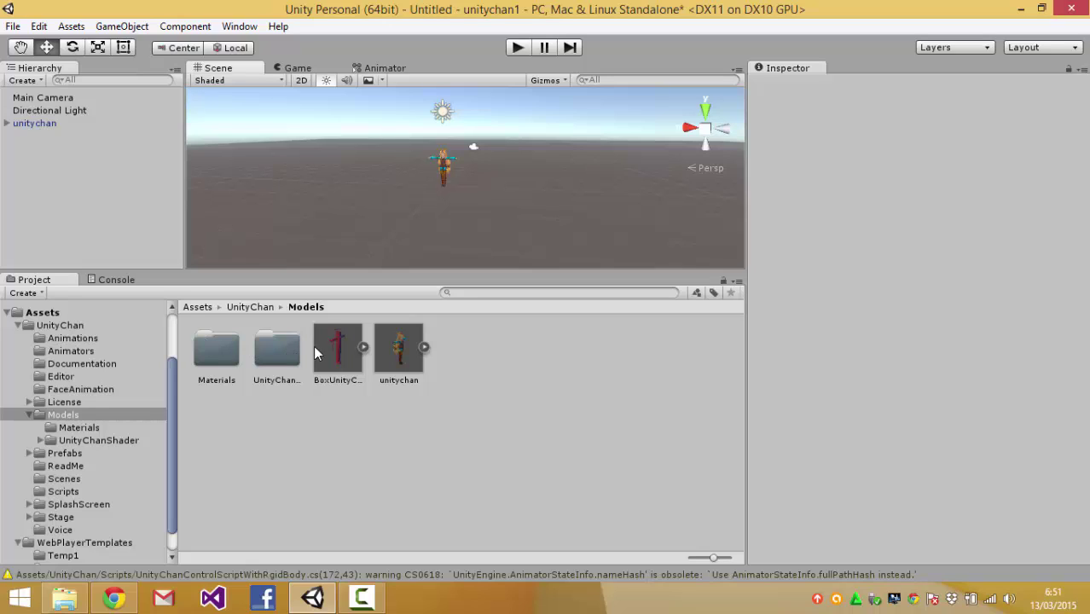
left_click_drag(315, 354, 139, 217)
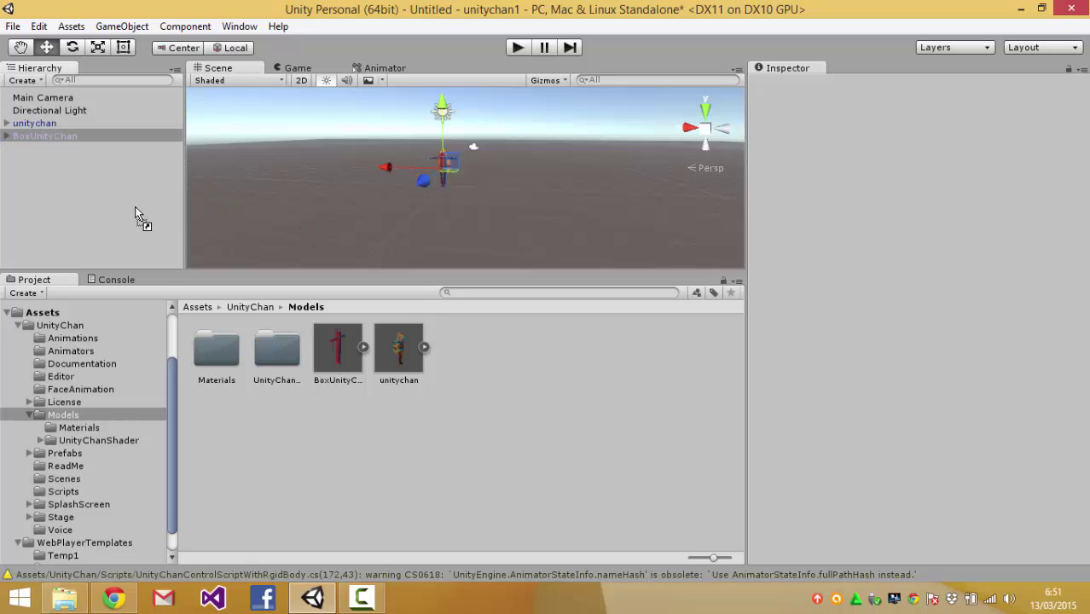
Step: Drag BoxUnityChan away from unitychan and orbit the view to a new angle
left_click(447, 173)
left_click_drag(474, 175, 517, 188)
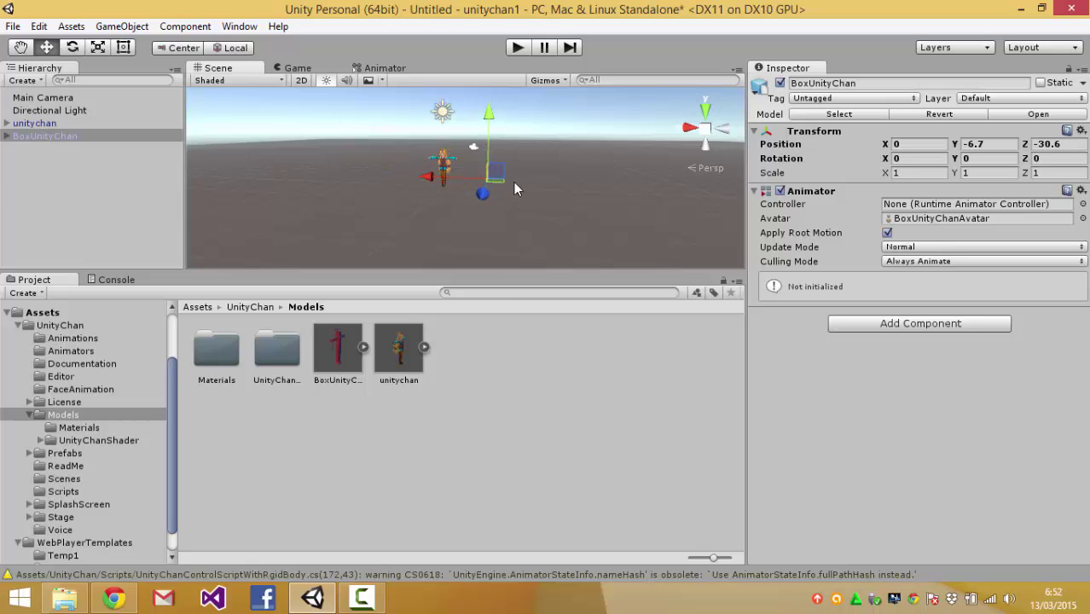
left_click(491, 184)
left_click(488, 182)
left_click(474, 148)
left_click(463, 245)
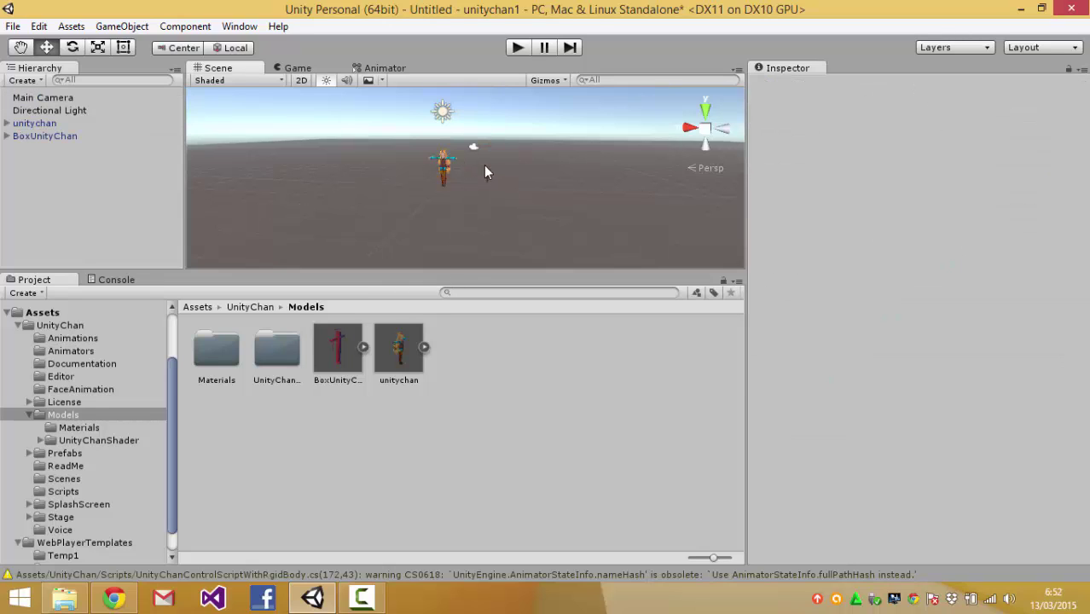
left_click_drag(462, 178, 403, 194, "alt")
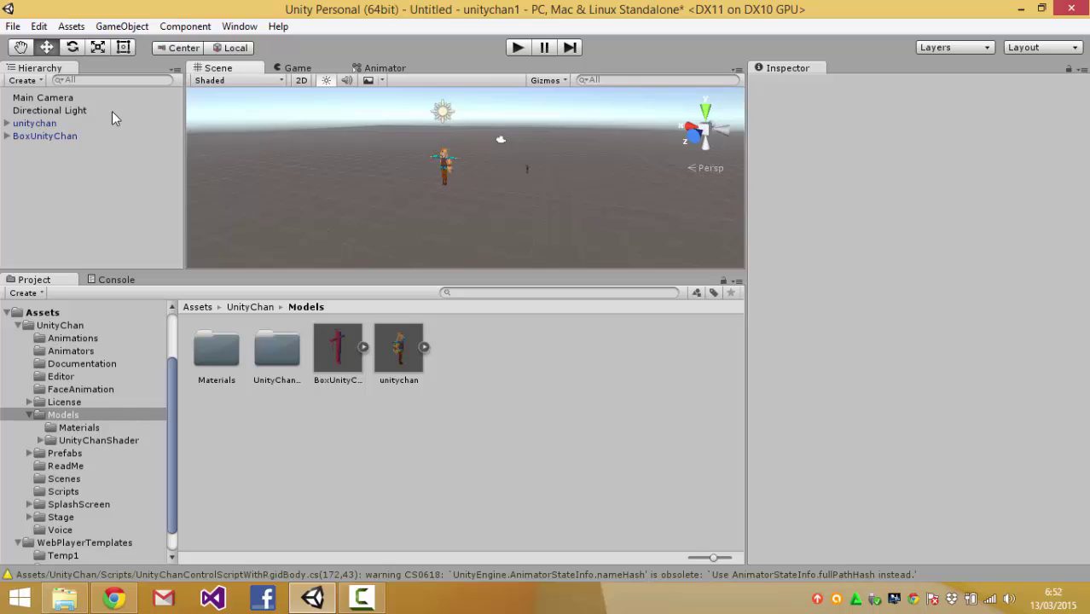
Step: Reset BoxUnityChan's Transform, then drag it forward along Z to 3.03
left_click(69, 136)
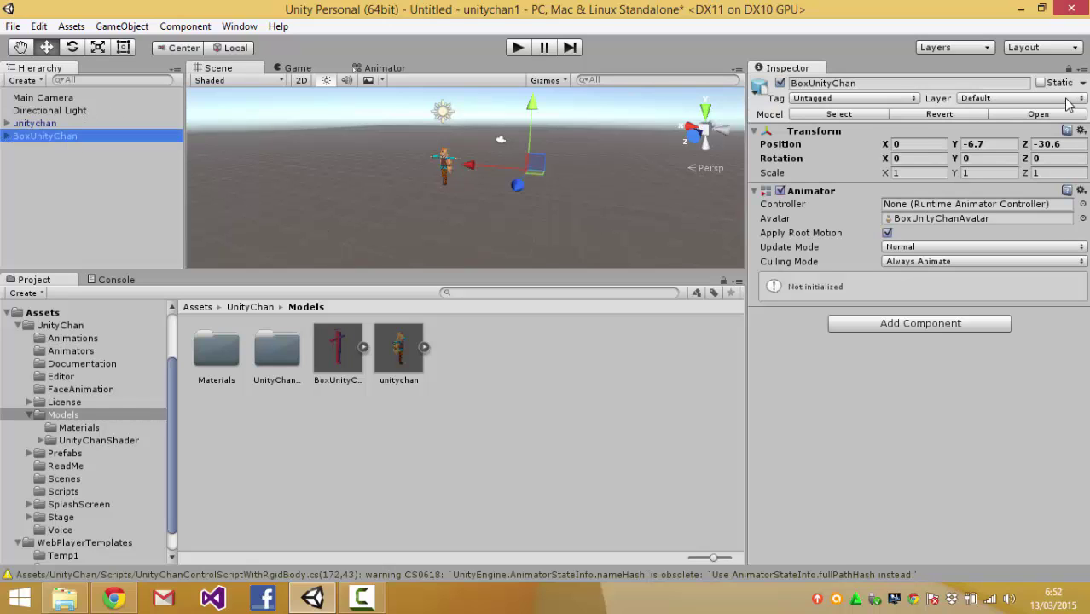
left_click(1082, 70)
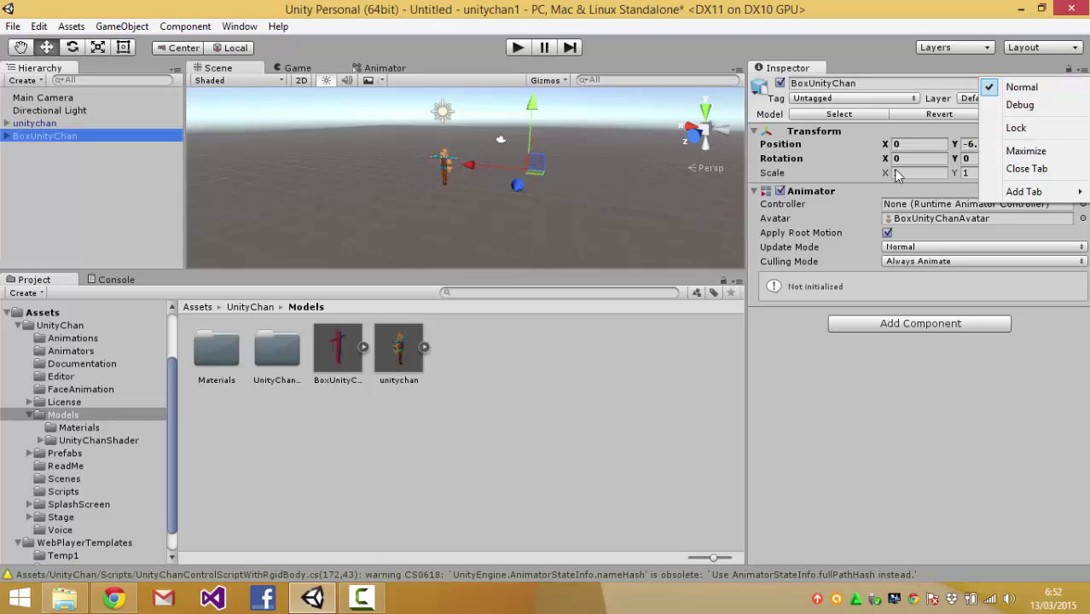
left_click(867, 161)
left_click(1081, 129)
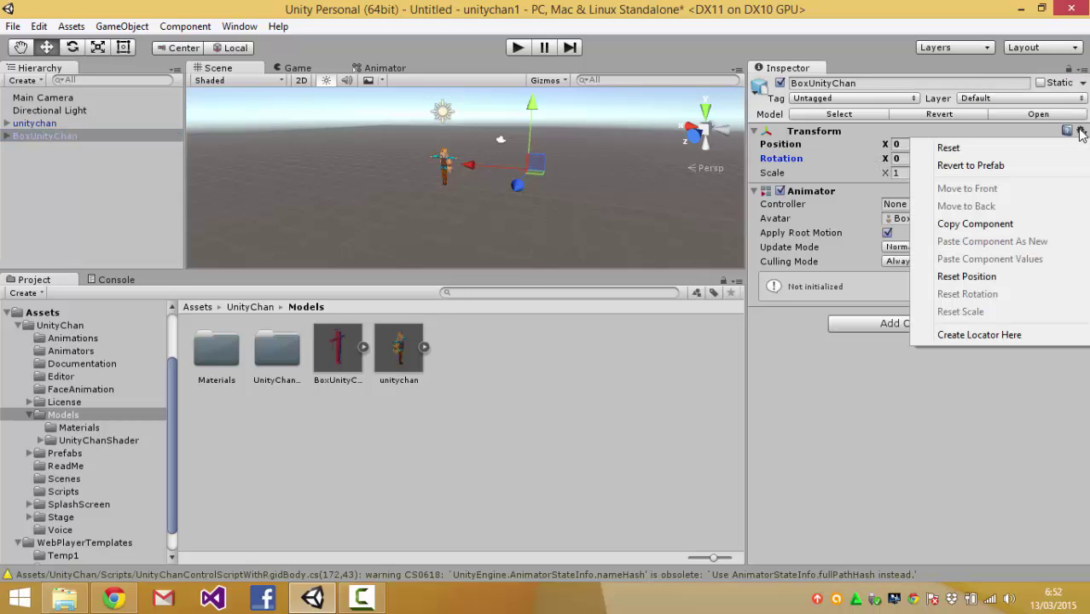
left_click(1039, 150)
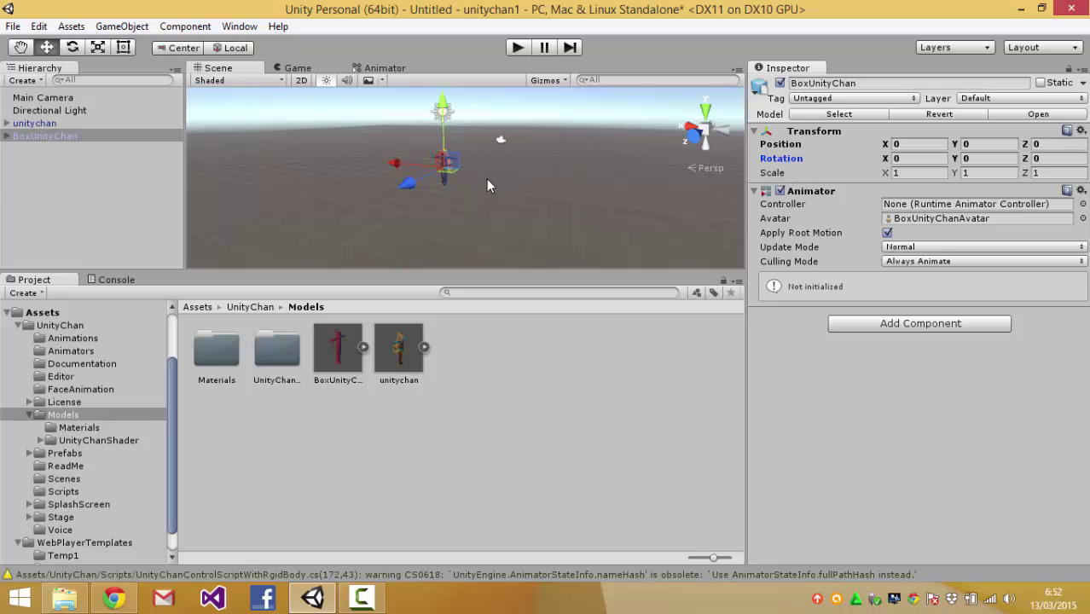
left_click_drag(450, 174, 465, 192)
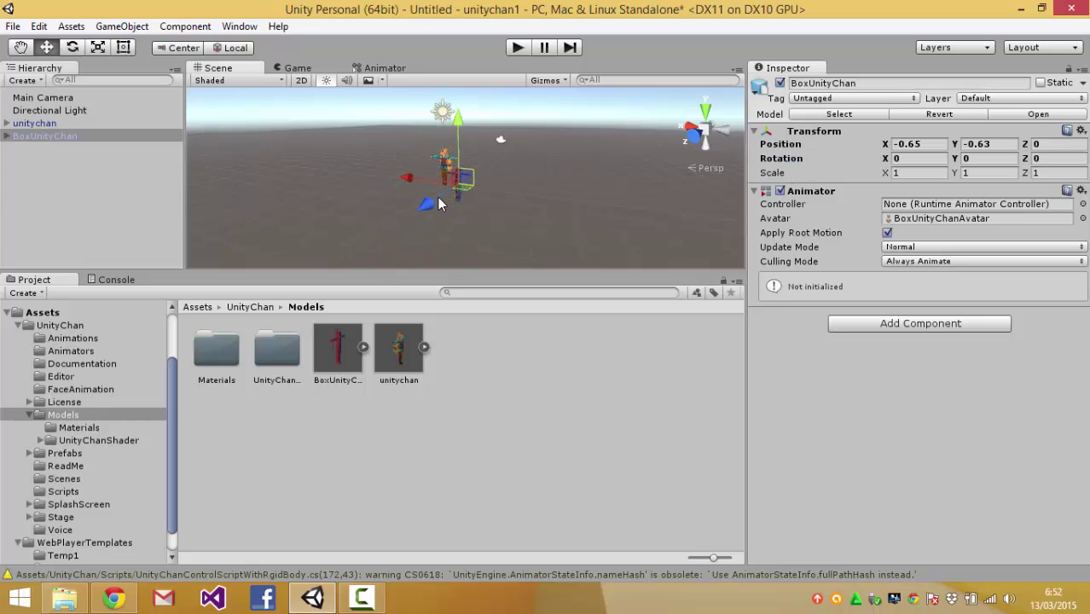
left_click_drag(437, 204, 401, 221)
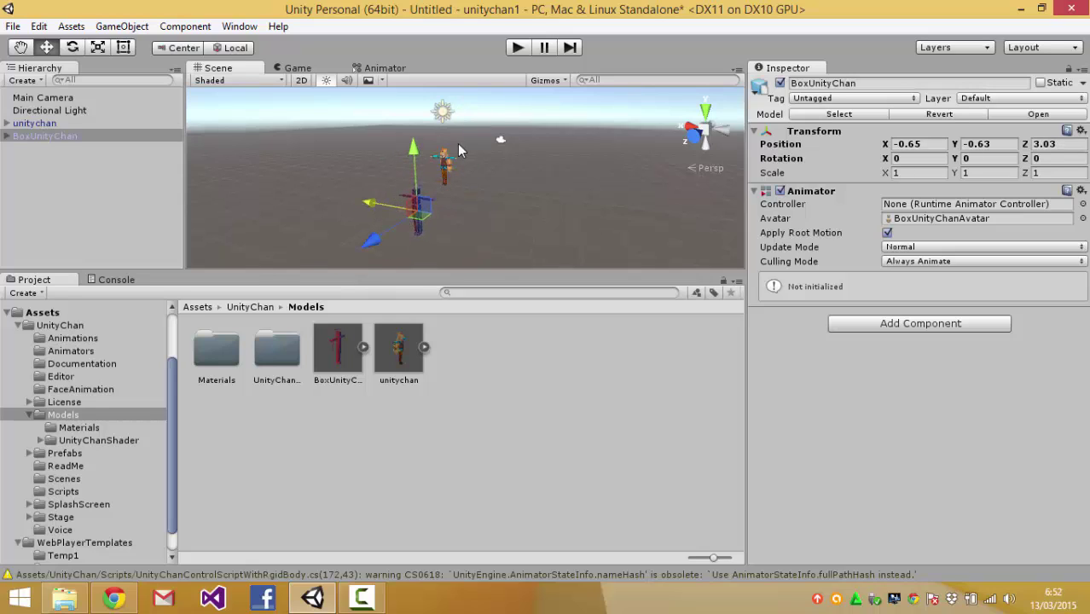
Step: Browse the UnityChan Animations, Animators, Editor and Documentation folders
left_click(87, 414)
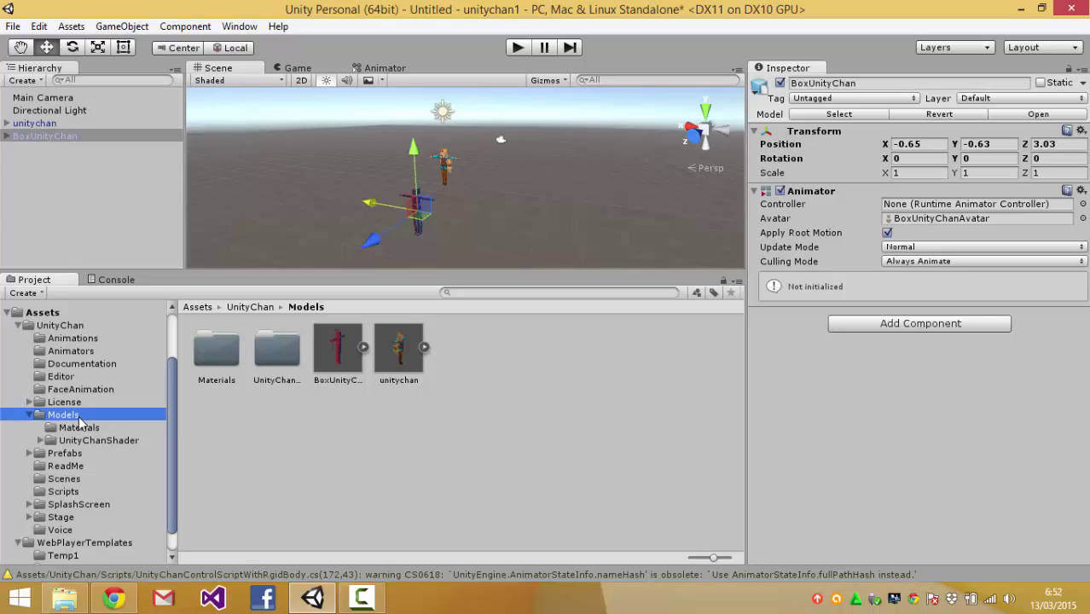
left_click(72, 339)
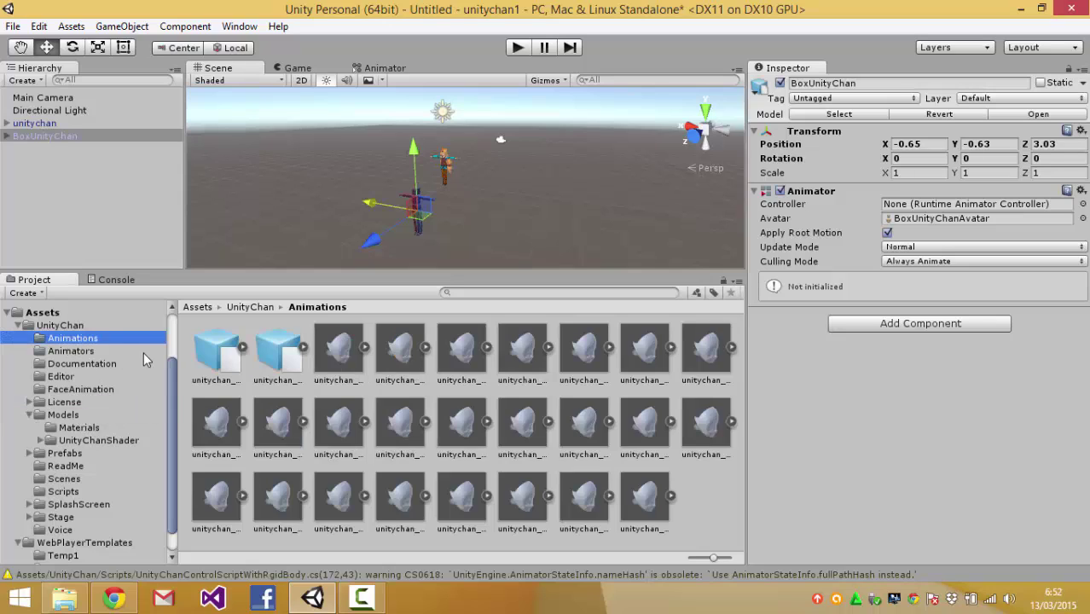
left_click(75, 353)
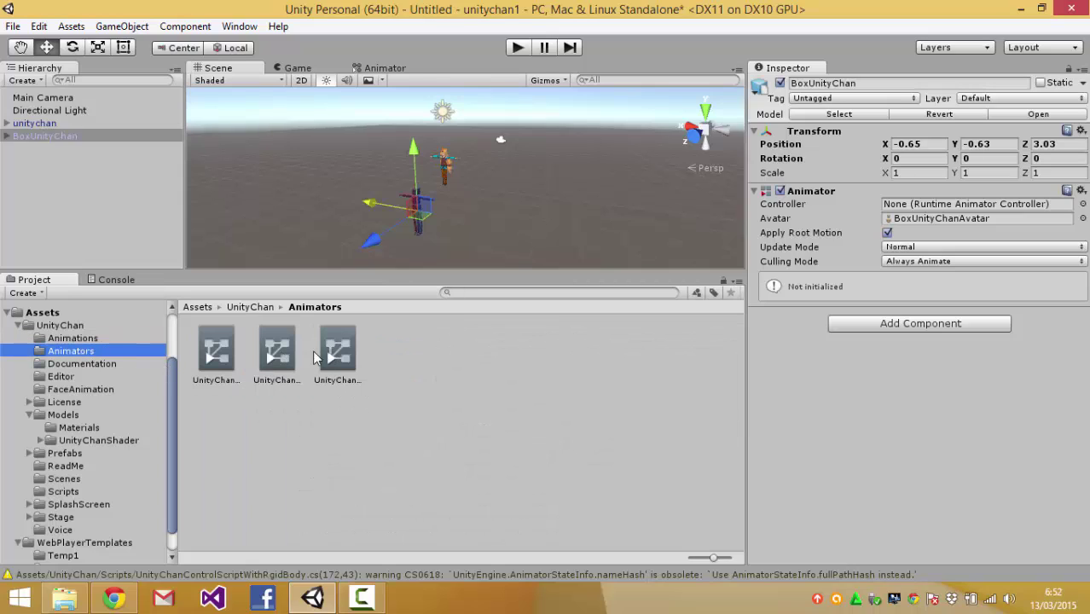
left_click(91, 340)
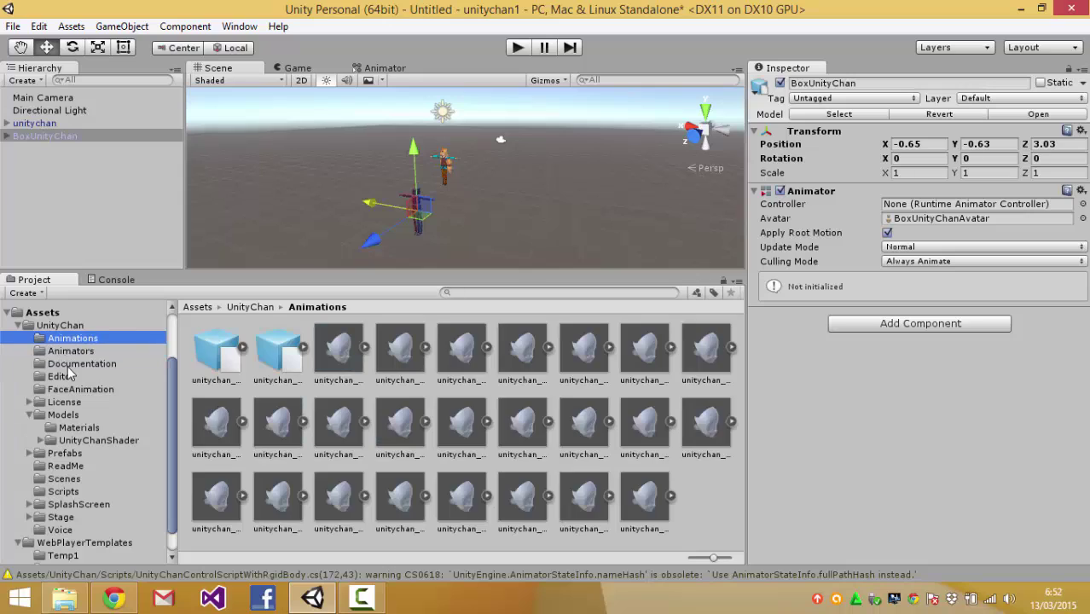
left_click(72, 364)
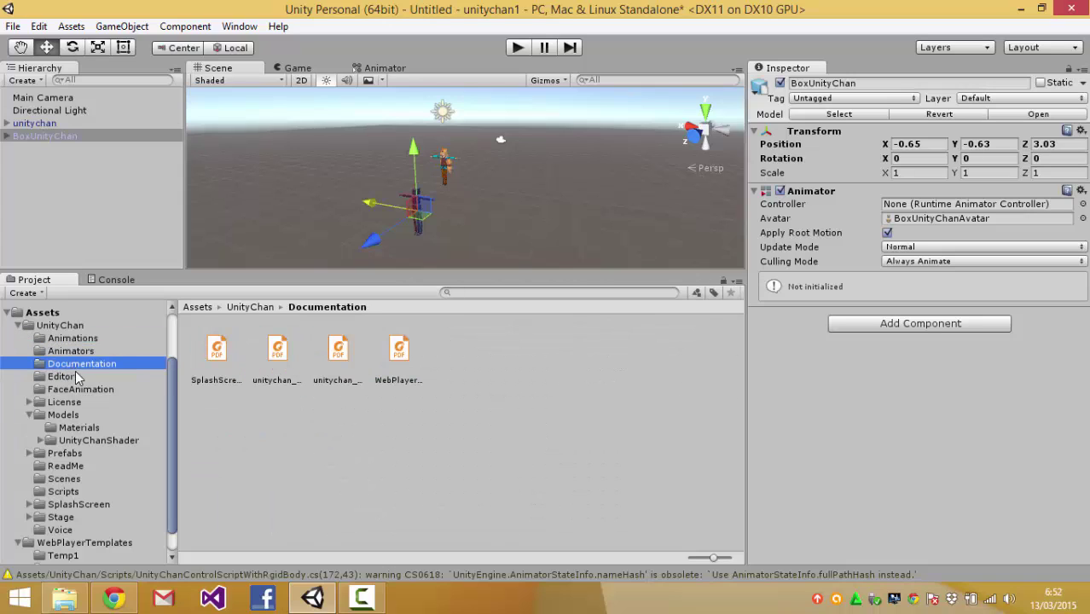
left_click(77, 378)
left_click(78, 365)
left_click(95, 379)
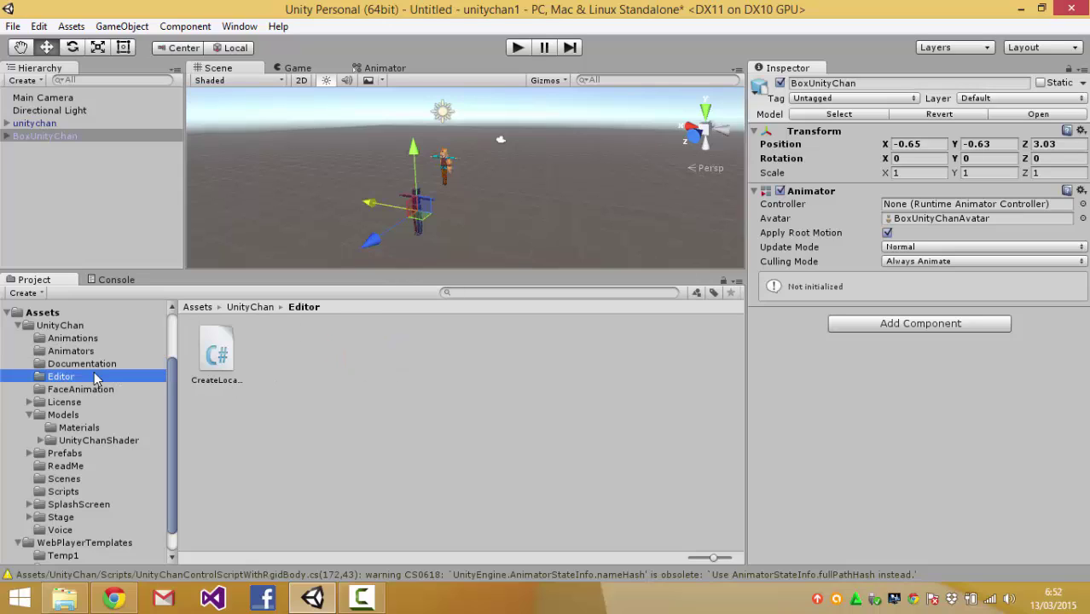
left_click(96, 365)
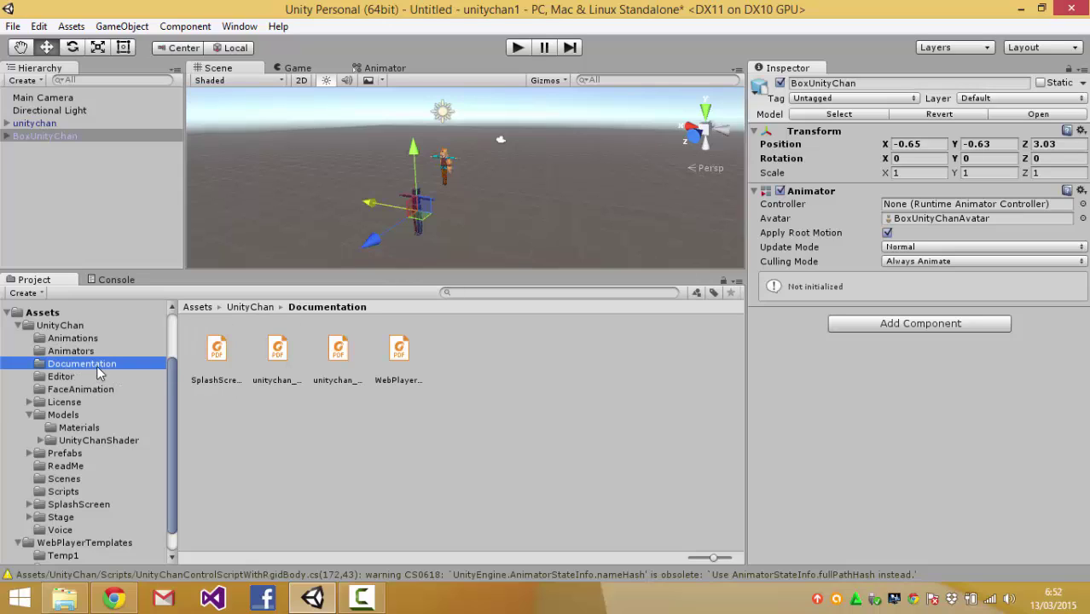
Step: Look over the four PDF manuals, ending with unitychan_dynamic selected
left_click(287, 355)
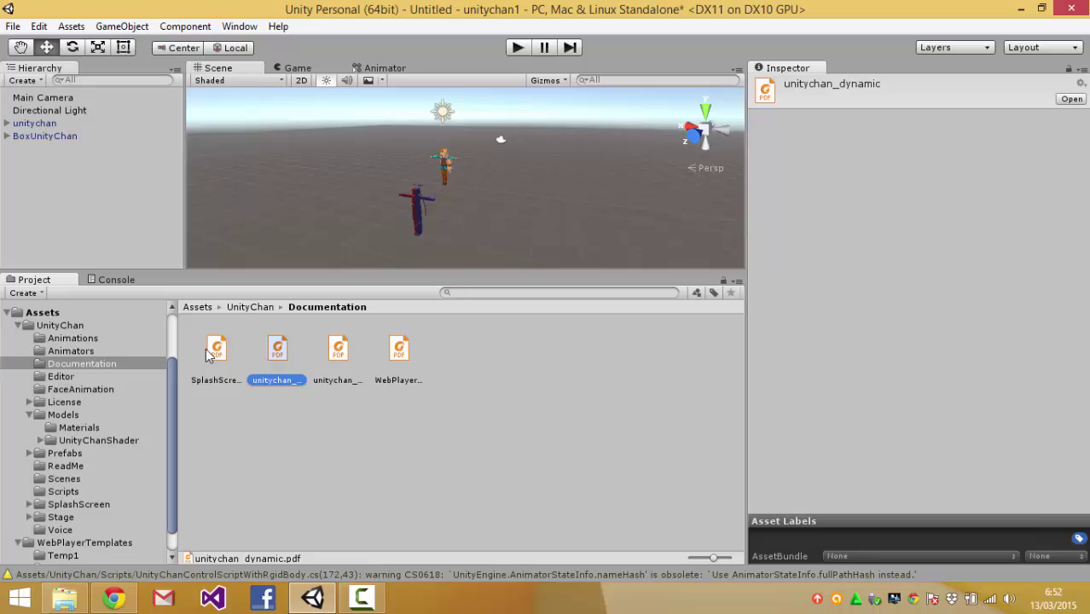
left_click(206, 351)
left_click(337, 350)
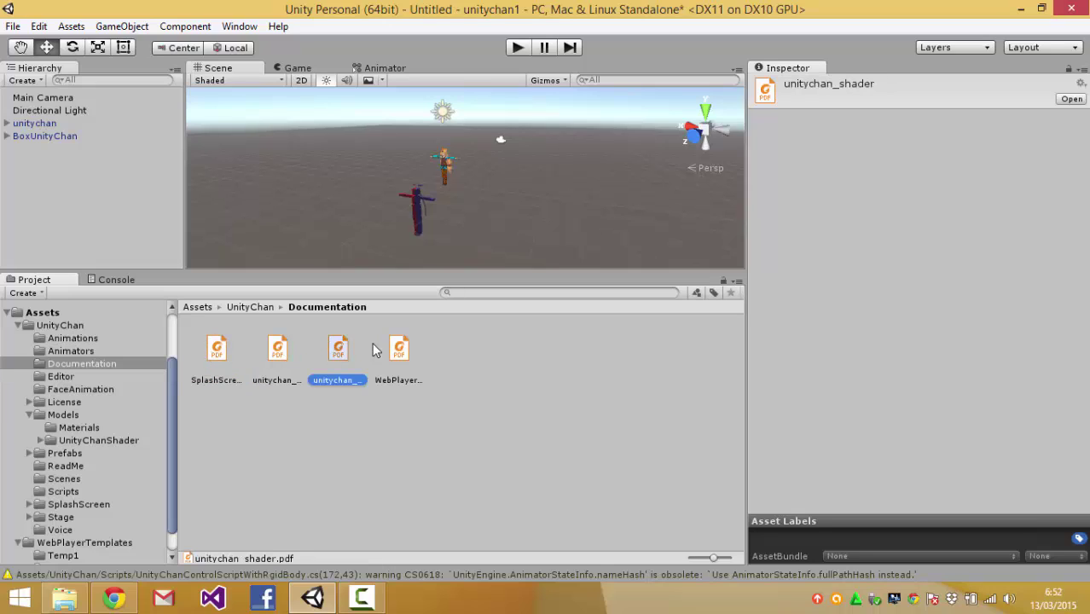
left_click(397, 349)
left_click(341, 351)
left_click(277, 348)
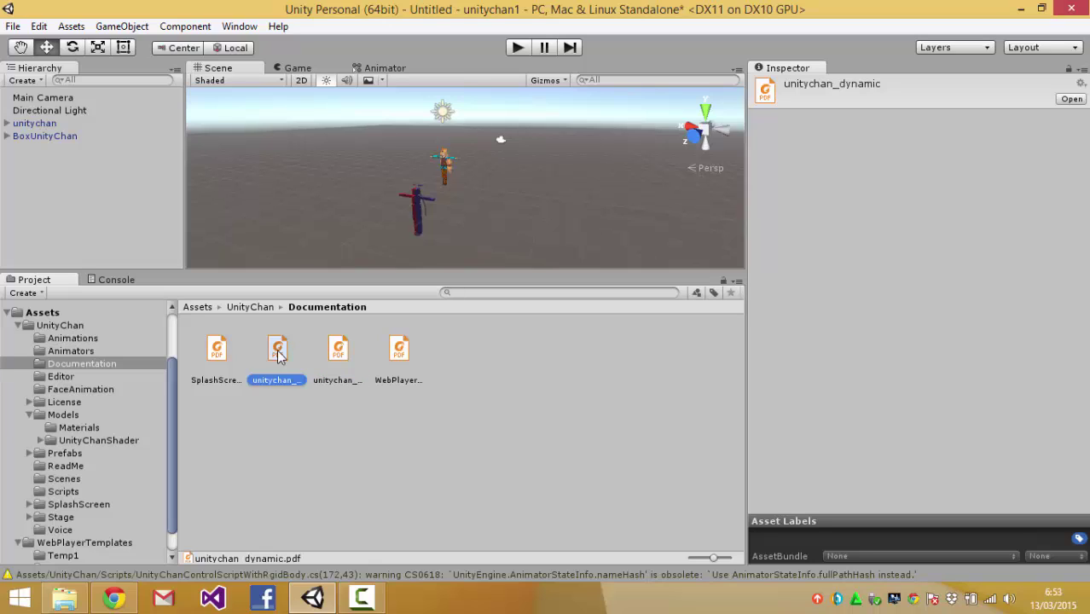
Step: Open unitychan_dynamic.pdf in Foxit Reader, scroll through it, and return to Unity
right_click(276, 349)
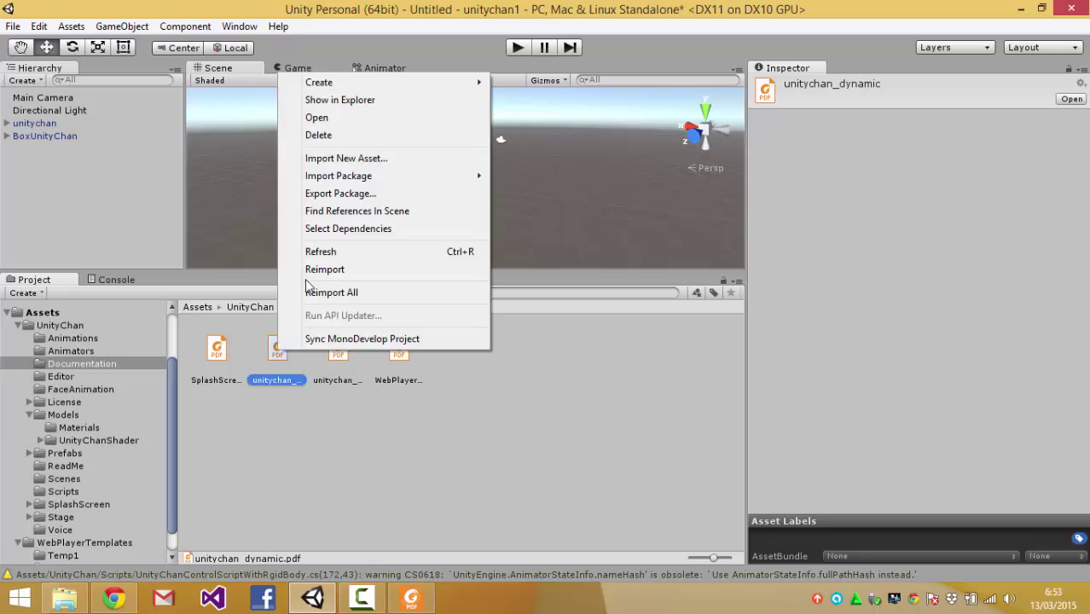
left_click(320, 117)
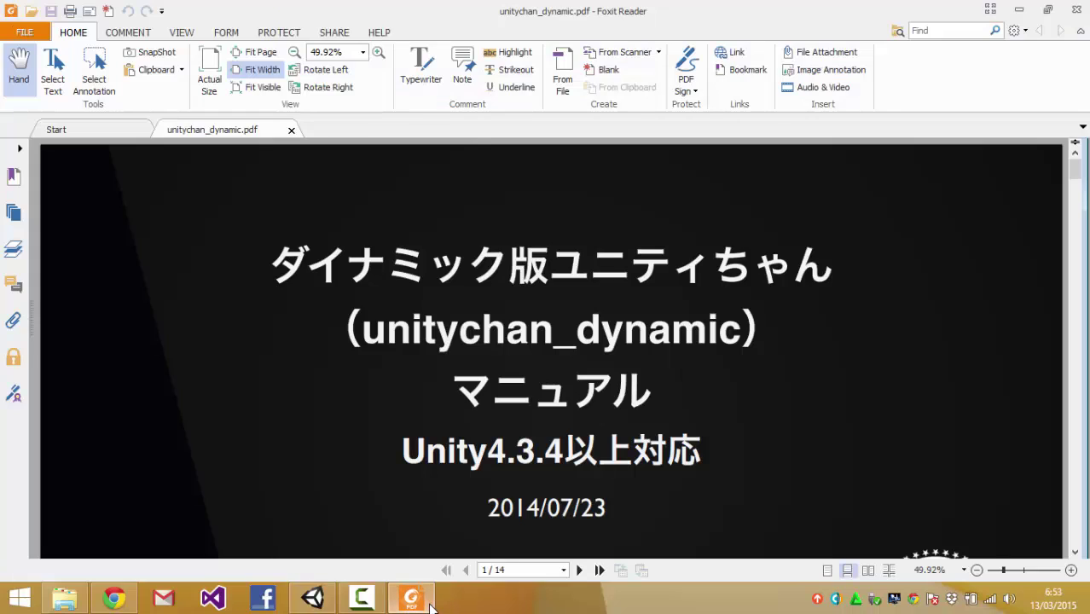
left_click_drag(1079, 162, 1076, 539)
key("alt+Tab")
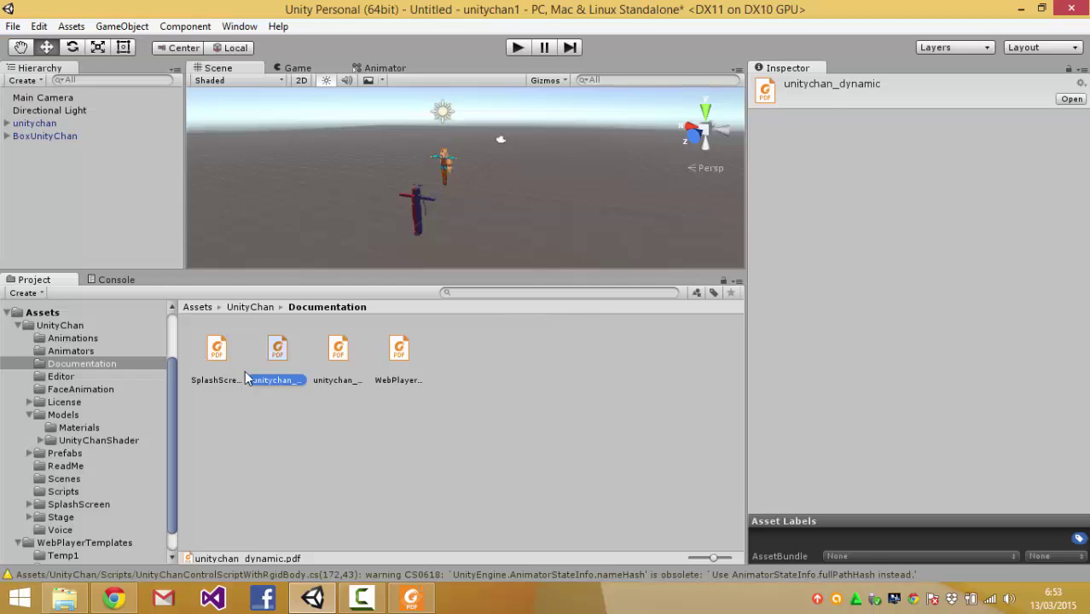
Step: Open unitychan_shader.pdf in Foxit Reader, scroll through it, and return to Unity
right_click(342, 354)
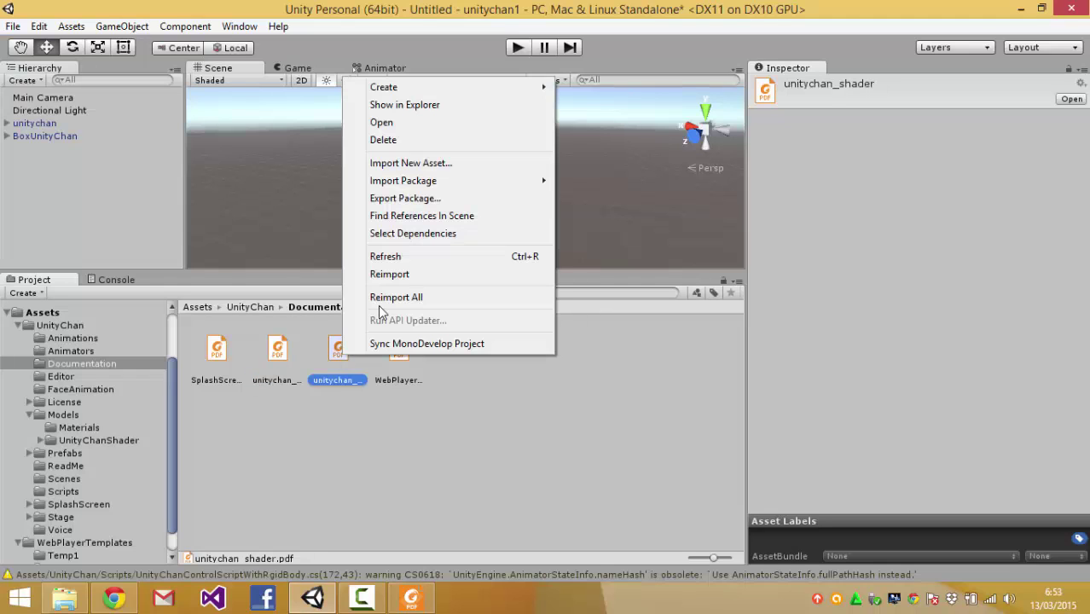
left_click(404, 126)
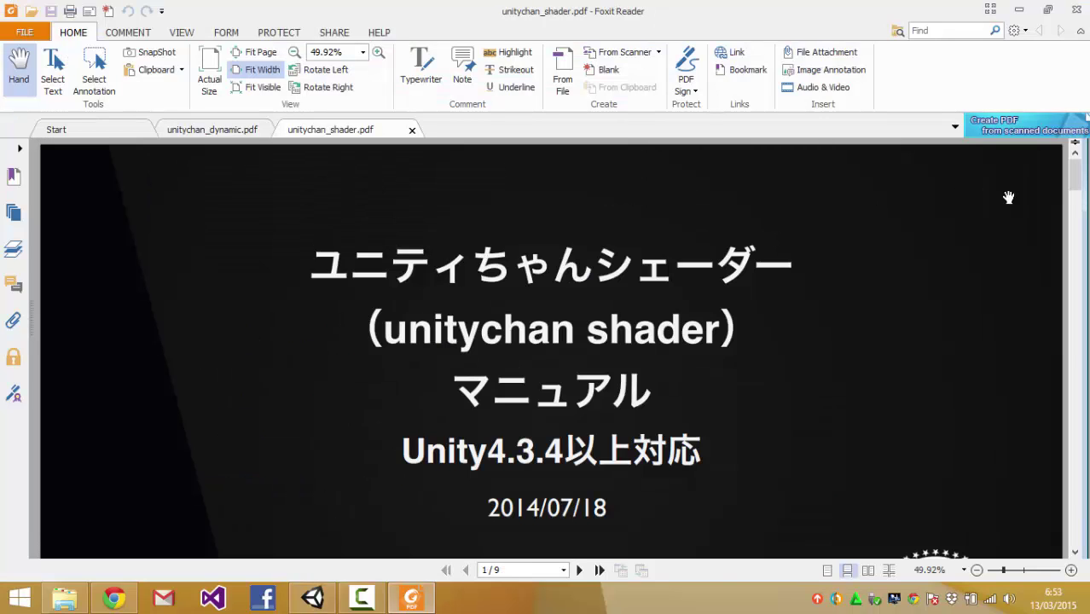
left_click_drag(1082, 177, 1077, 402)
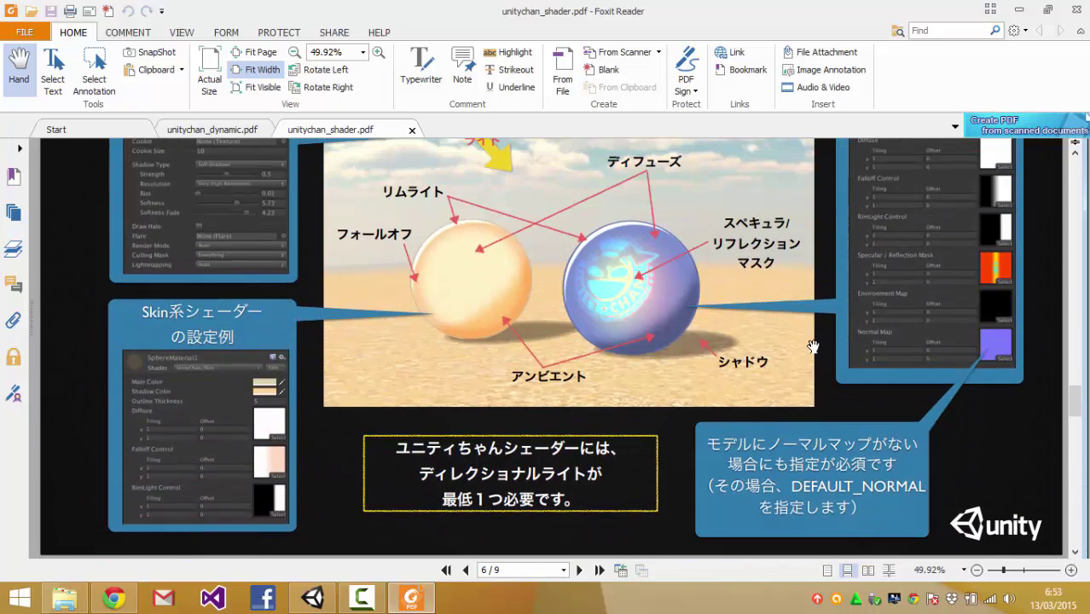
key("alt+Tab")
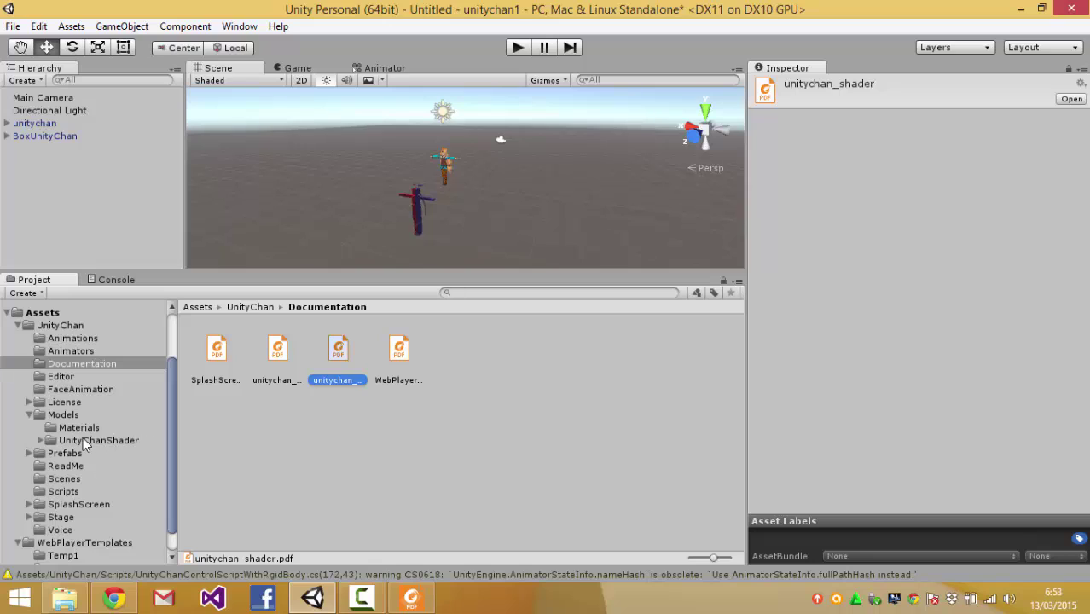
Step: Open the ActionCheck sample scene from Scenes, choosing Don't Save for the Untitled scene
left_click(62, 479)
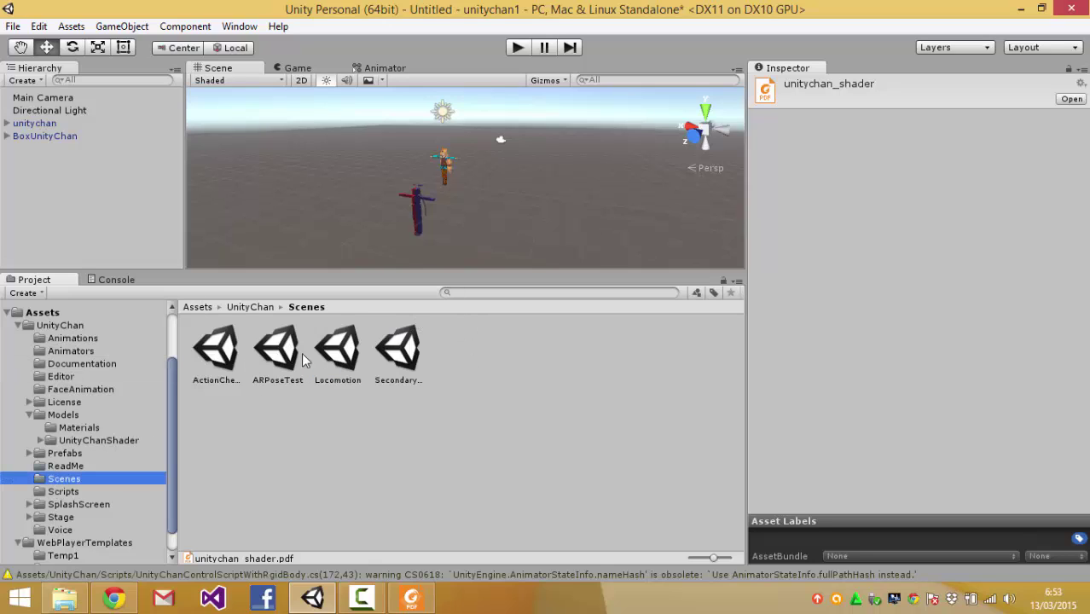
double_click(217, 354)
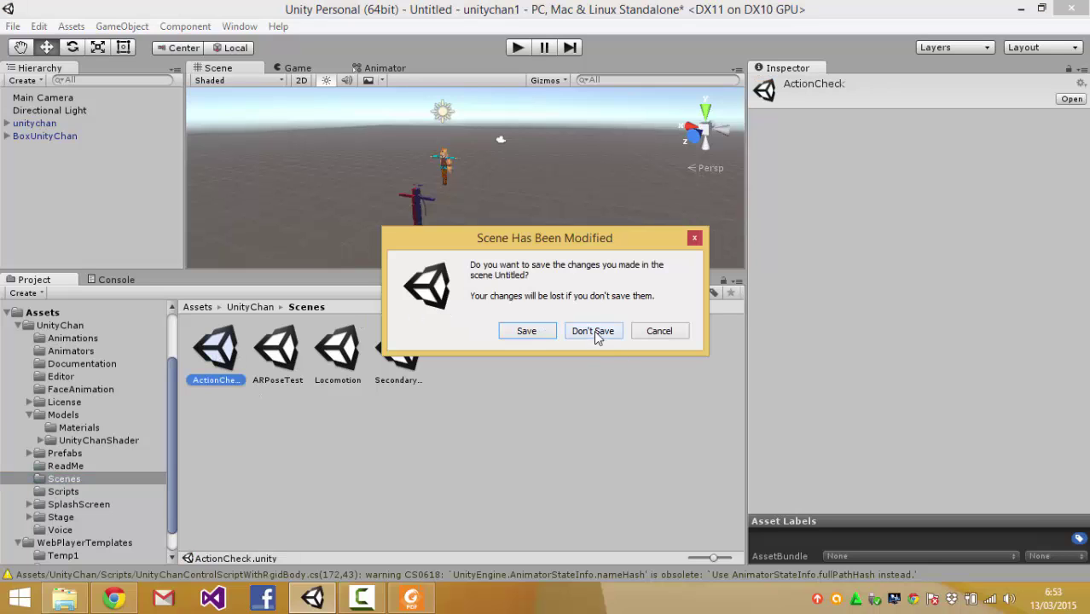
left_click(595, 331)
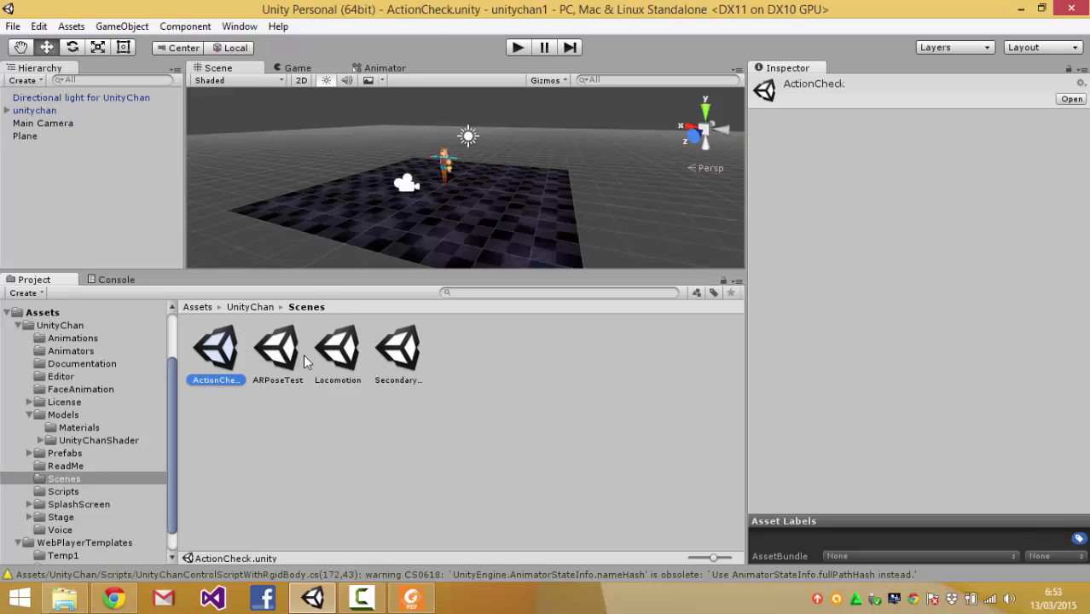
Step: Play ActionCheck in a maximized game view and switch Unity-chan to the next motion
left_click(515, 49)
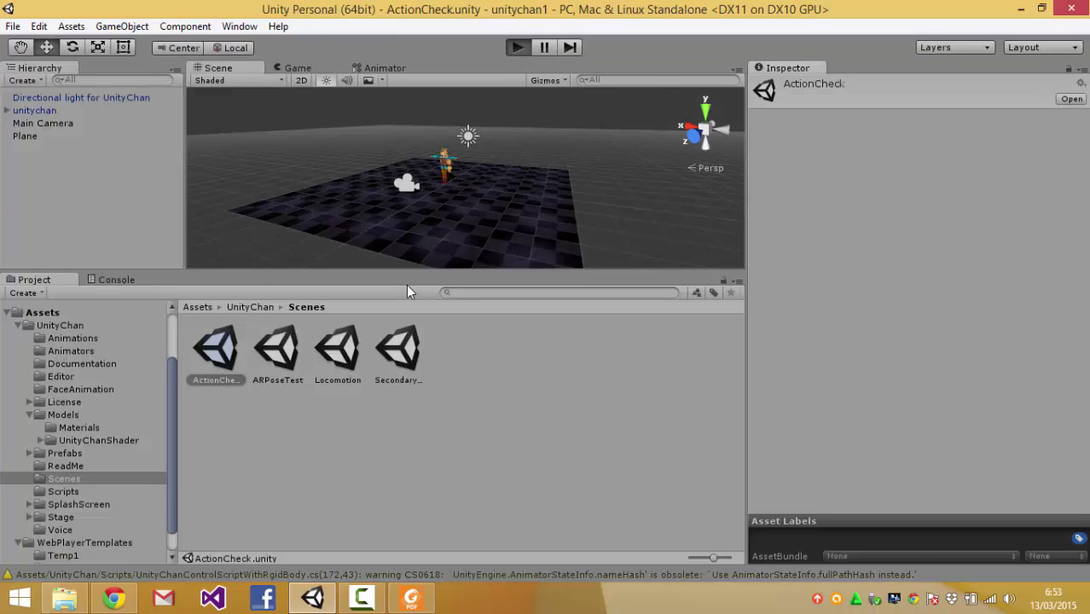
left_click_drag(403, 275, 431, 405)
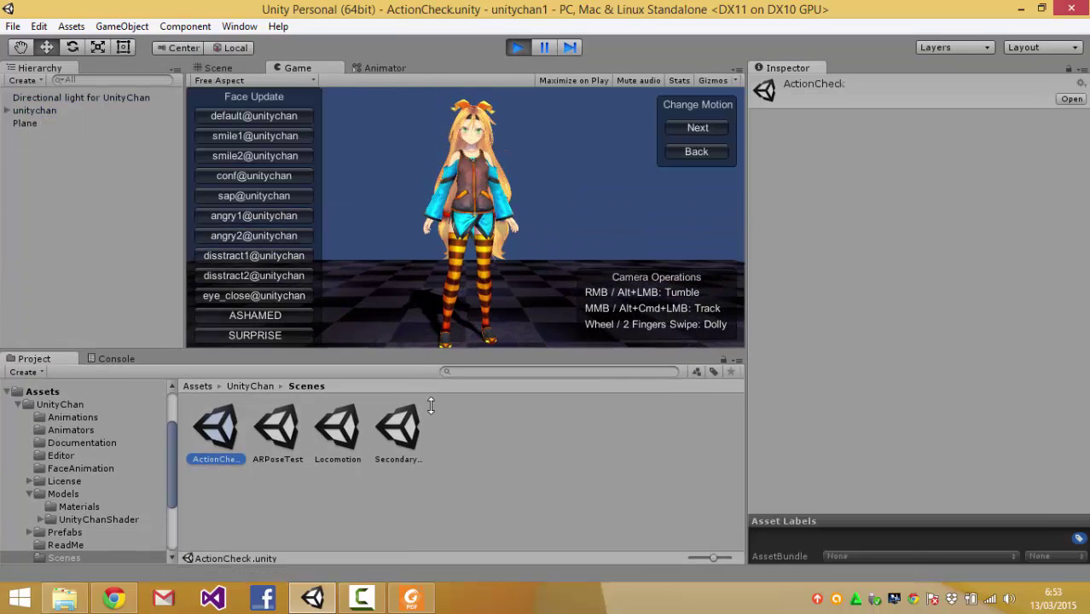
right_click(304, 68)
left_click(316, 77)
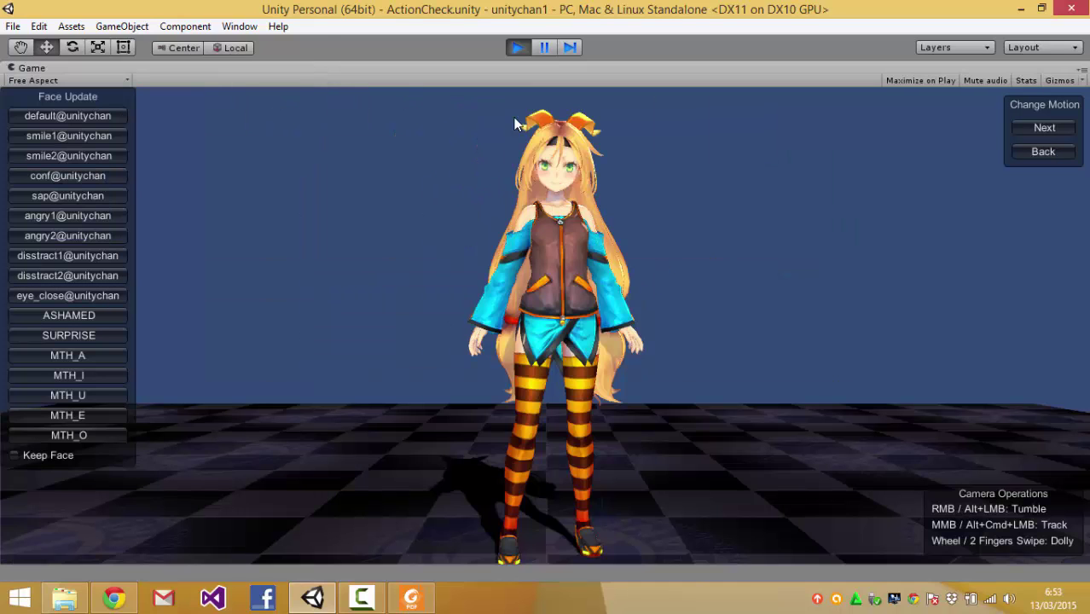
left_click(1044, 128)
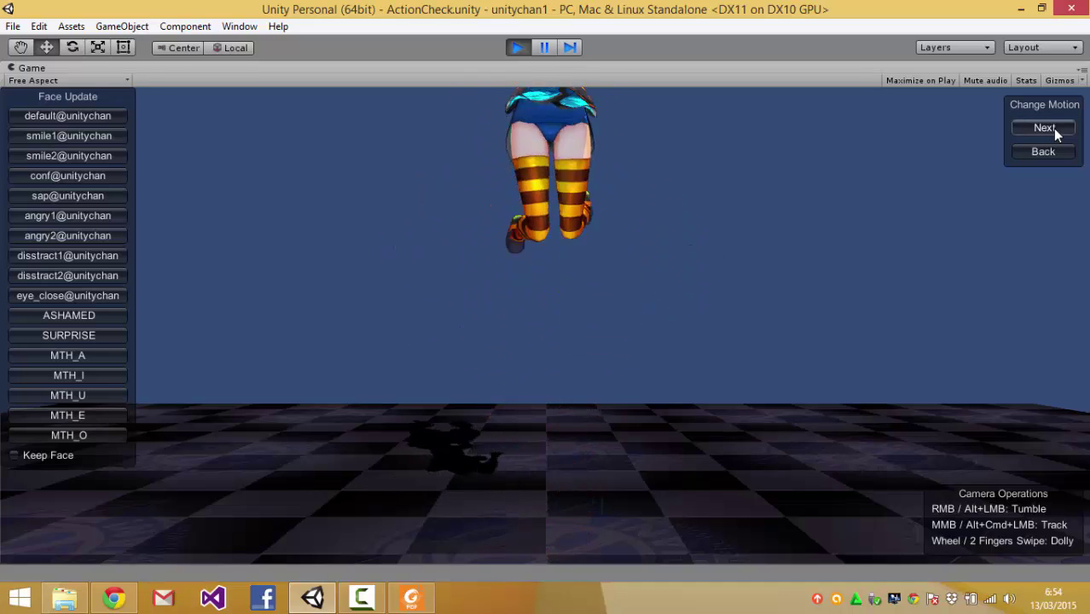
left_click_drag(633, 314, 478, 255, "alt")
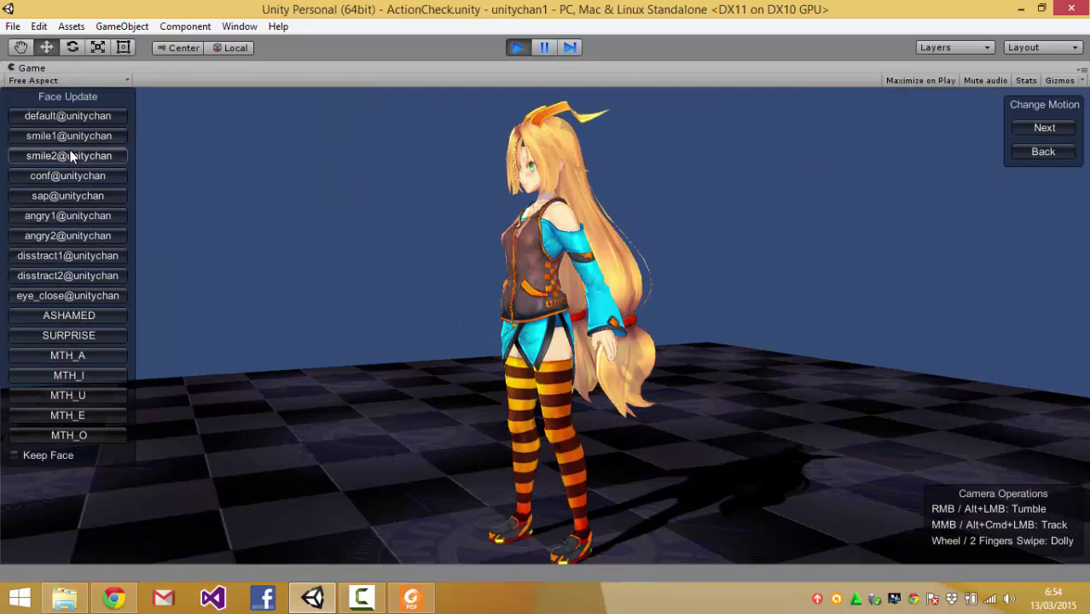
Step: Try the smile, disstract, eye_close, MTH_A and MTH_I faces, then advance to the running motion
left_click(73, 156)
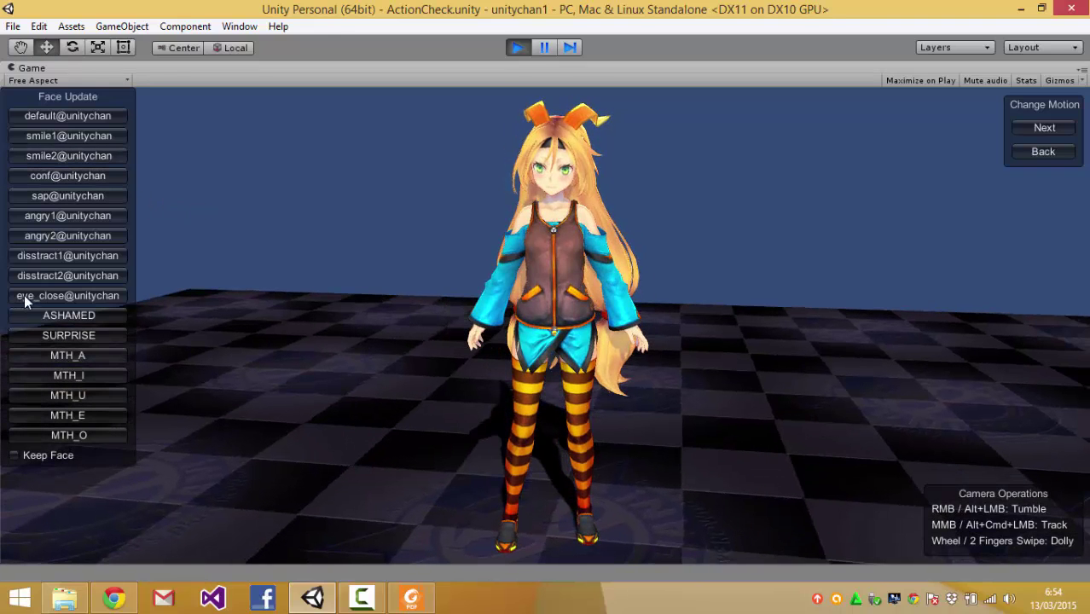
left_click(24, 271)
left_click(34, 256)
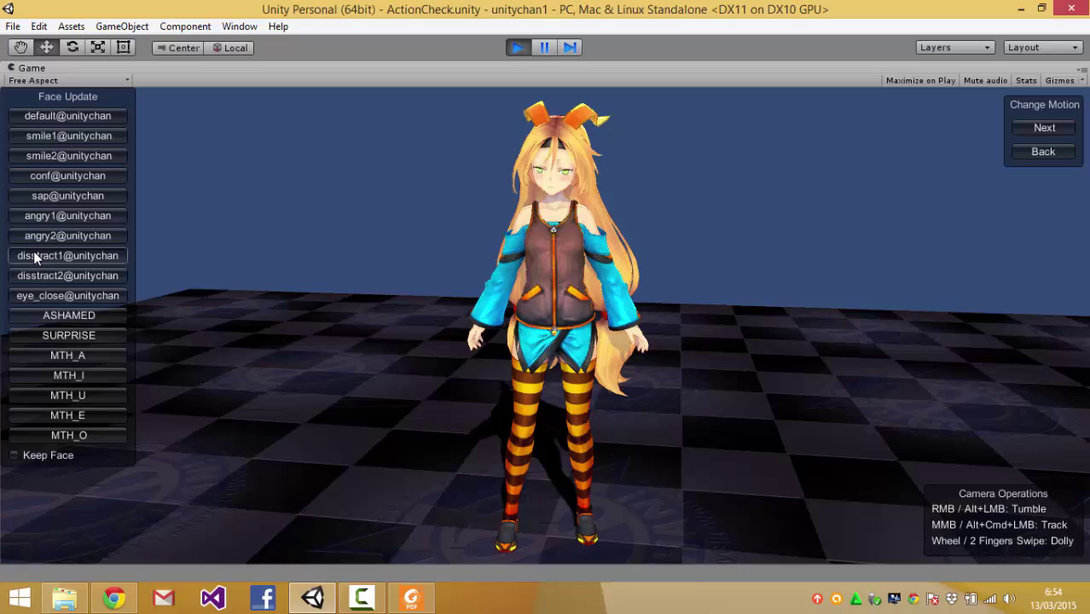
left_click(66, 295)
left_click(82, 353)
left_click(84, 381)
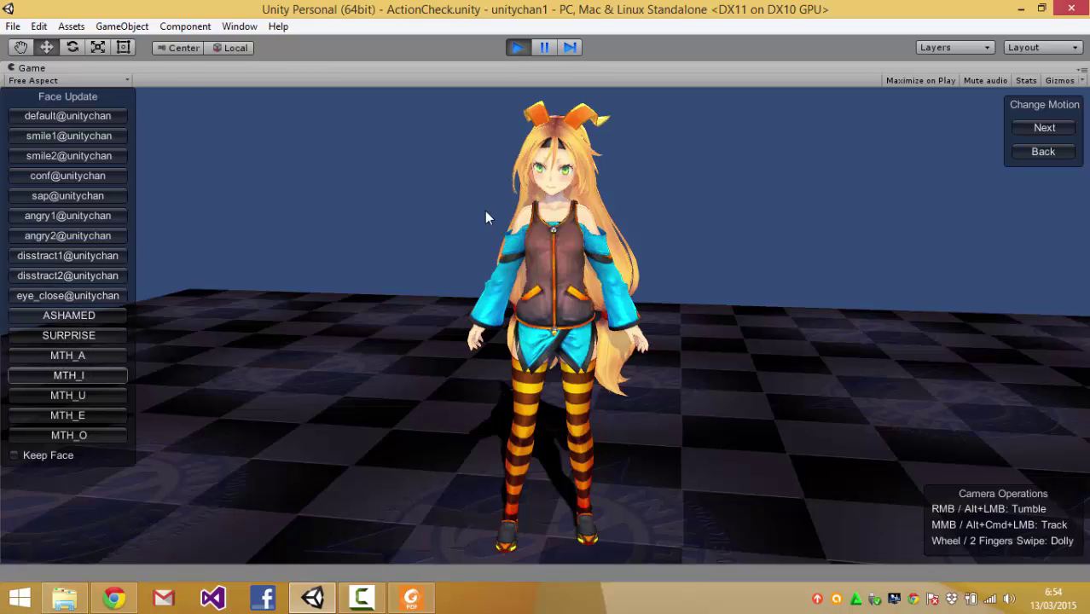
left_click(1028, 125)
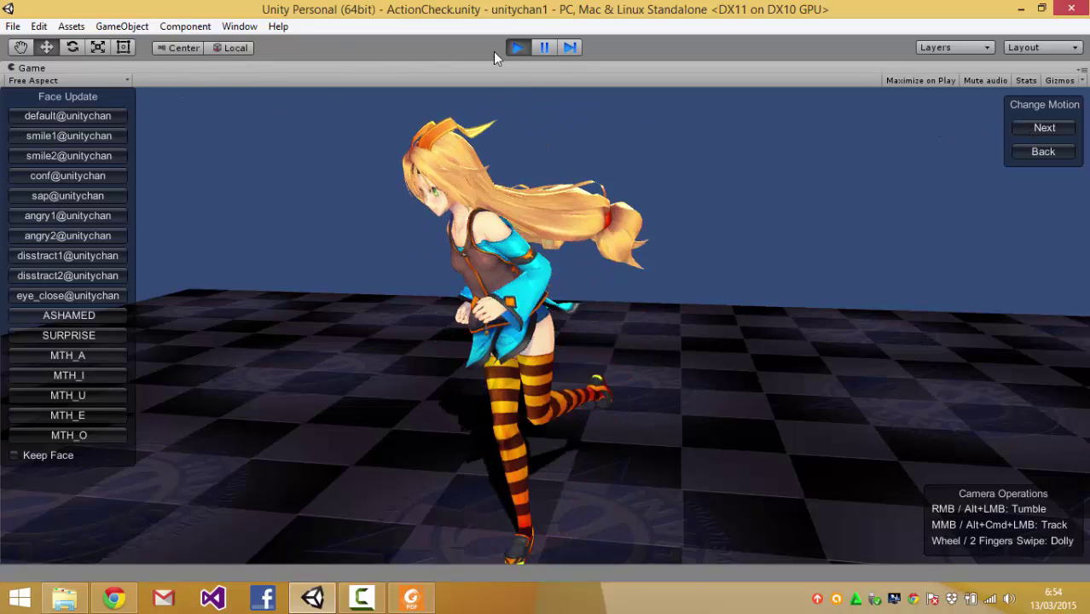
Step: Stop play mode and open the ARPoseTest scene
left_click(517, 48)
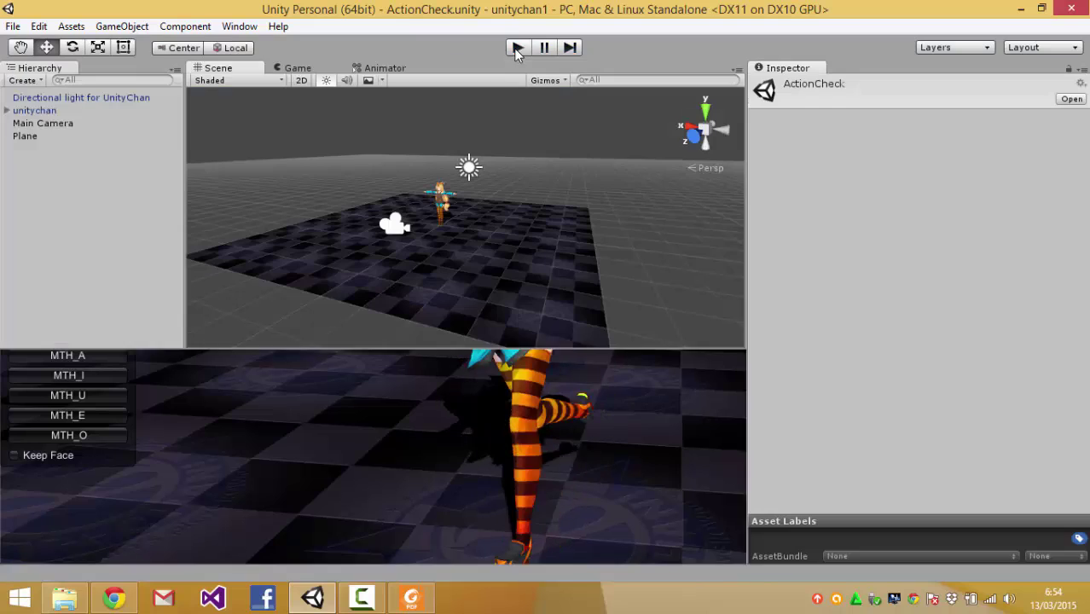
left_click(301, 68)
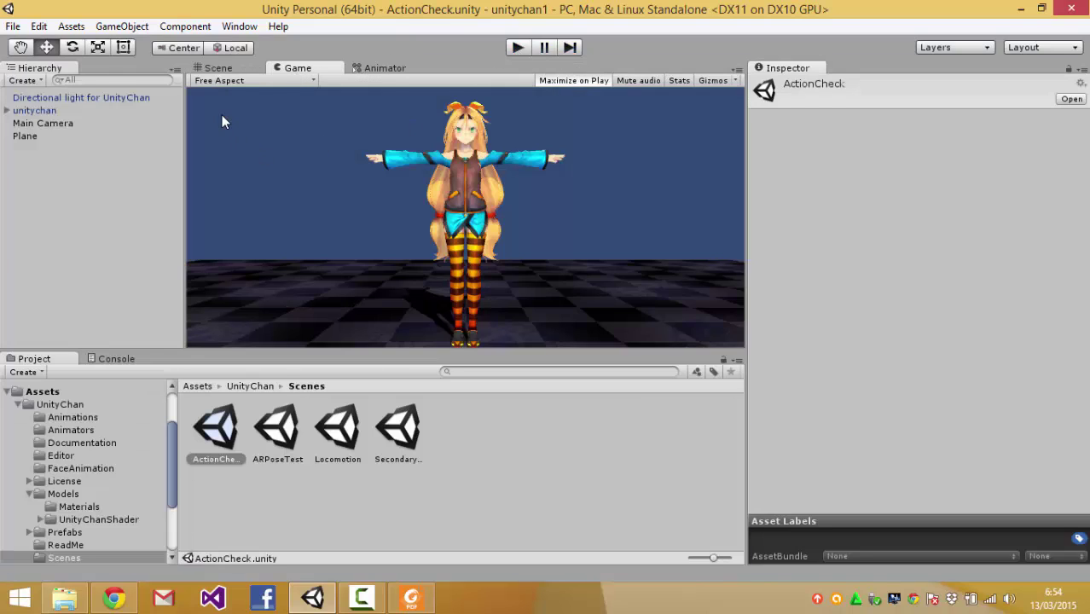
left_click(209, 69)
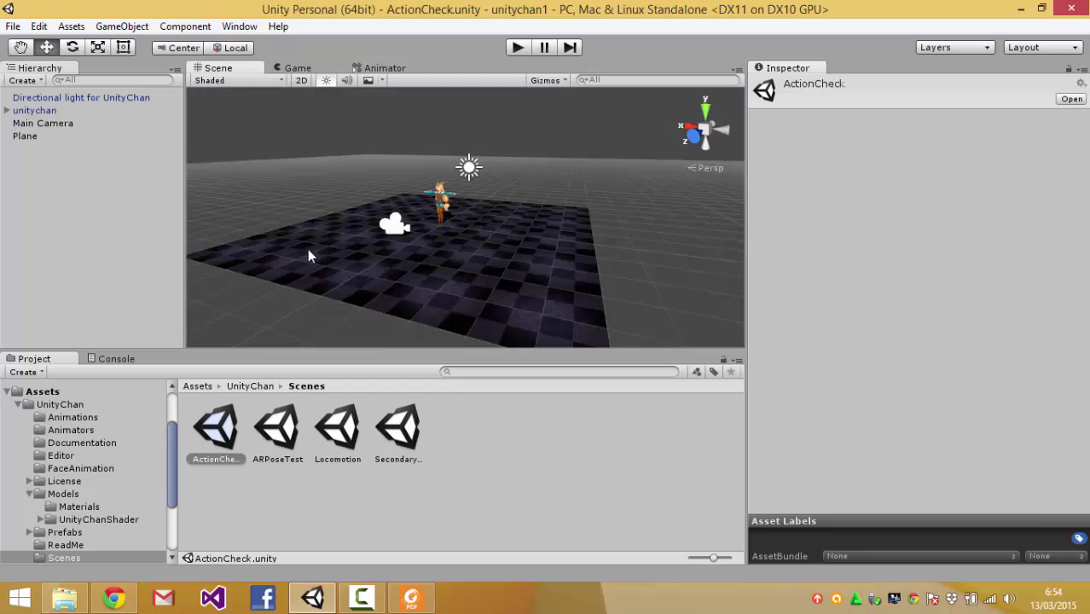
double_click(275, 437)
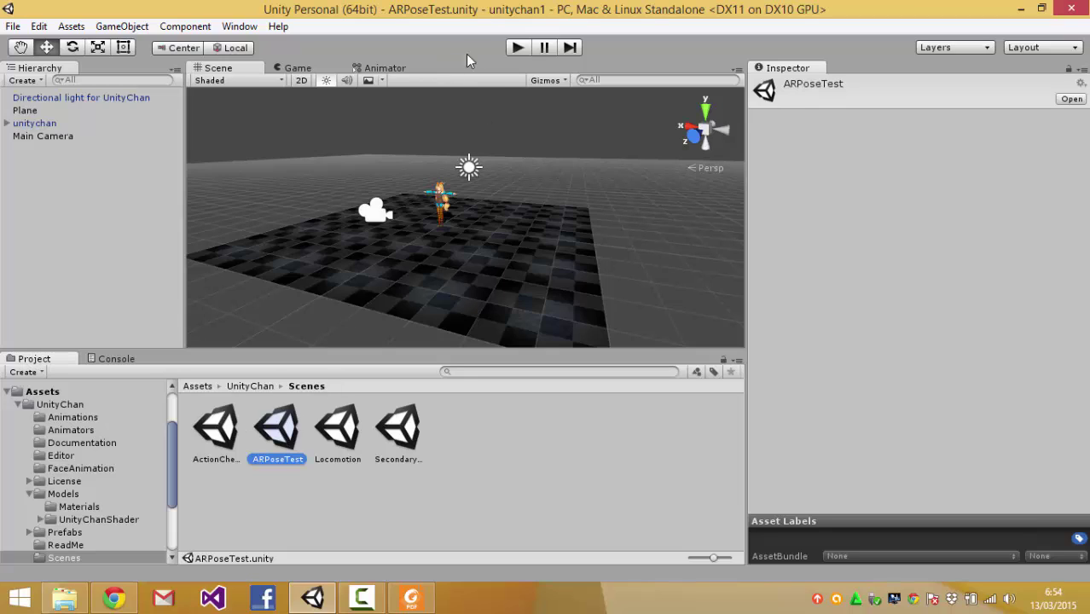
Step: Play ARPoseTest with the angry1, E and U mouth faces, stop it, and open Locomotion
left_click(522, 48)
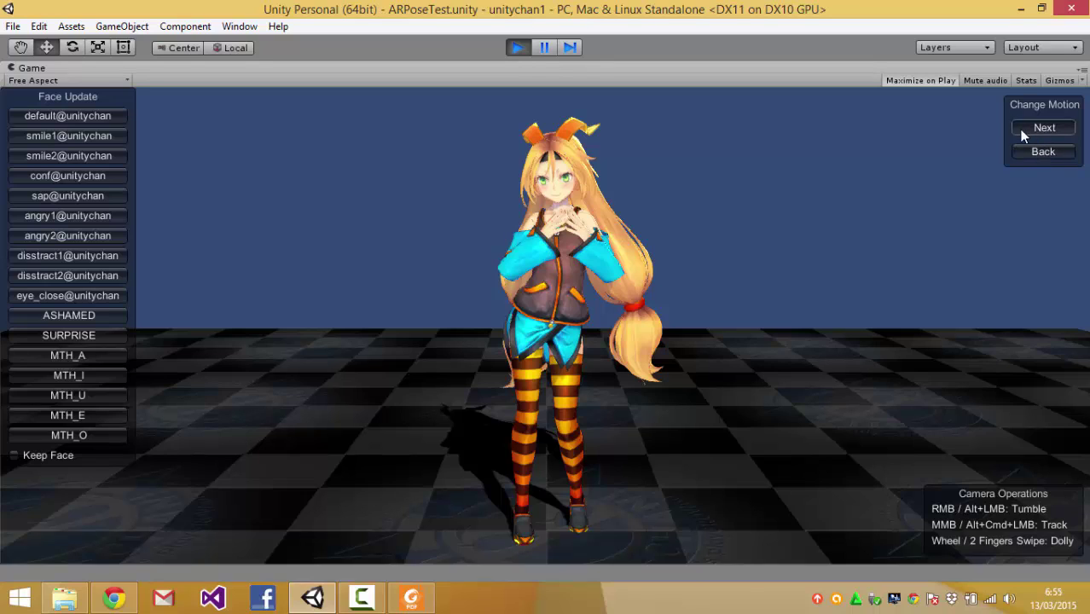
left_click(73, 213)
left_click(73, 410)
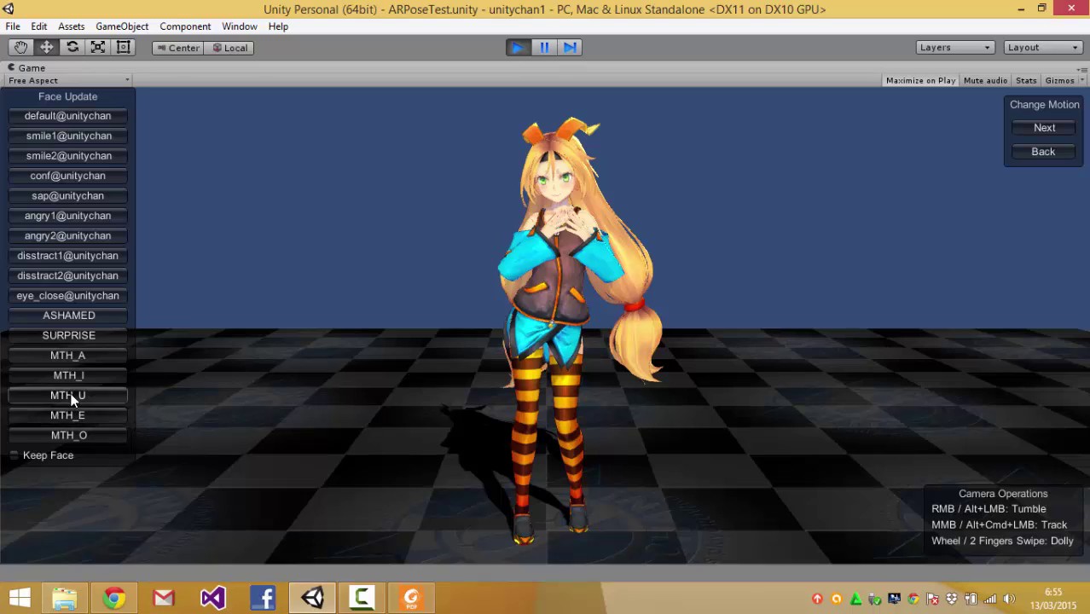
left_click(71, 394)
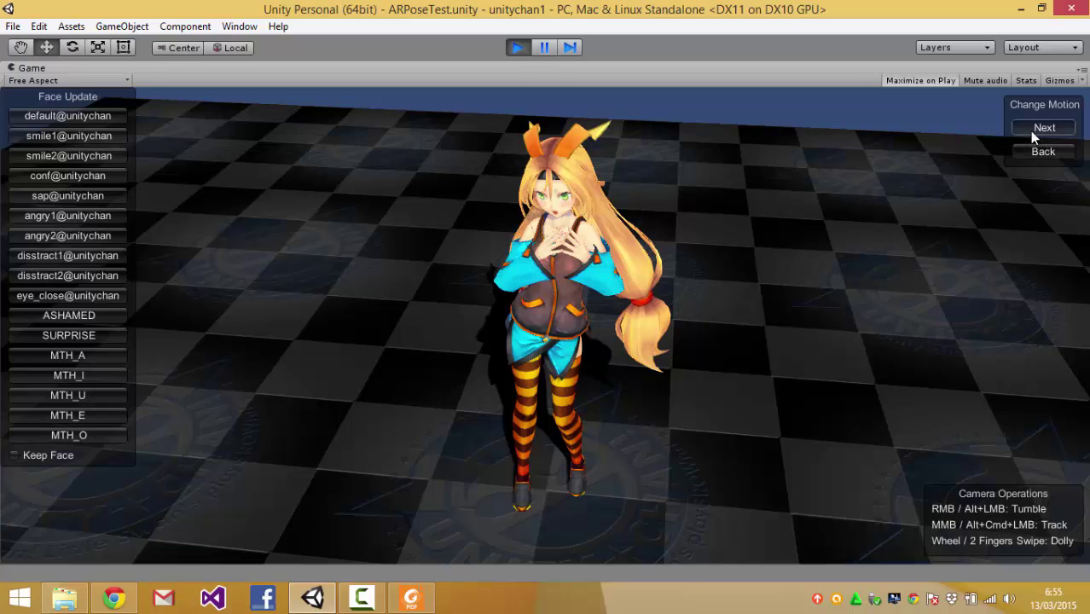
left_click(520, 48)
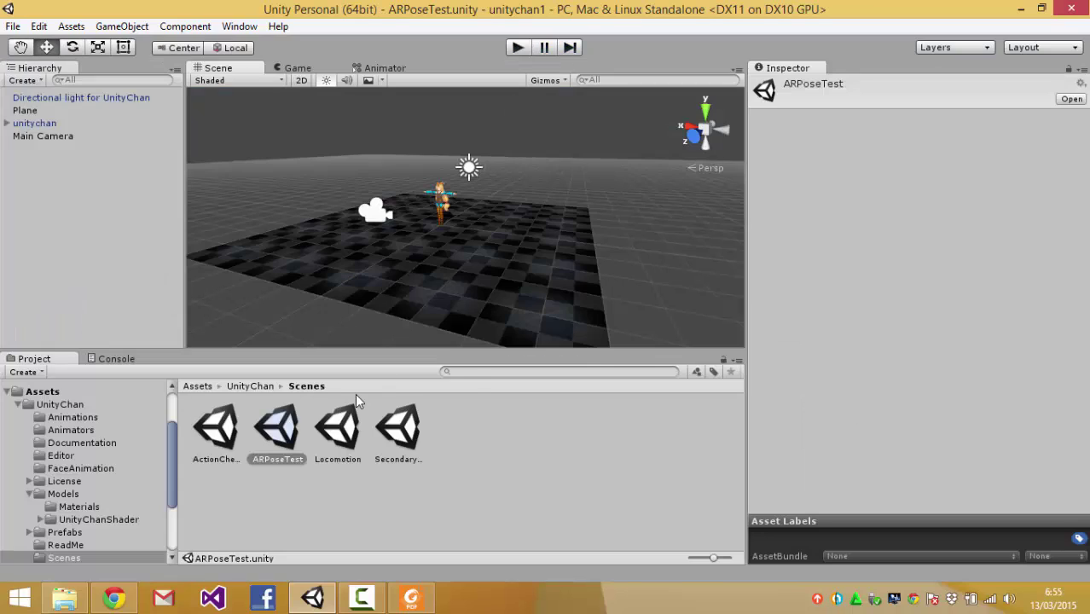
double_click(336, 435)
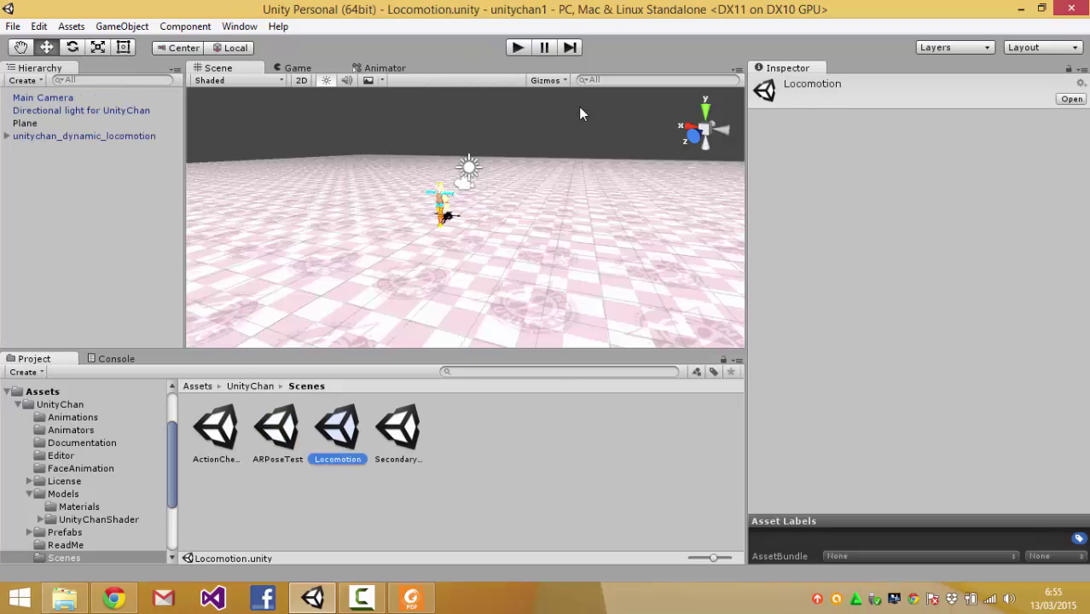
Step: Play the Locomotion scene and switch between the front and look-at cameras with Ctrl and Alt
left_click(514, 50)
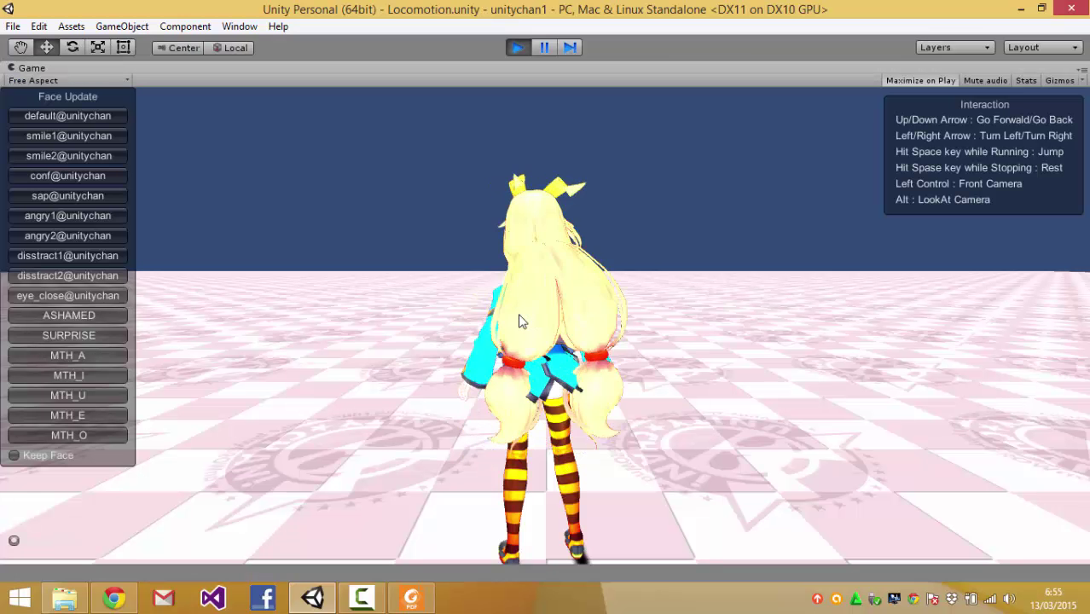
key("ctrl")
key("alt")
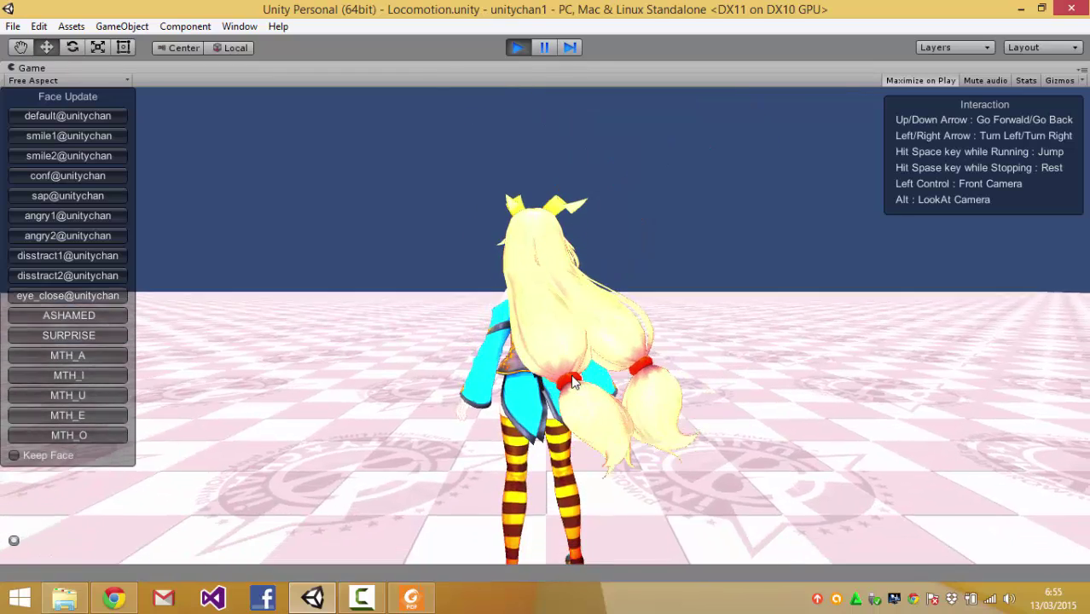
key("alt")
key("ctrl")
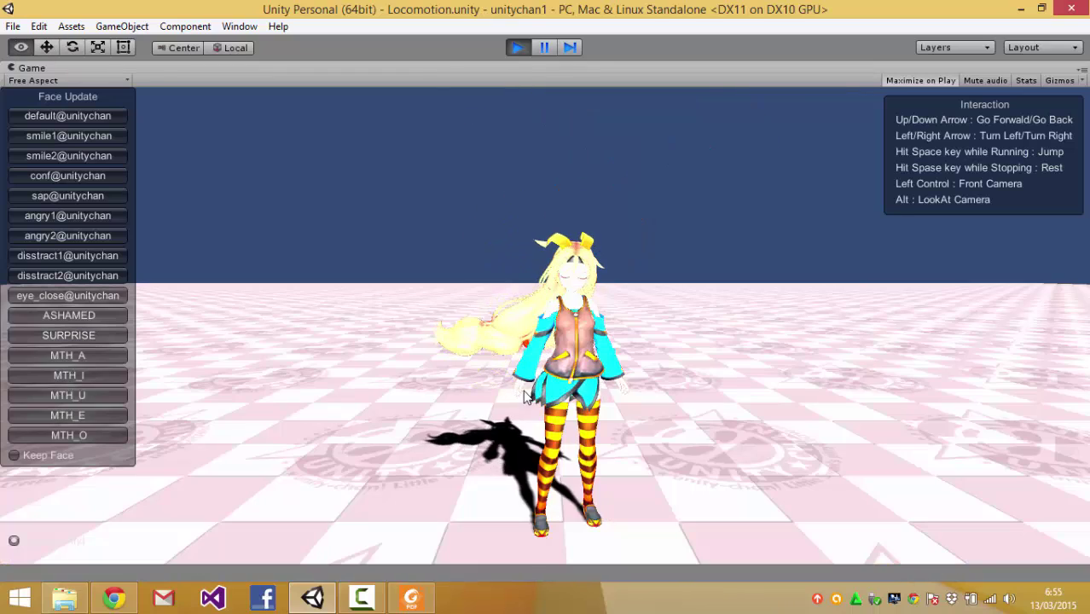
key("alt")
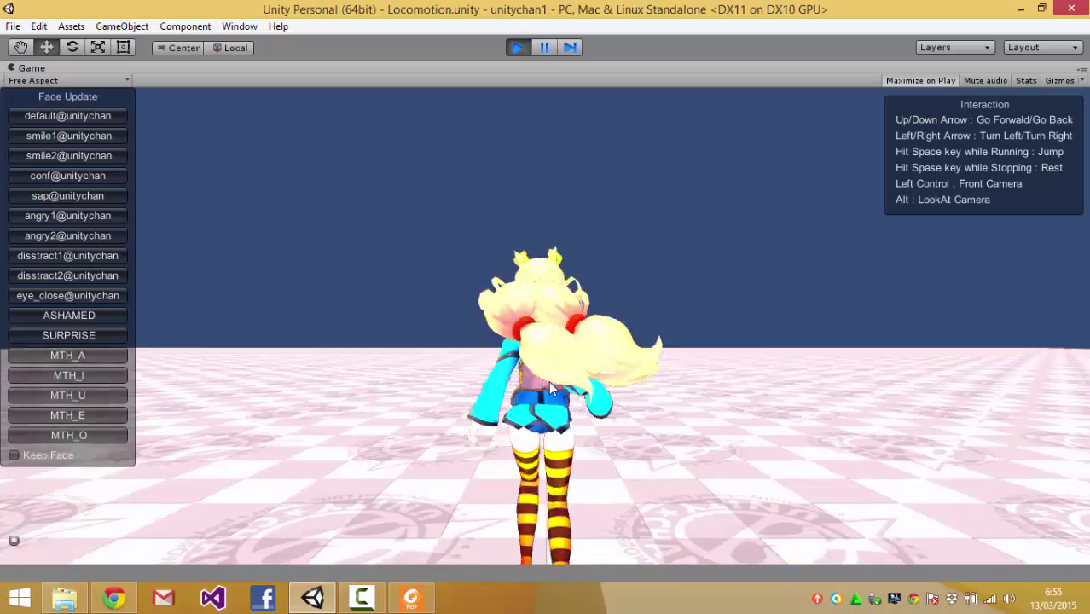
Step: Turn Unity-chan with the Left arrow while toggling the look-at camera
key("Left")
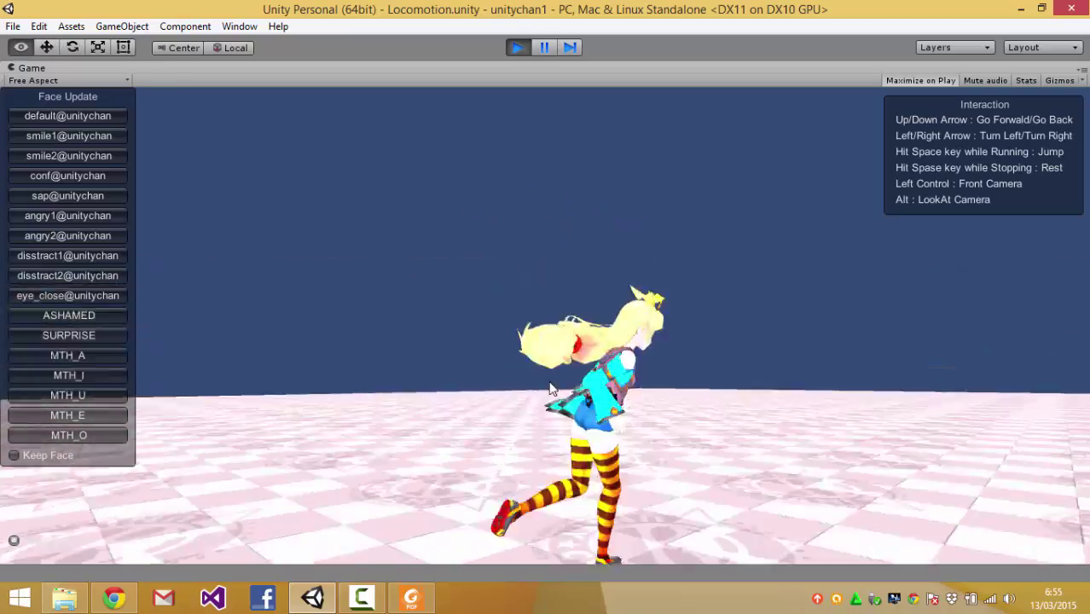
key("alt")
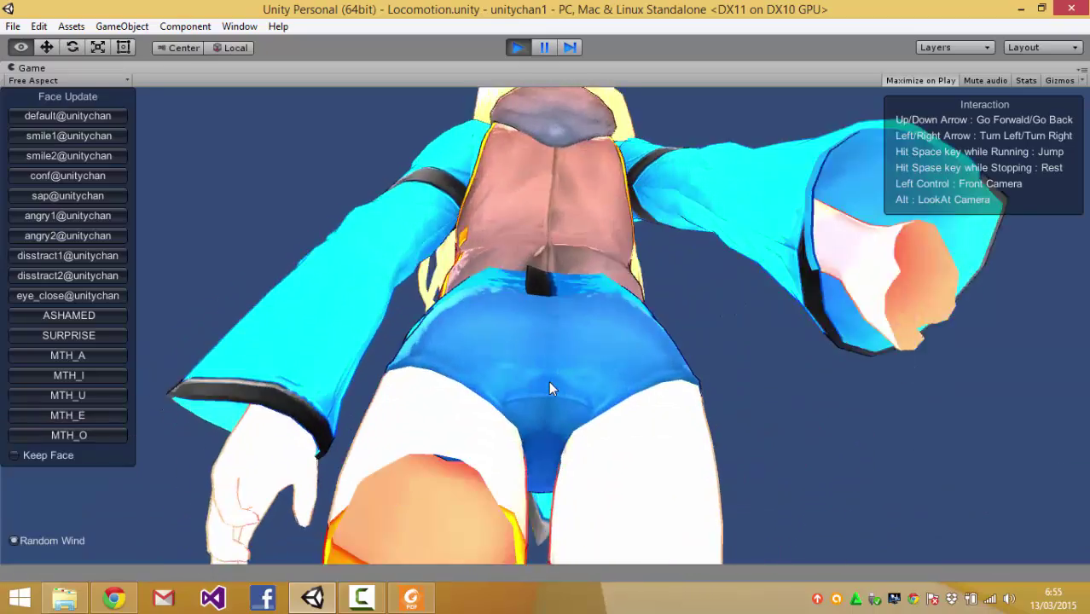
key("Left")
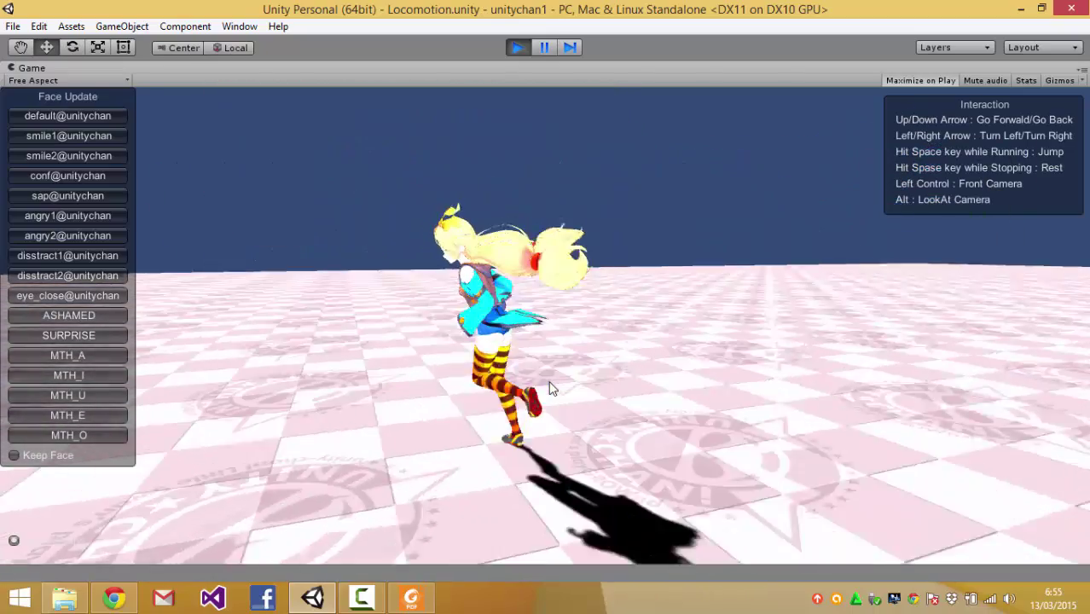
key("alt")
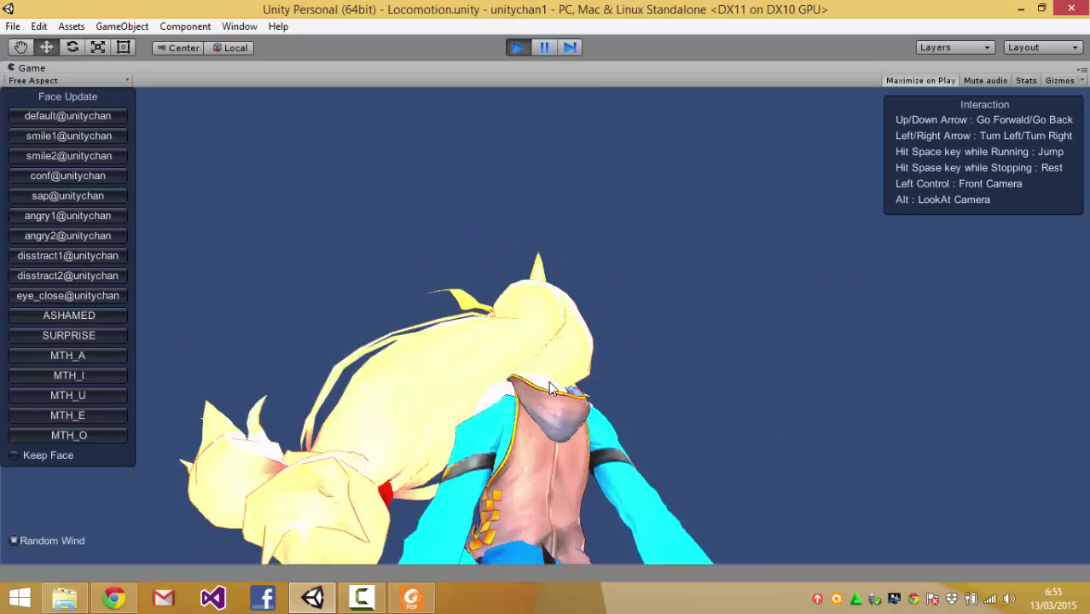
key("alt")
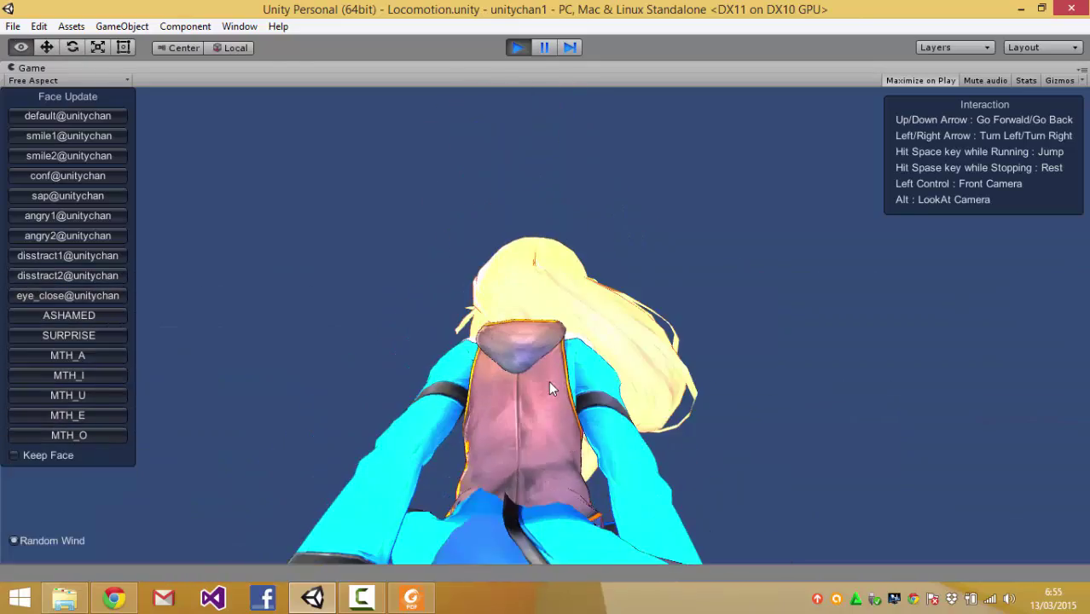
key("alt")
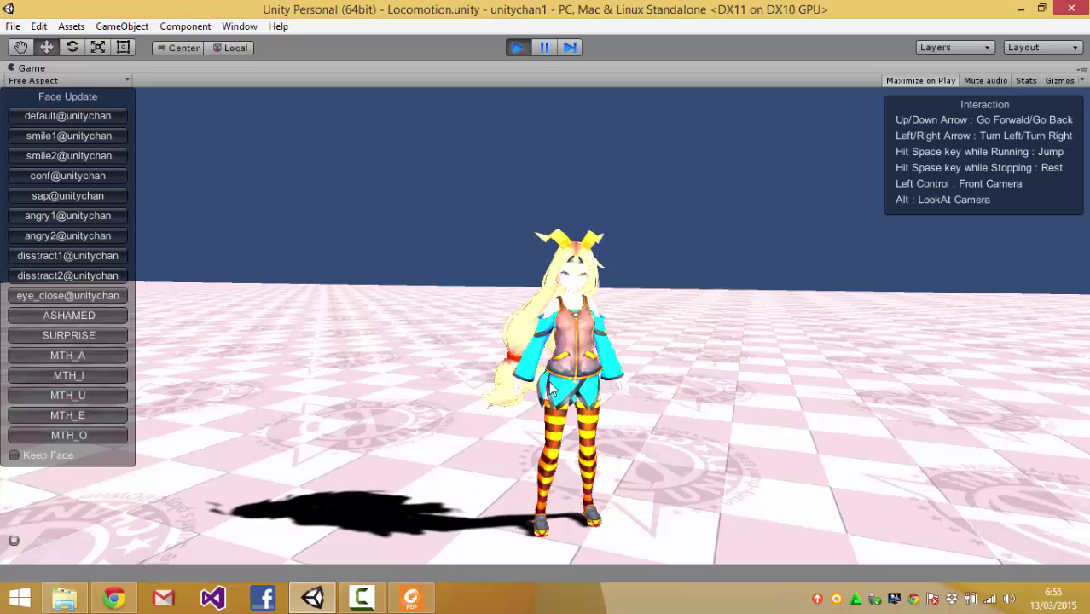
Step: Walk Unity-chan forward with the Up arrow and turn her to face away
key("Left")
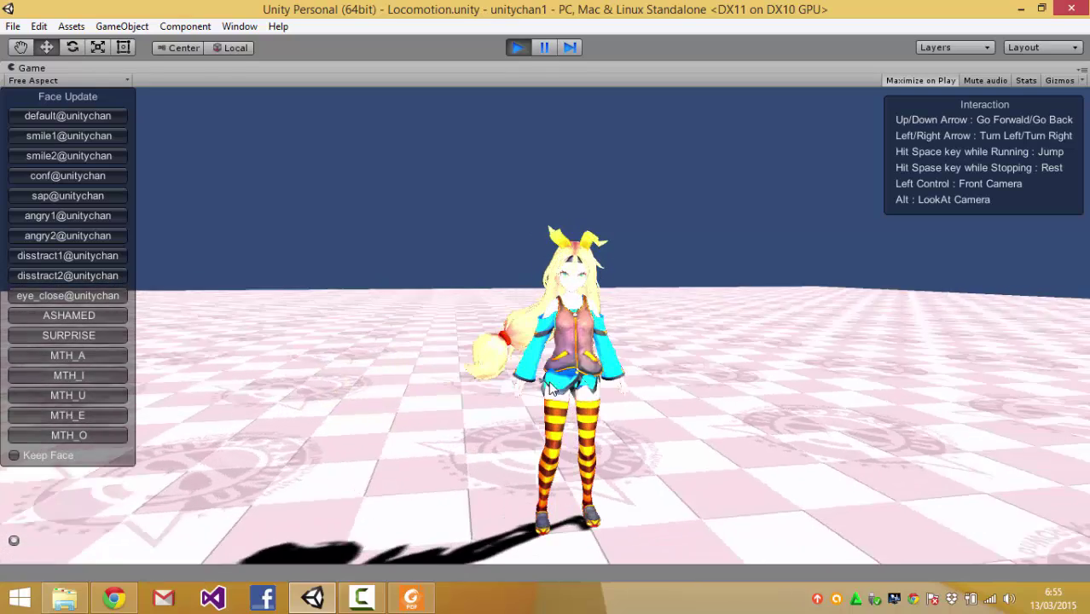
key("Up")
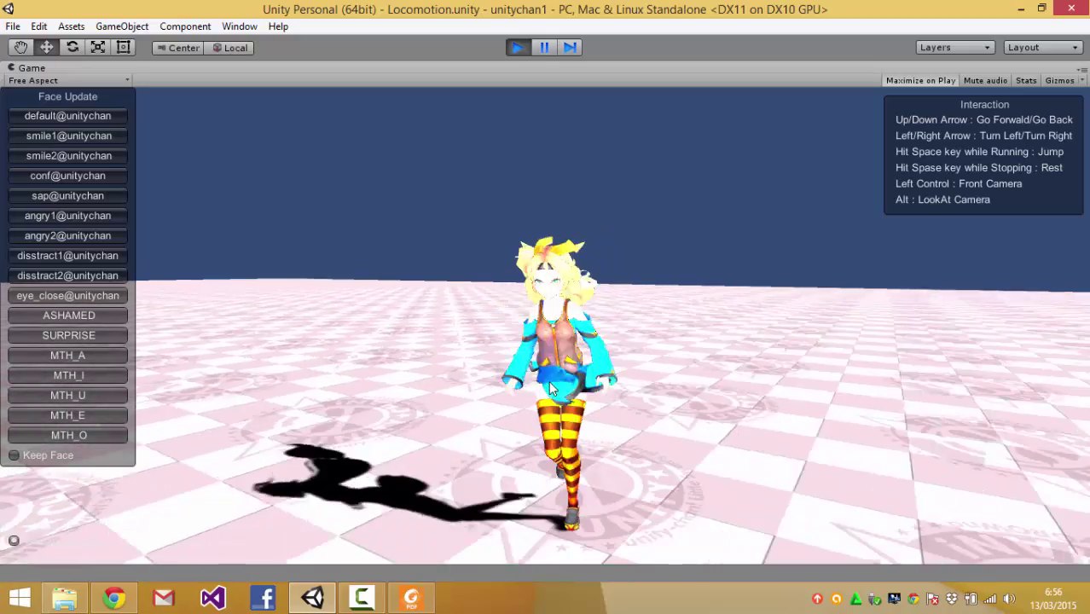
key("Left")
key("Left")
key("Left")
key("Left")
key("Left")
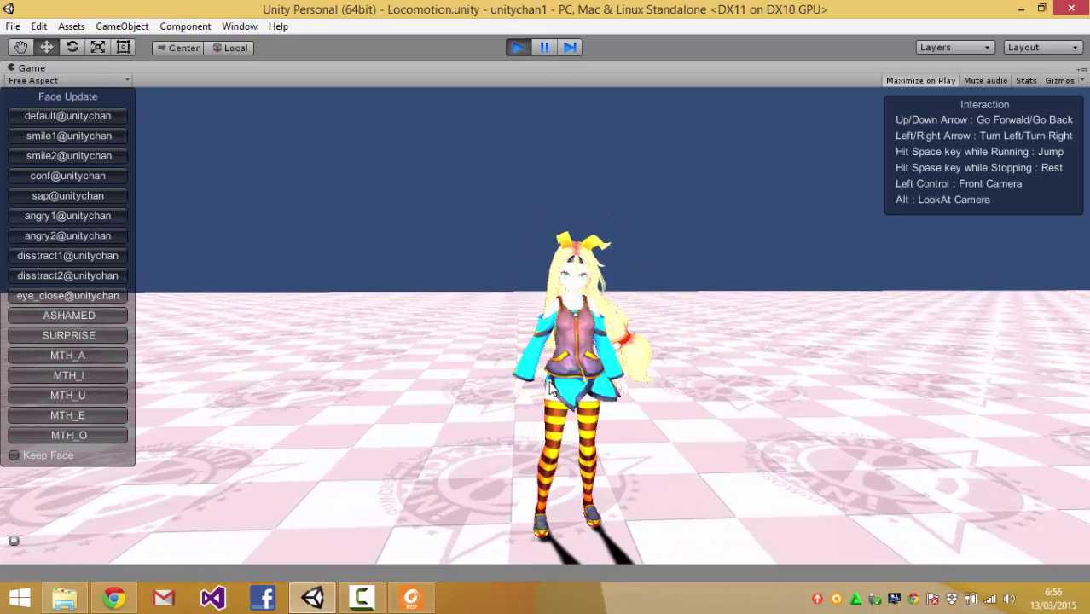
key("Left")
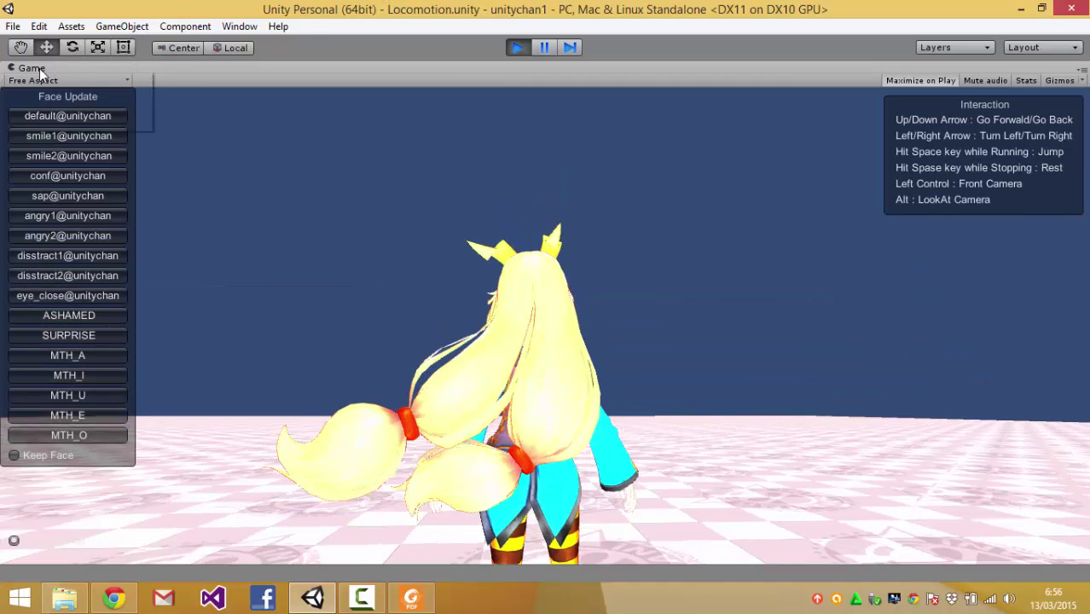
Step: Restore the editor layout and open the UnityChanLocomotions controller in the Animator
right_click(39, 69)
left_click(60, 79)
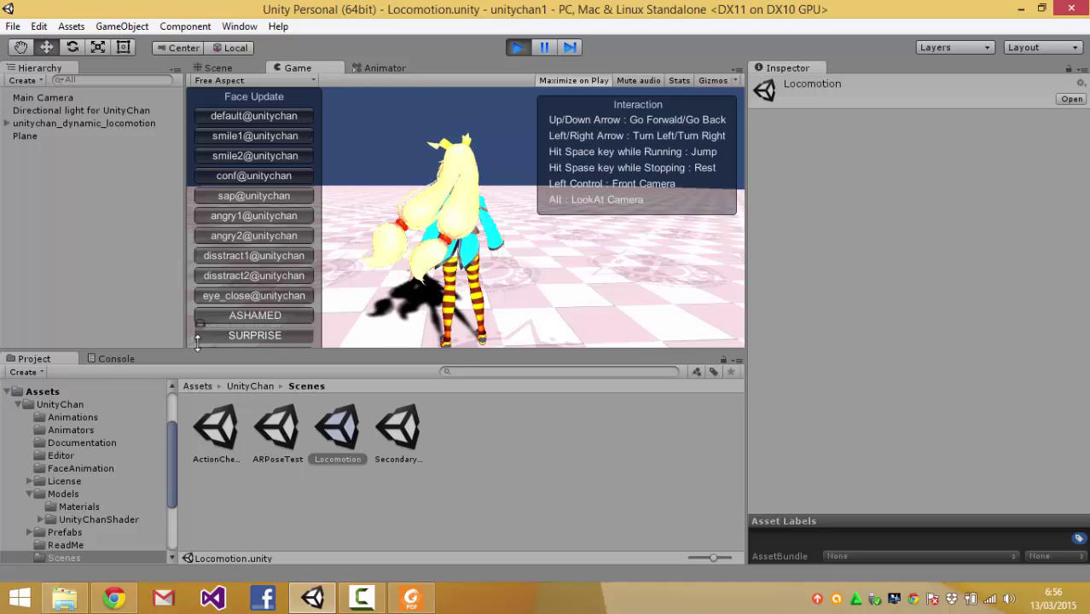
left_click(52, 430)
left_click(278, 433)
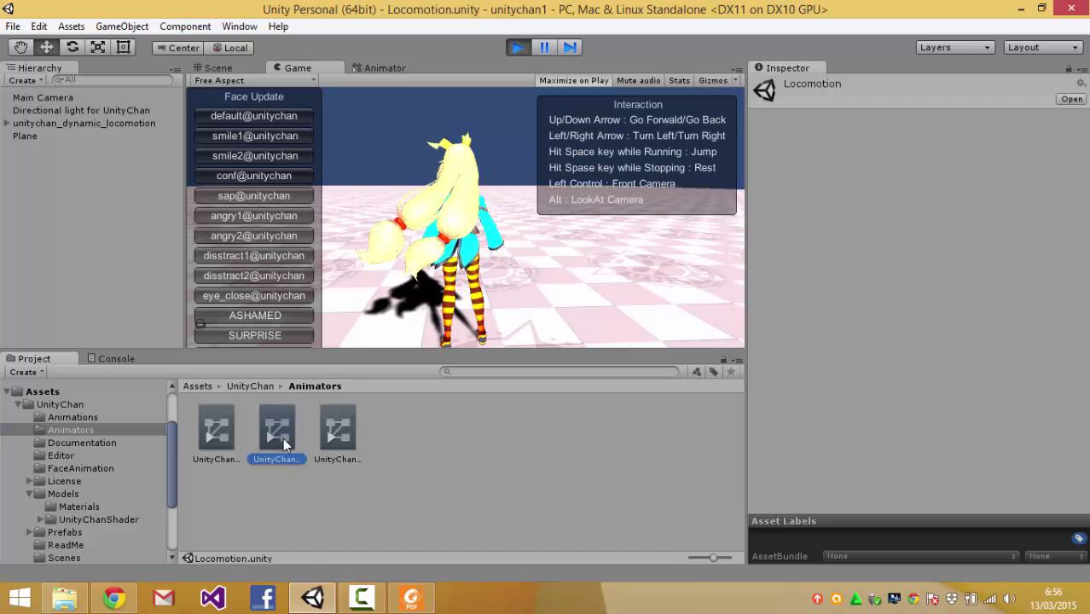
left_click(339, 432)
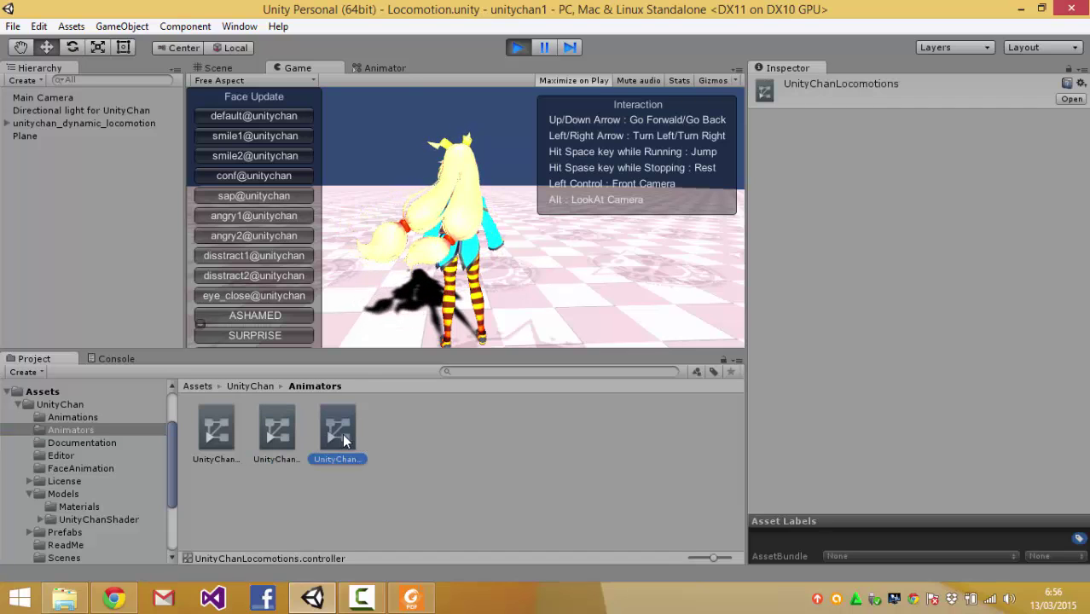
double_click(325, 425)
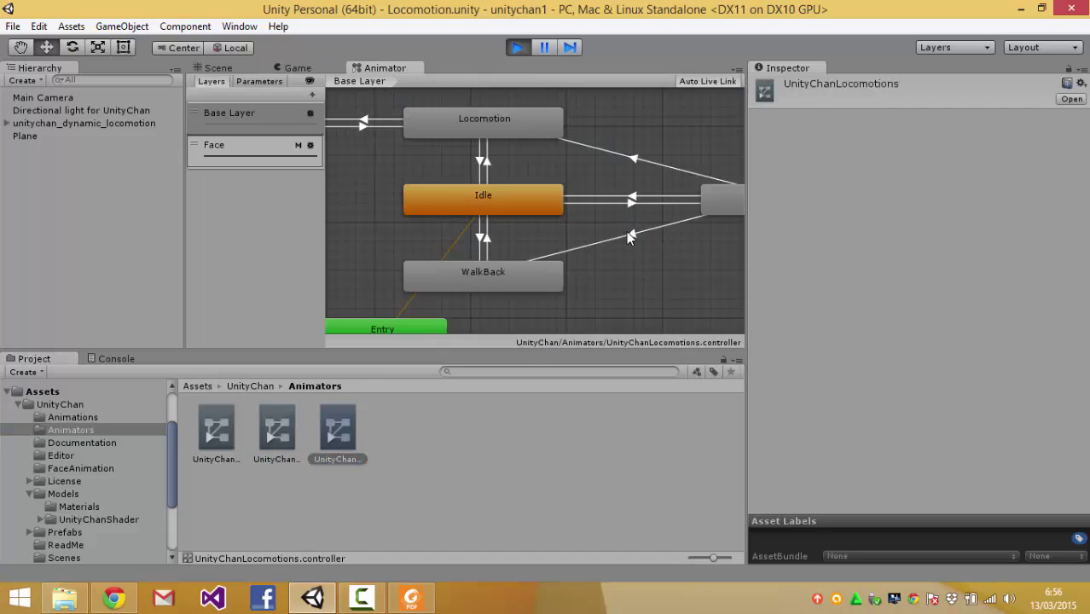
Step: Dock the Animator graph beneath the game view and widen it to show Locomotion and Idle
left_click_drag(394, 68, 188, 401)
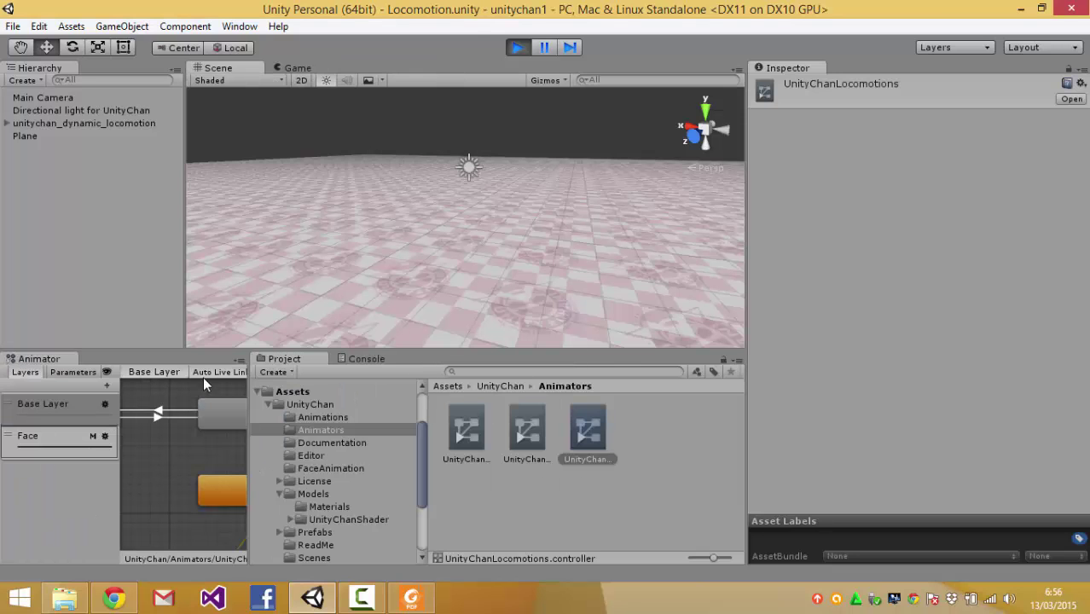
left_click_drag(249, 416, 446, 417)
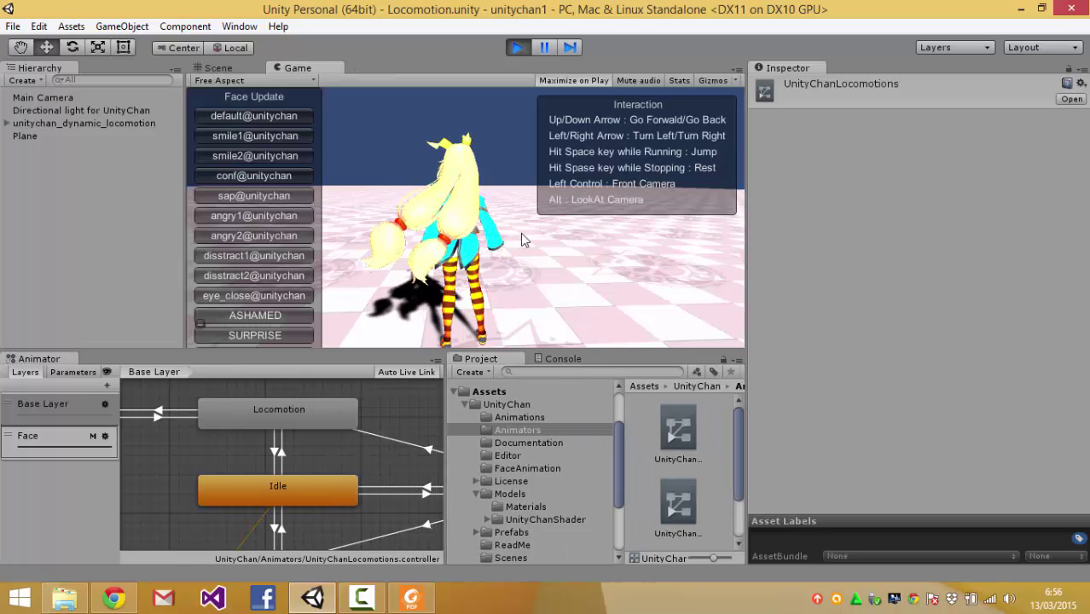
key("Right")
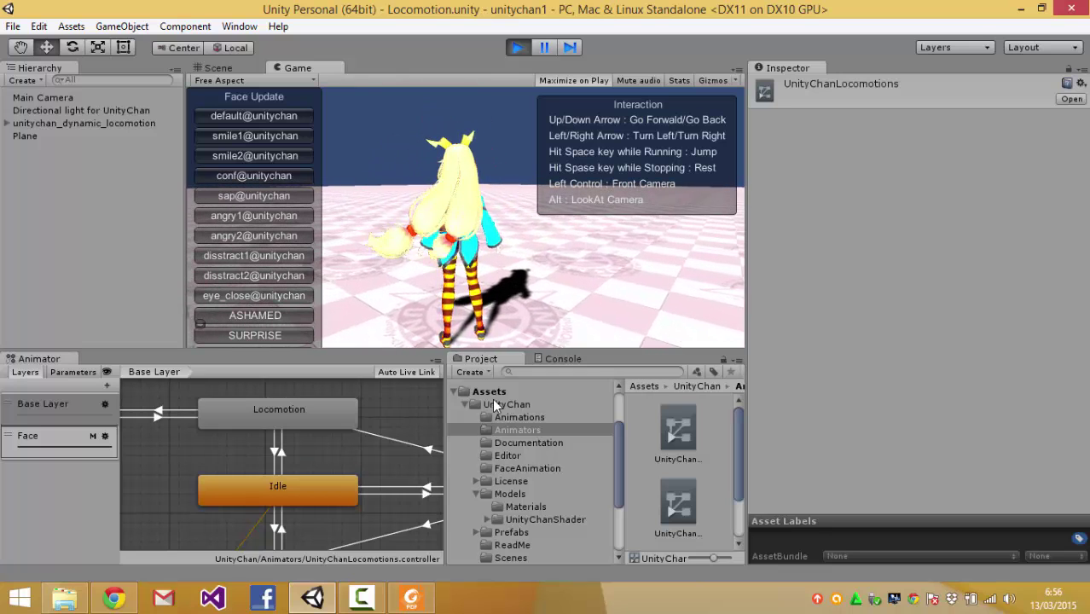
Step: Select and expand unitychan_dynamic_locomotion, then close the docked Animator panel
left_click(24, 125)
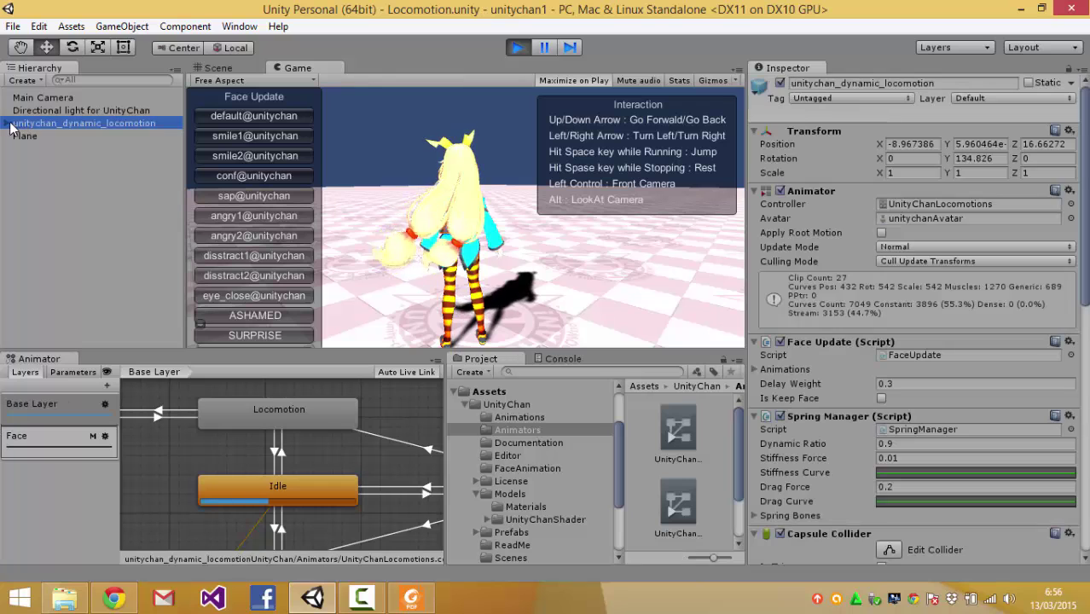
left_click(7, 123)
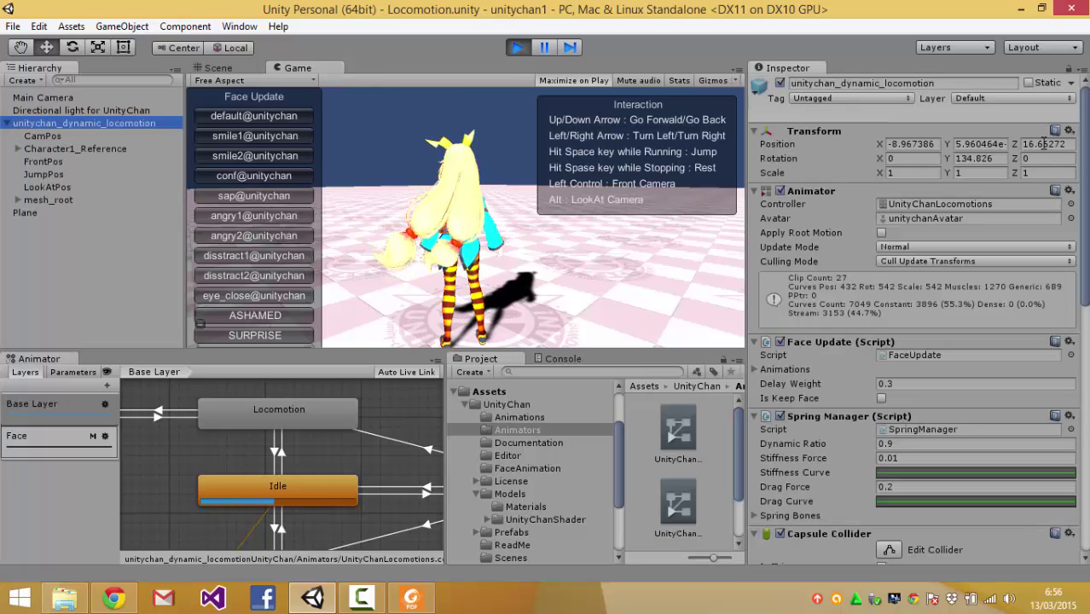
mouse_move(1083, 164)
left_mouse_down()
mouse_move(1084, 324)
mouse_move(1082, 162)
left_mouse_up()
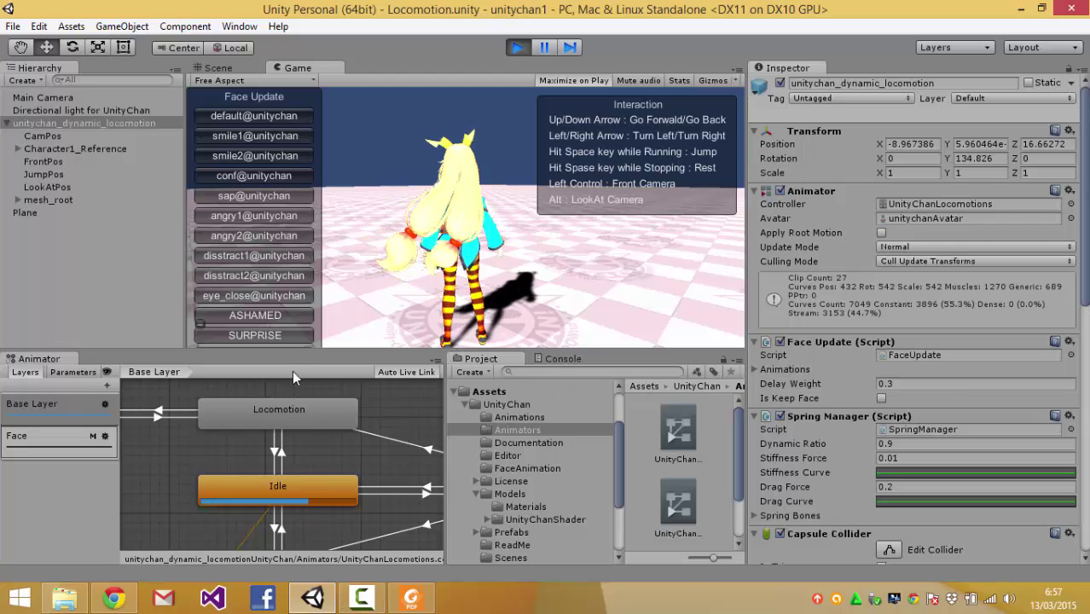
right_click(48, 359)
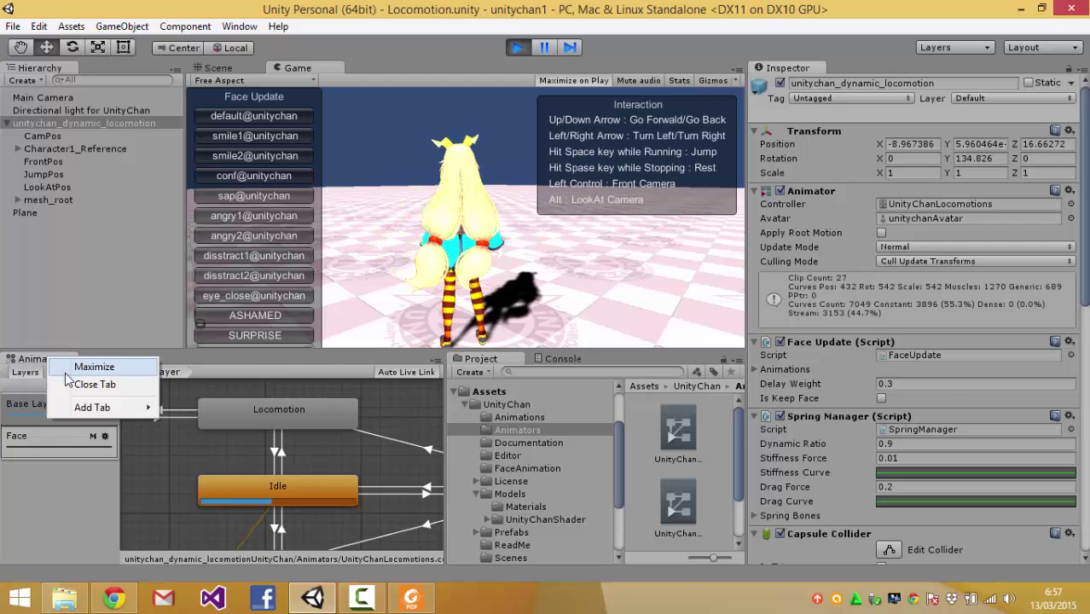
left_click(69, 382)
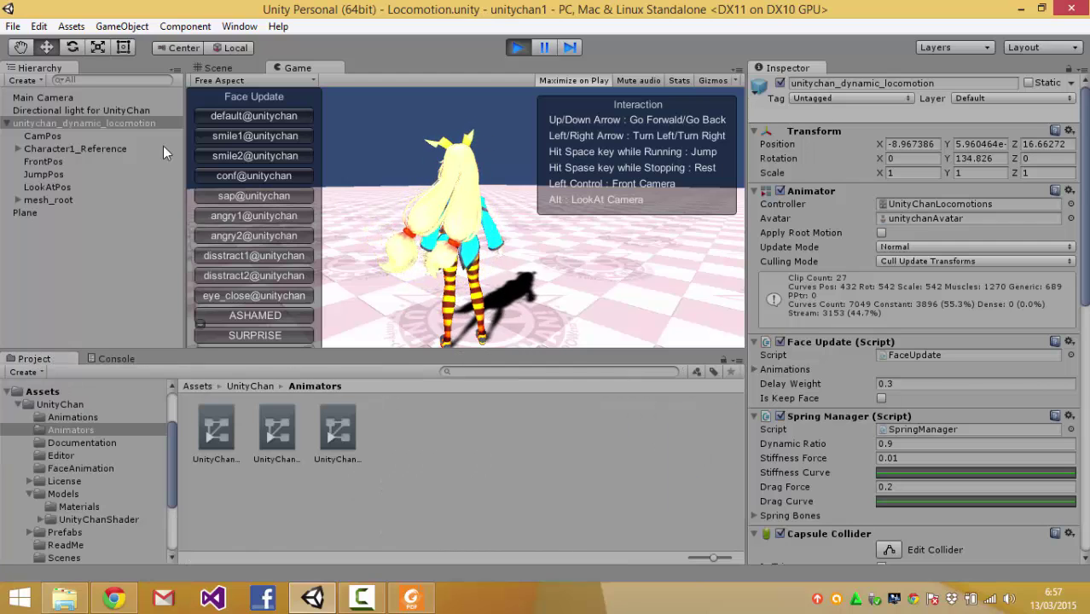
Step: Reopen the UnityChanLocomotions graph from the character's Animator Controller field
left_click(128, 124)
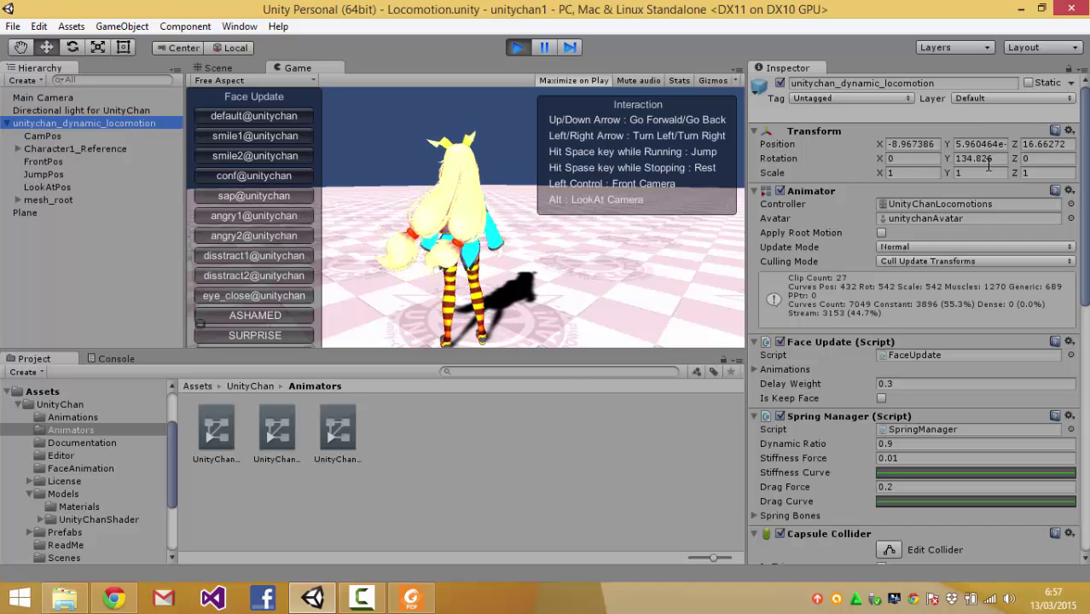
left_click(947, 204)
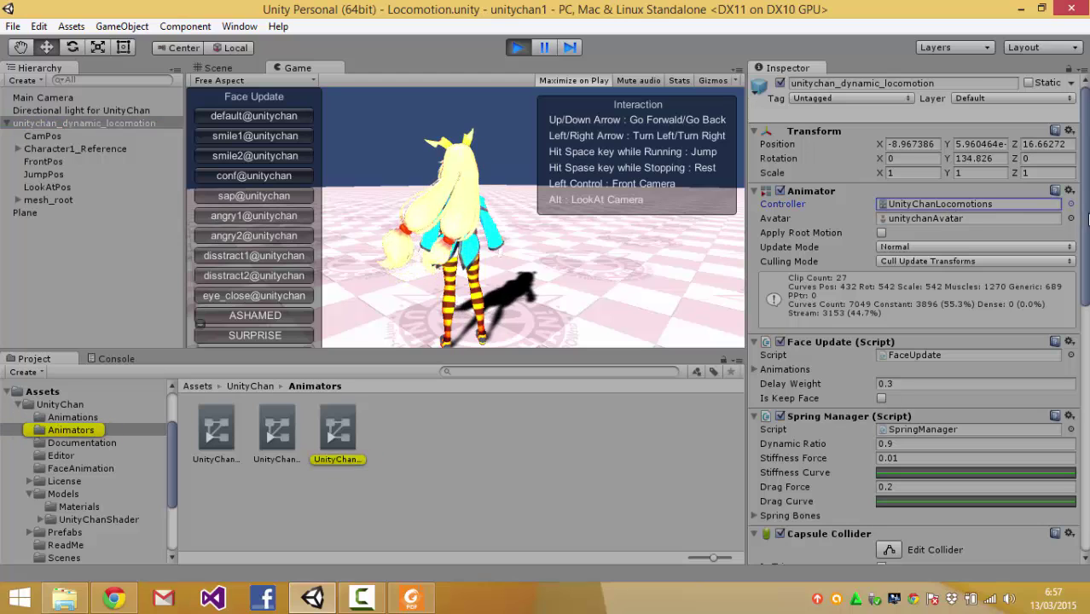
double_click(1010, 210)
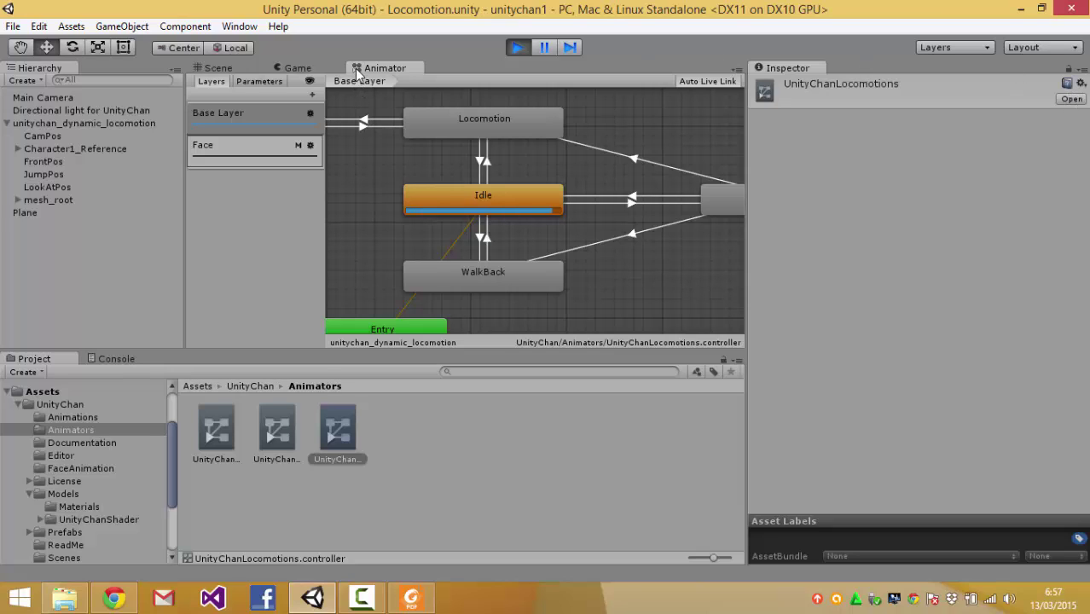
Step: Dock the Animator graph beneath the view, show the Game view, and run Unity-chan forward turning left
left_click_drag(367, 68, 159, 370)
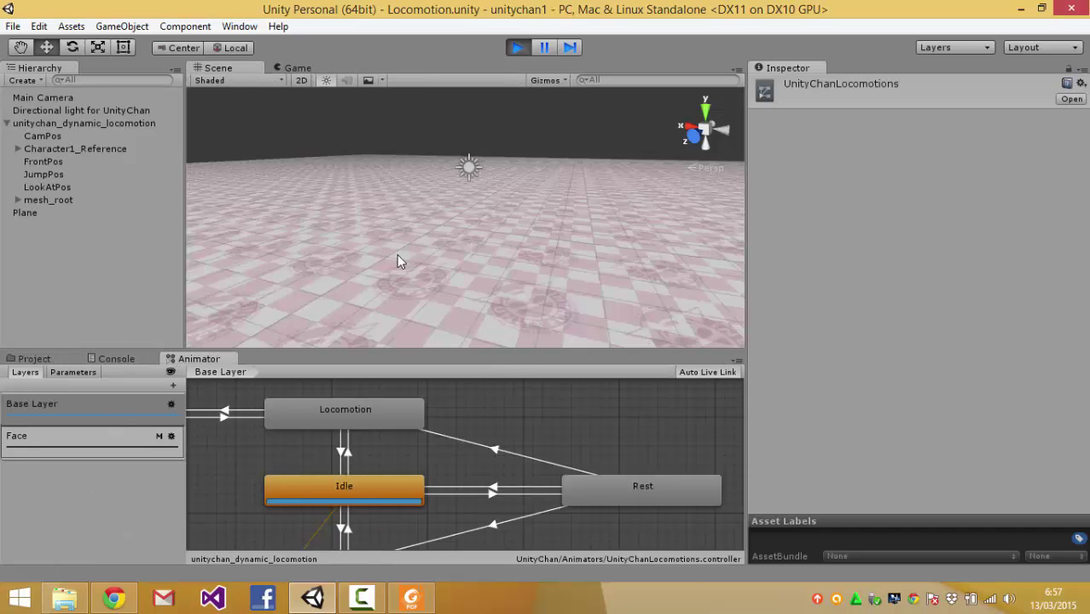
left_click(295, 68)
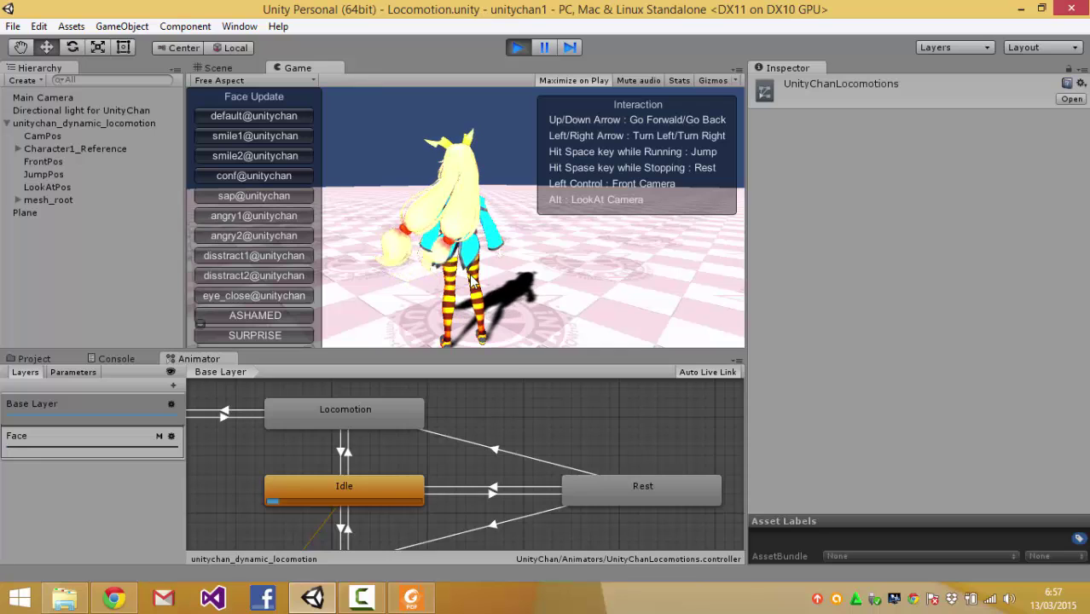
key("Up")
key("Left")
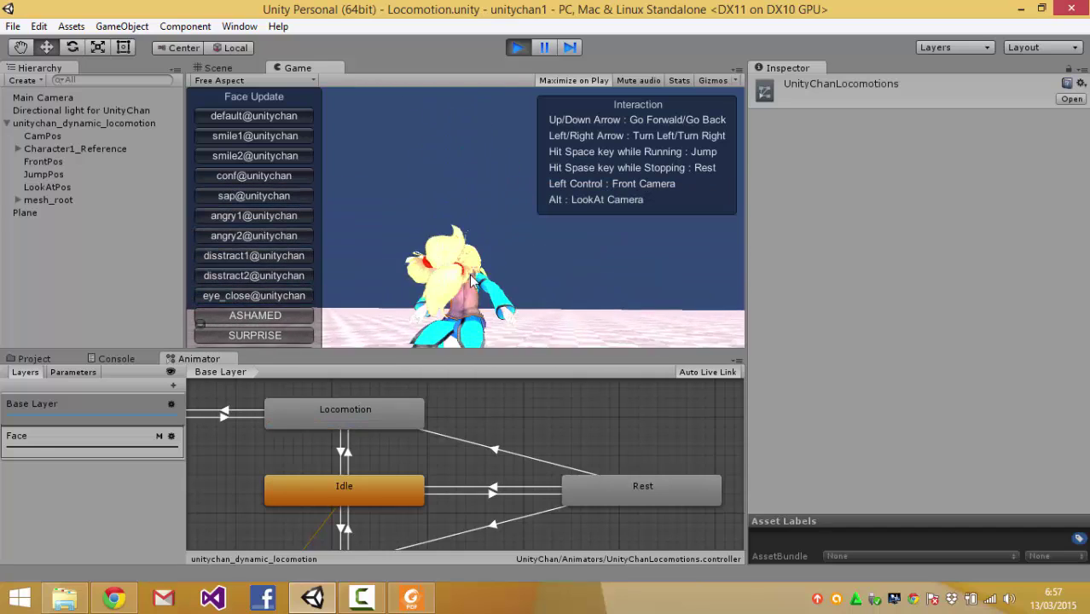
Step: Pan the state graph to the Jump state, then make Unity-chan run, jump, and turn to face the camera
left_click(476, 399)
middle_click_drag(476, 399, 603, 400)
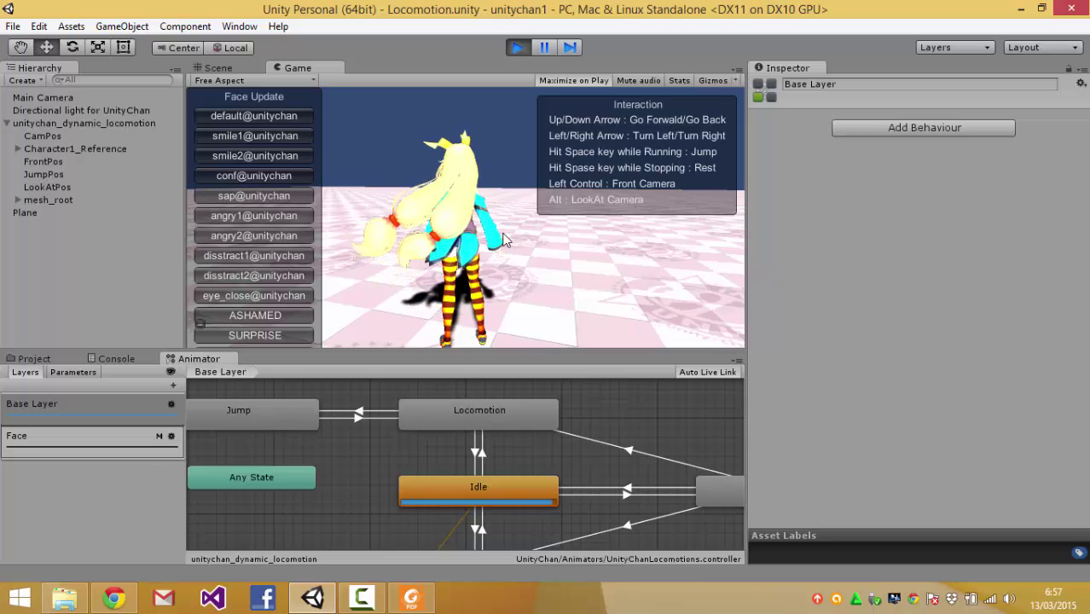
key("Up")
key("space")
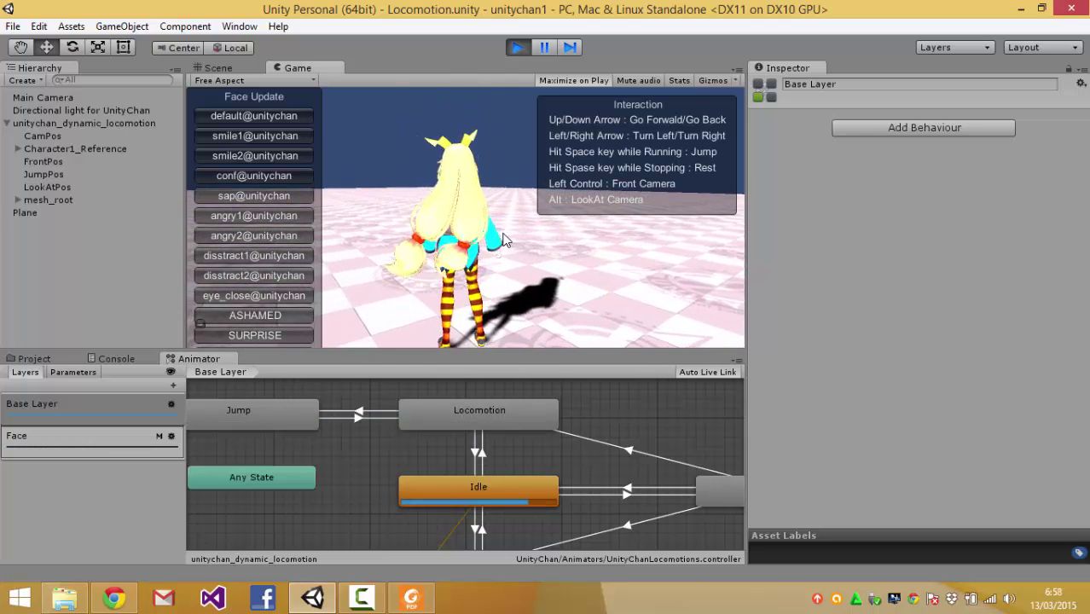
key("Right")
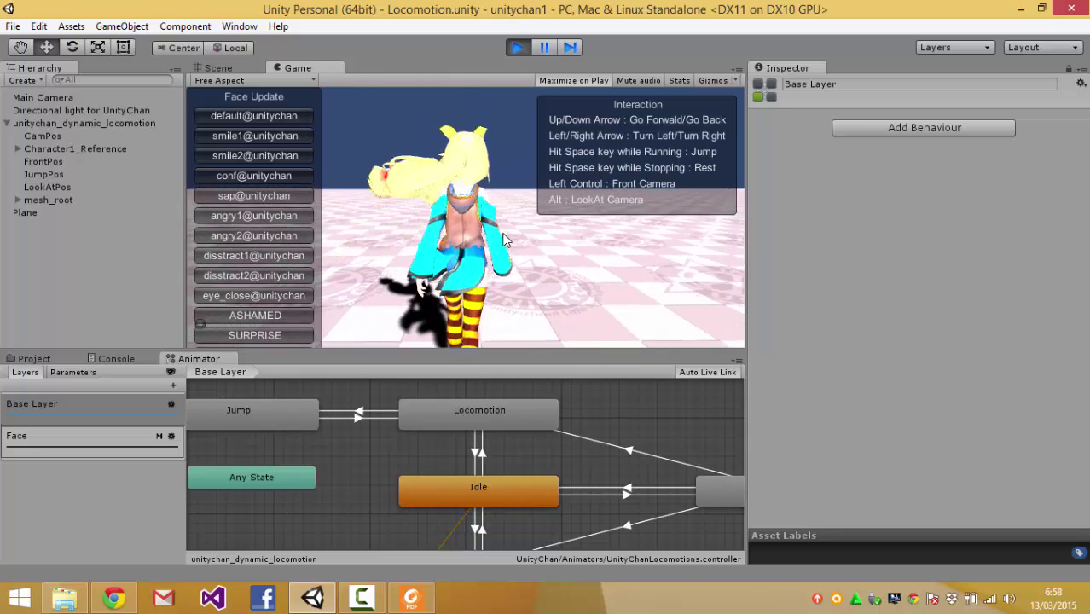
Step: Bring WalkBack into view, walk Unity-chan back and forth, and toggle front/behind cameras with Left Ctrl
left_click_drag(619, 485, 611, 438, "alt")
left_click(536, 318)
key("Down")
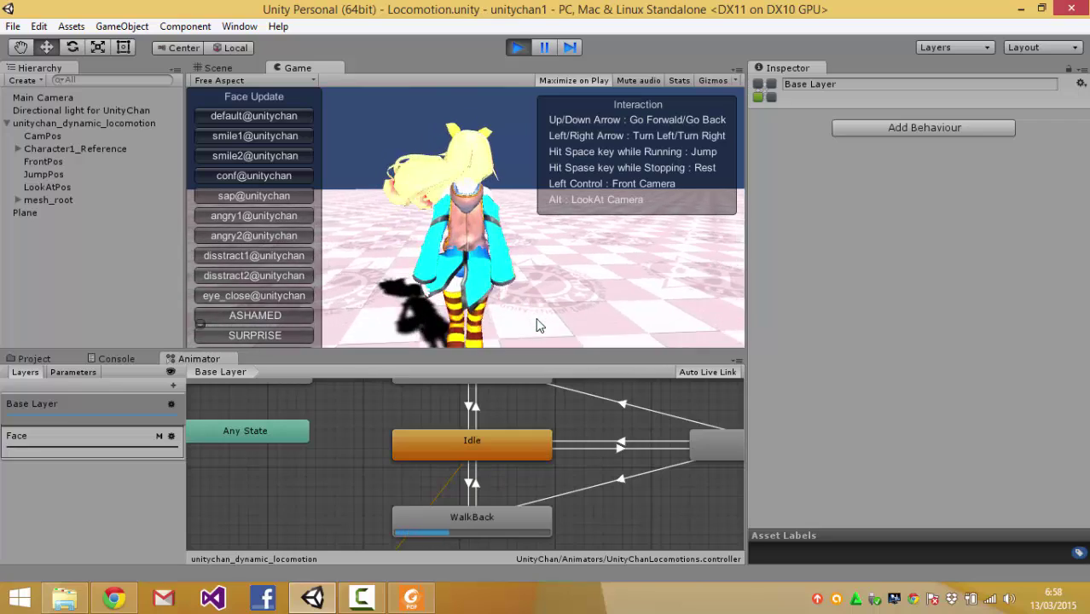
key("Up")
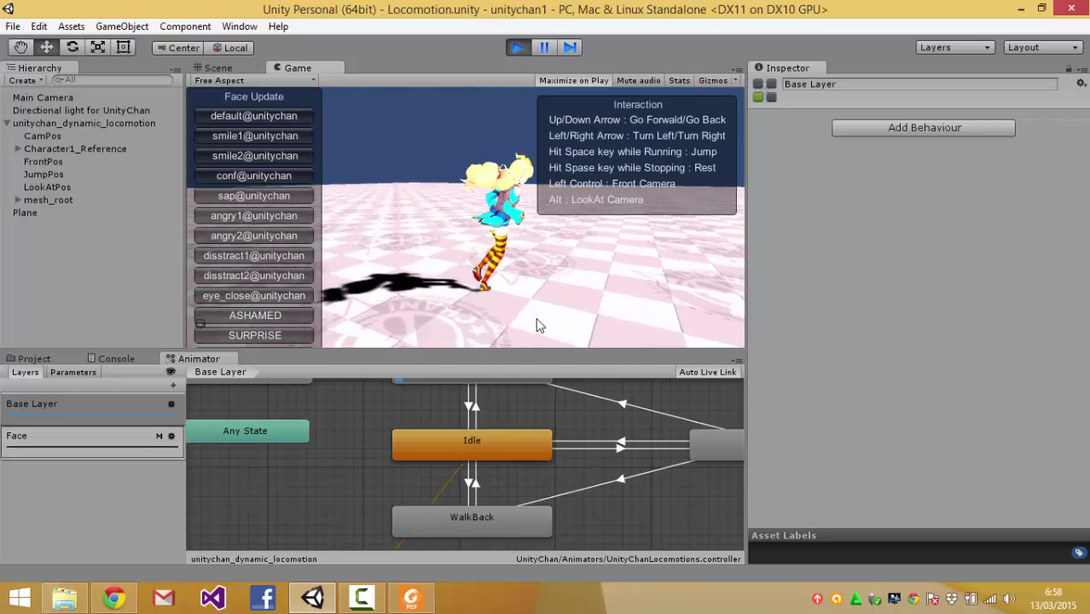
key("Down")
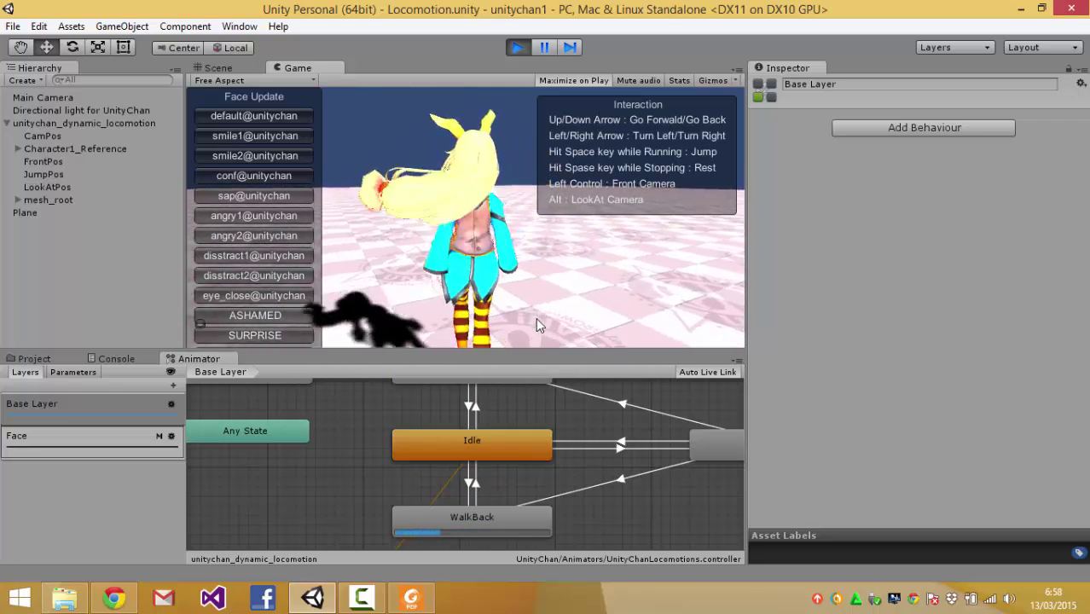
key("ctrl")
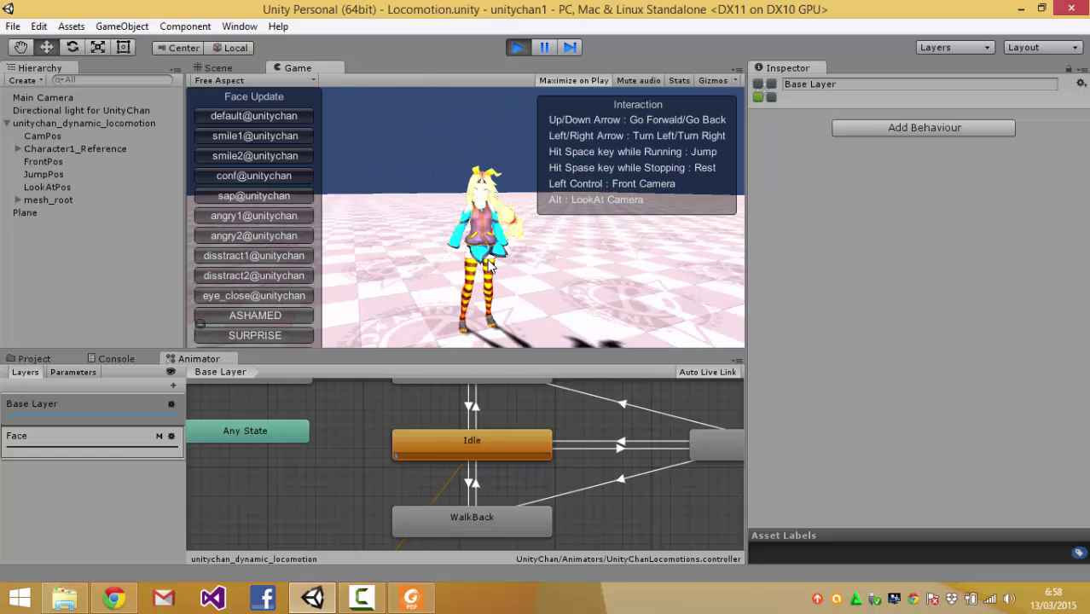
key("ctrl")
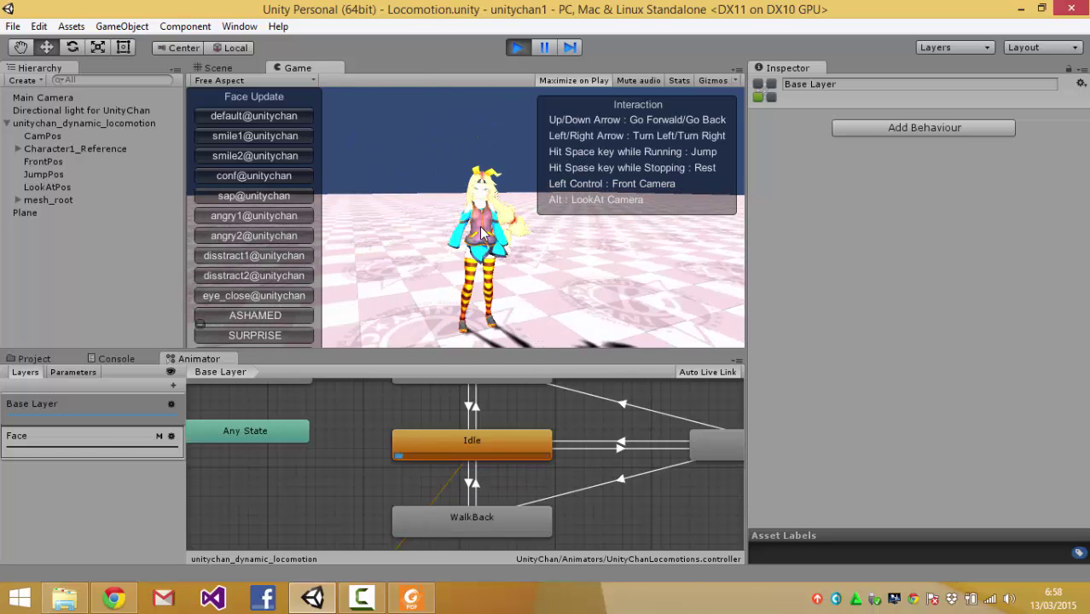